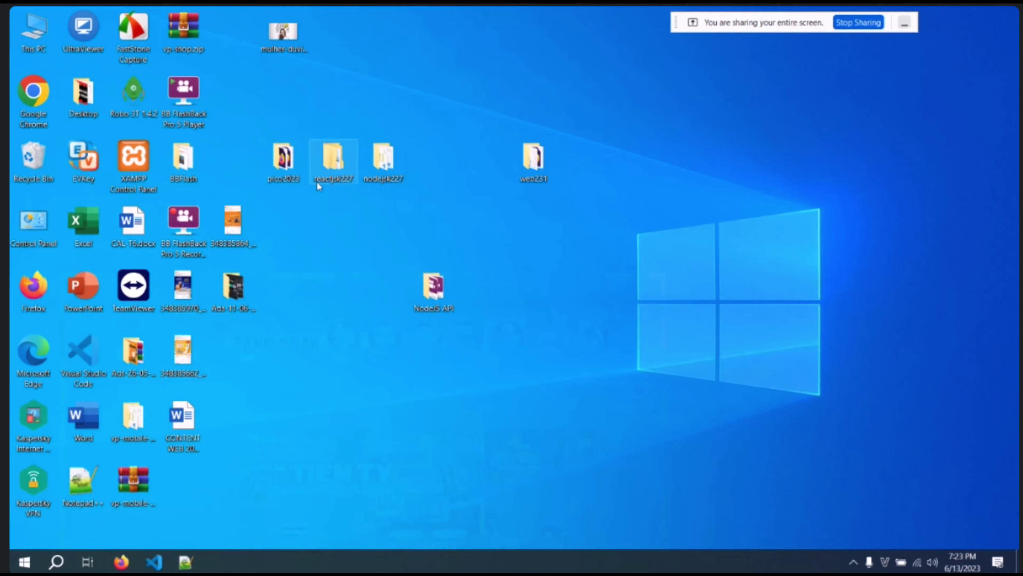
# - Open index.html from the Code folder of backup B.5 inside the desktop folder pico2023
pyautogui.doubleClick(284, 173)
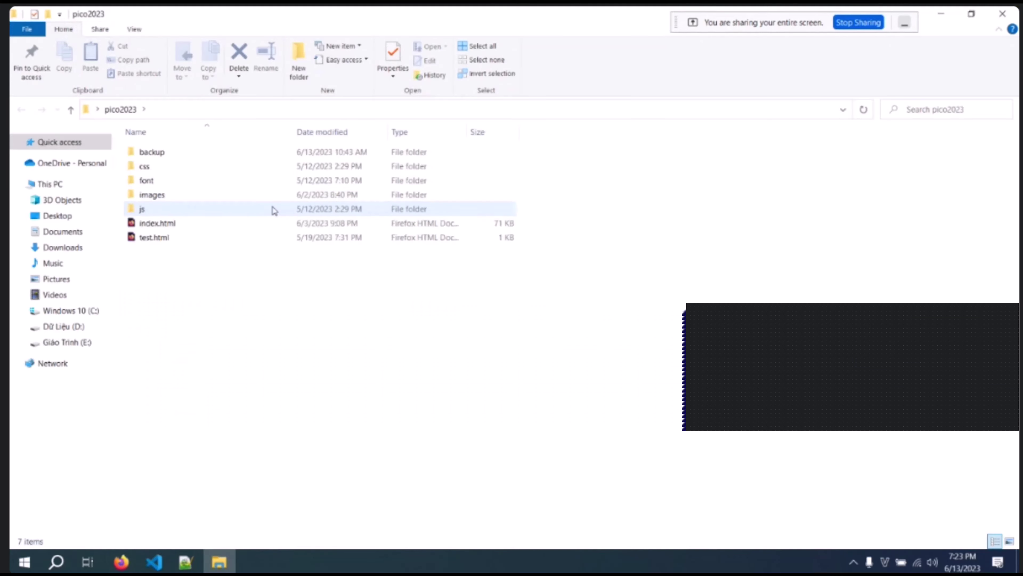
pyautogui.doubleClick(172, 152)
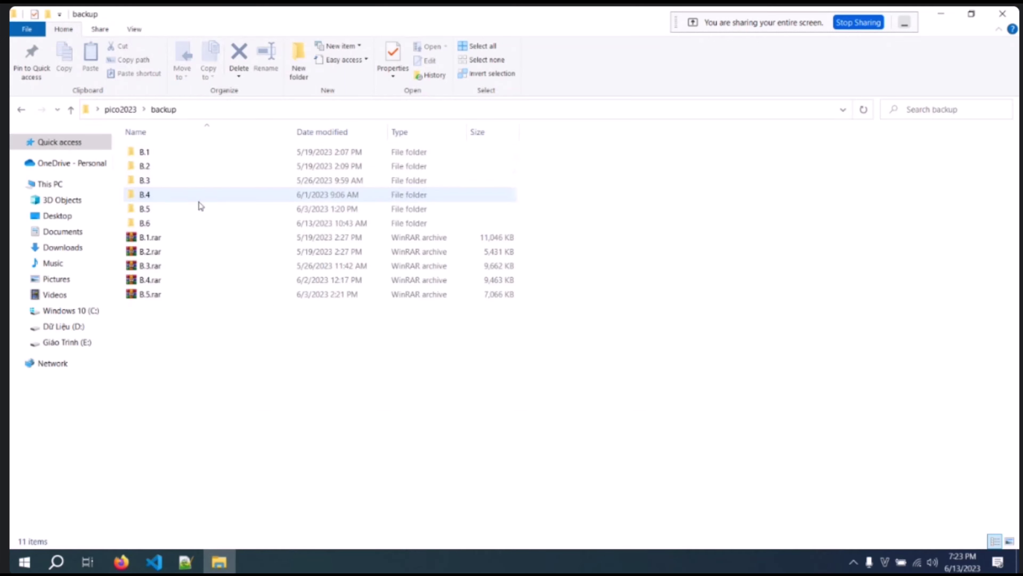
pyautogui.doubleClick(145, 209)
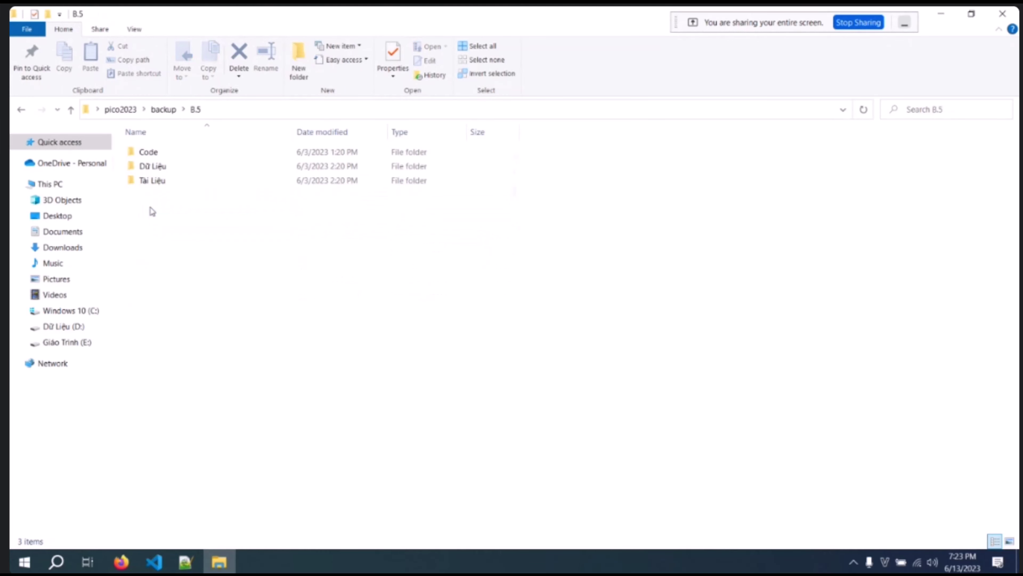
pyautogui.click(22, 110)
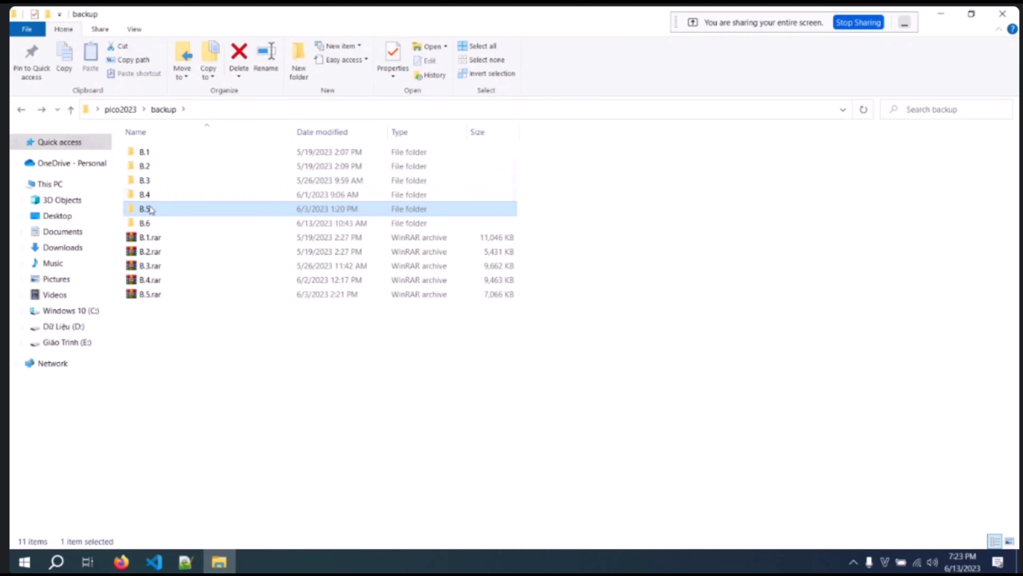
pyautogui.doubleClick(152, 209)
pyautogui.doubleClick(155, 158)
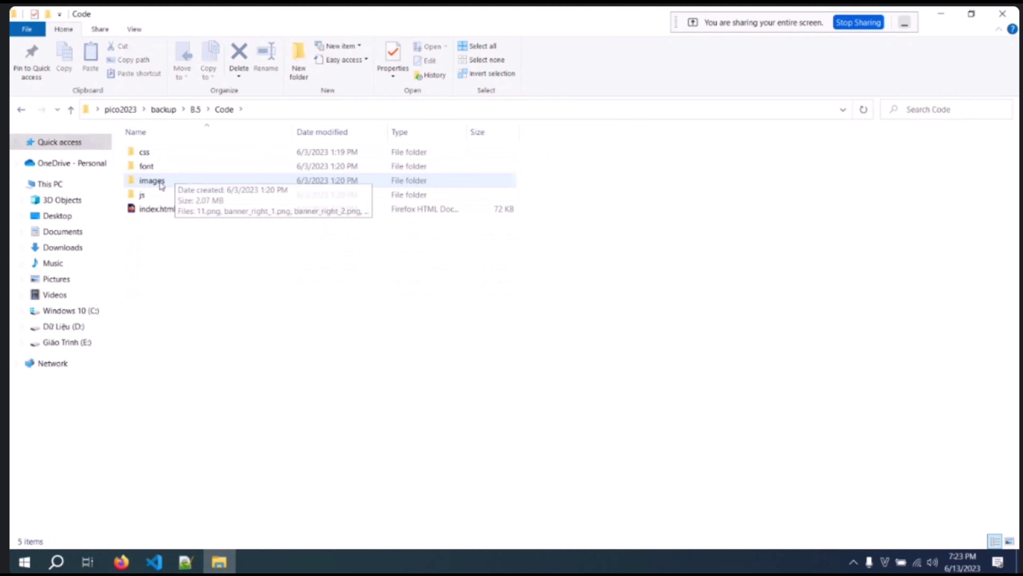
pyautogui.click(135, 211)
pyautogui.doubleClick(134, 211)
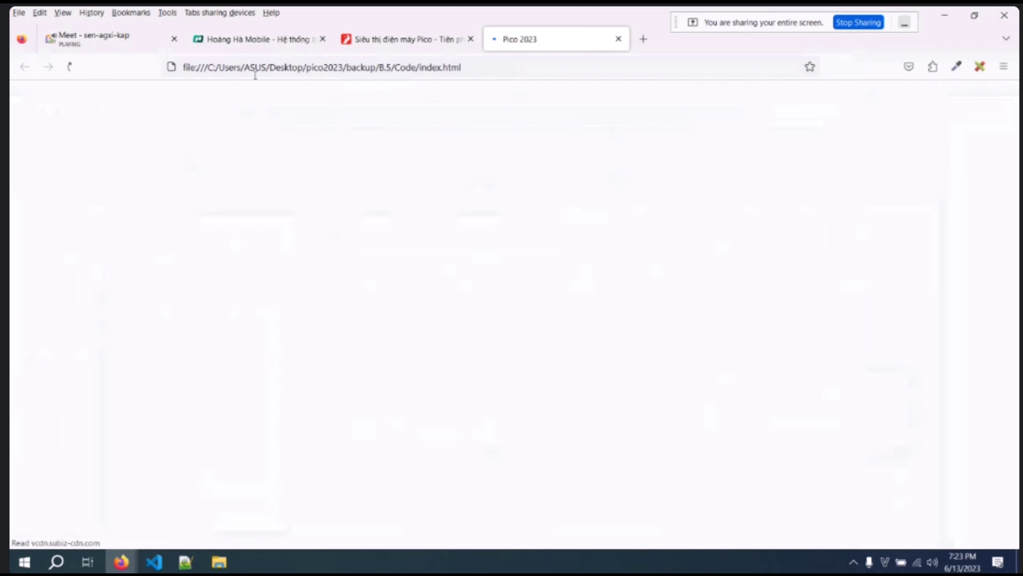
# - Look over the local Pico 2023 page from its banners to the hot products section, and close its tab
pyautogui.scroll(-10, 445, 201)
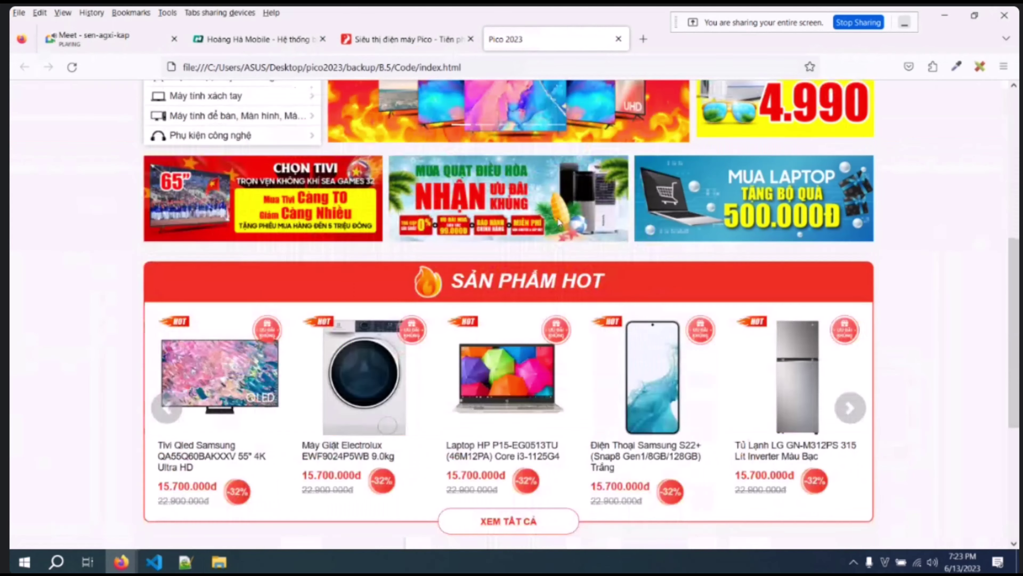
pyautogui.scroll(4, 535, 246)
pyautogui.scroll(8, 536, 246)
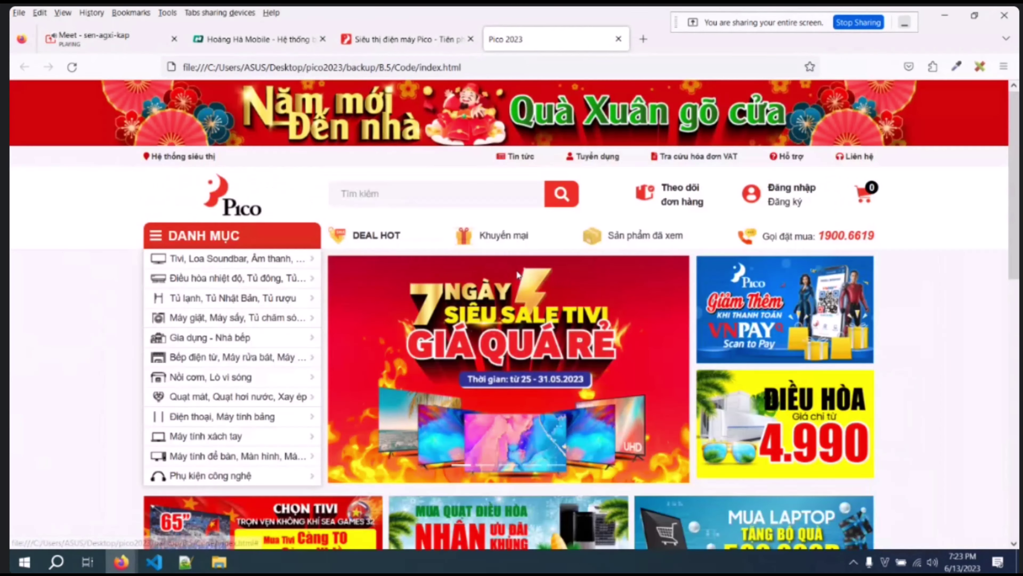
pyautogui.middleClick(551, 44)
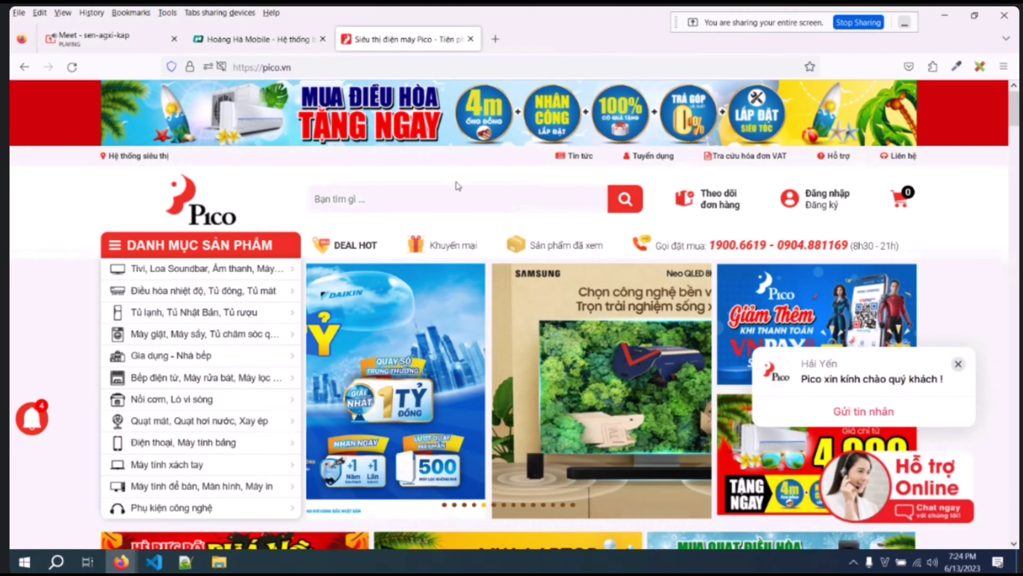
# - Examine the header, category list and banners of the live pico.vn homepage, and dismiss the chat greeting
pyautogui.click(258, 40)
pyautogui.click(407, 40)
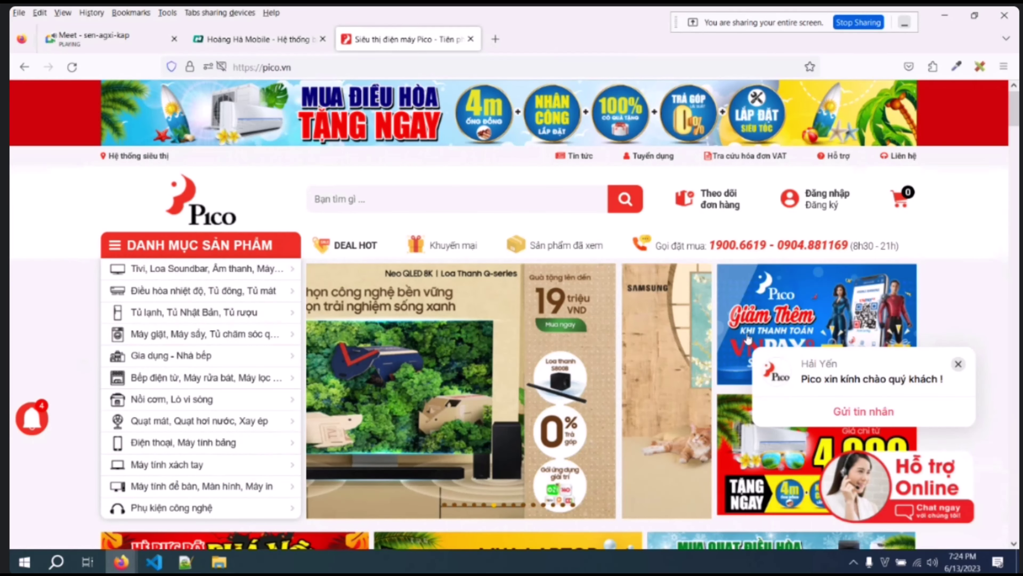
pyautogui.scroll(-2, 276, 443)
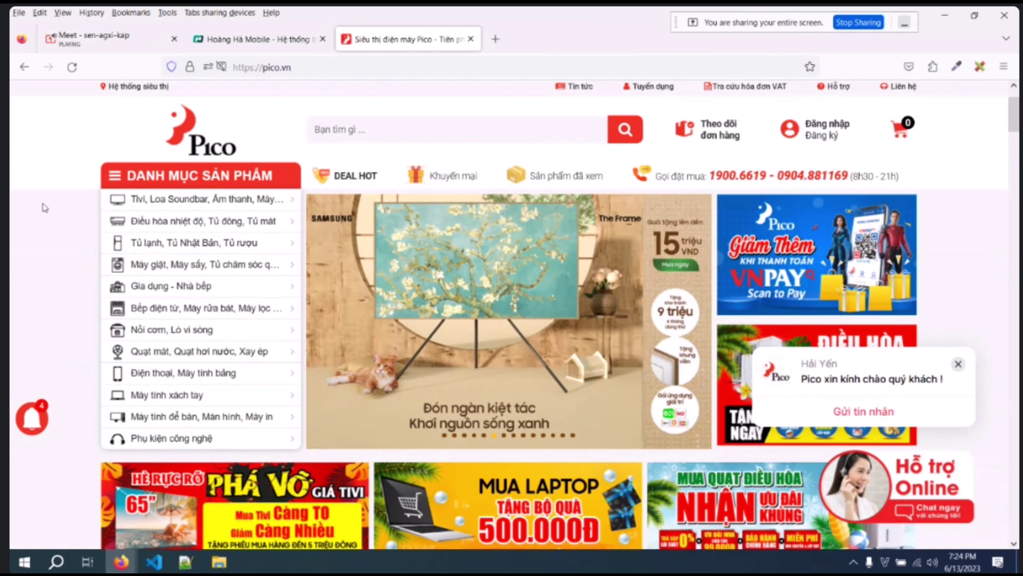
pyautogui.moveTo(79, 222)
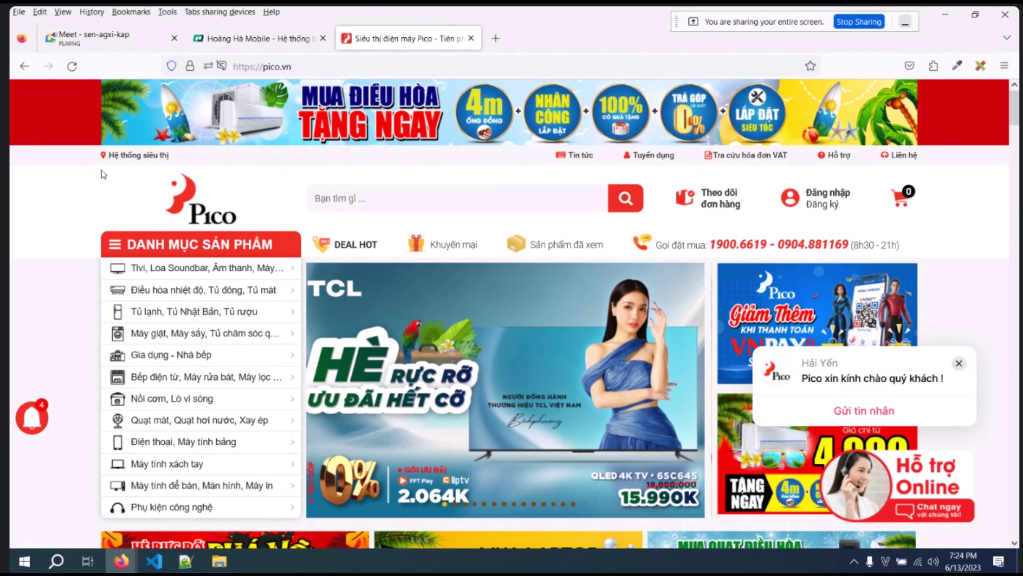
pyautogui.click(959, 362)
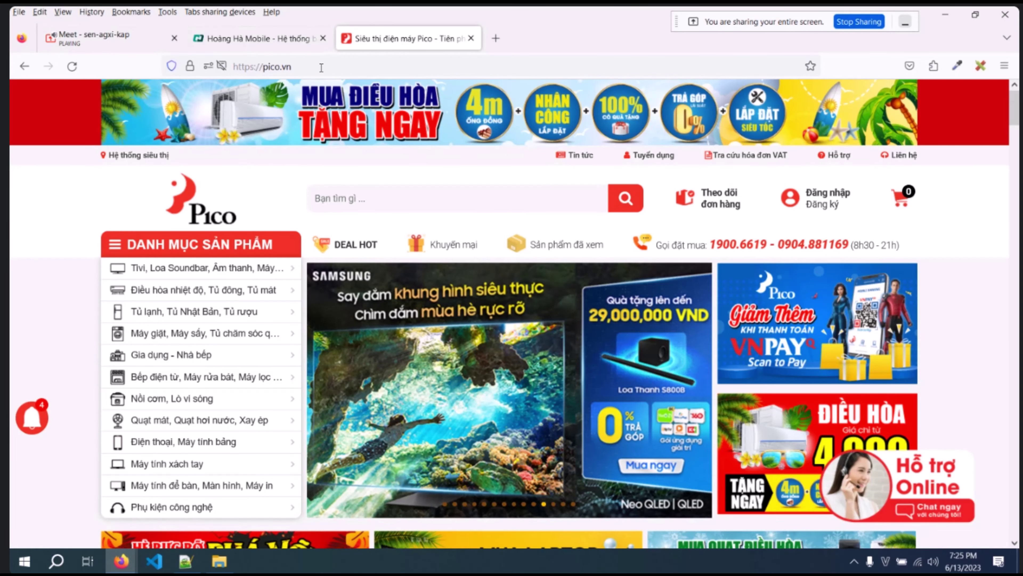
# - Check the Meet call tab and examine the navigation bar of the Hoàng Hà Mobile homepage
pyautogui.click(109, 38)
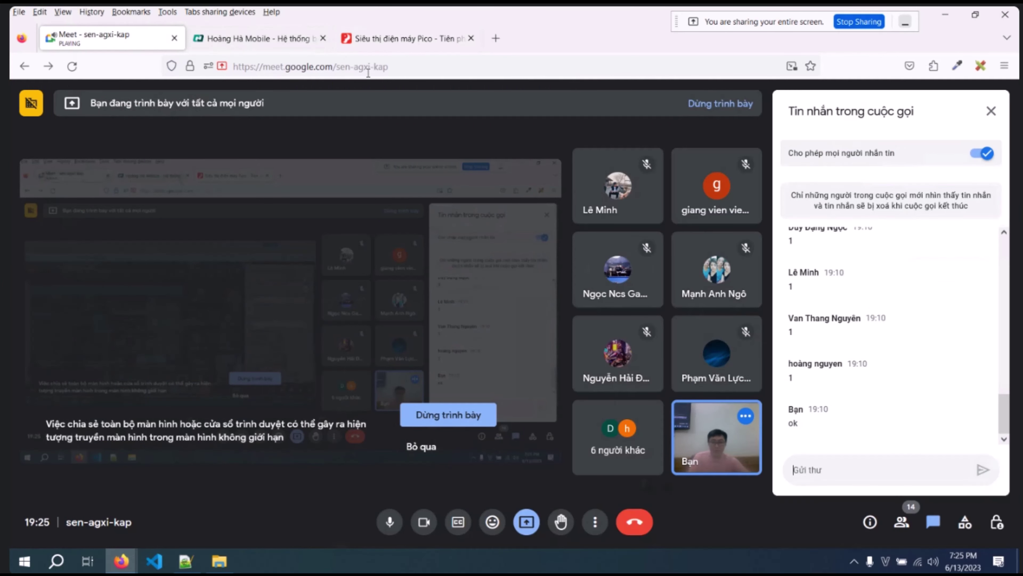
pyautogui.click(264, 37)
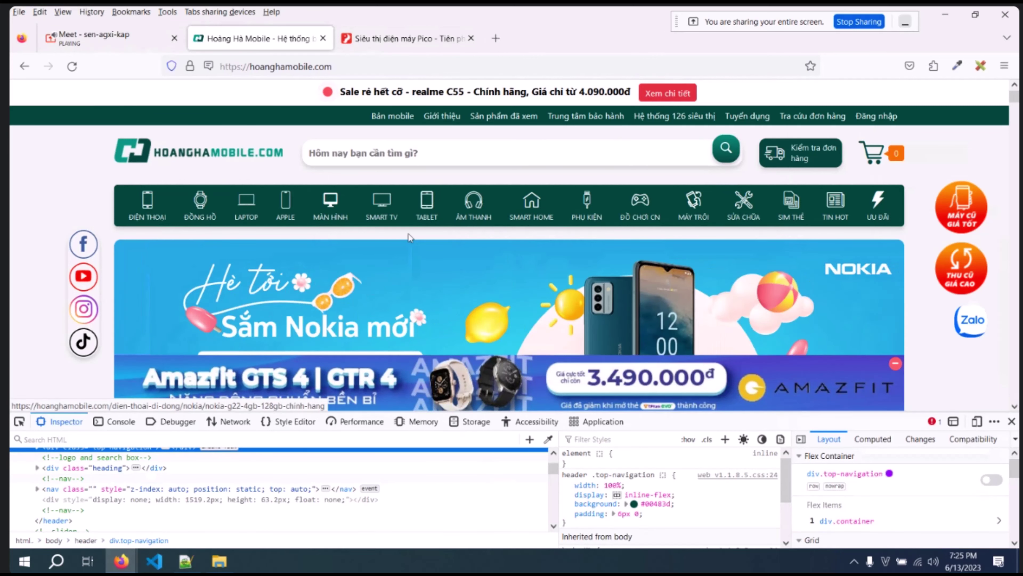
pyautogui.moveTo(375, 225)
pyautogui.moveTo(429, 225)
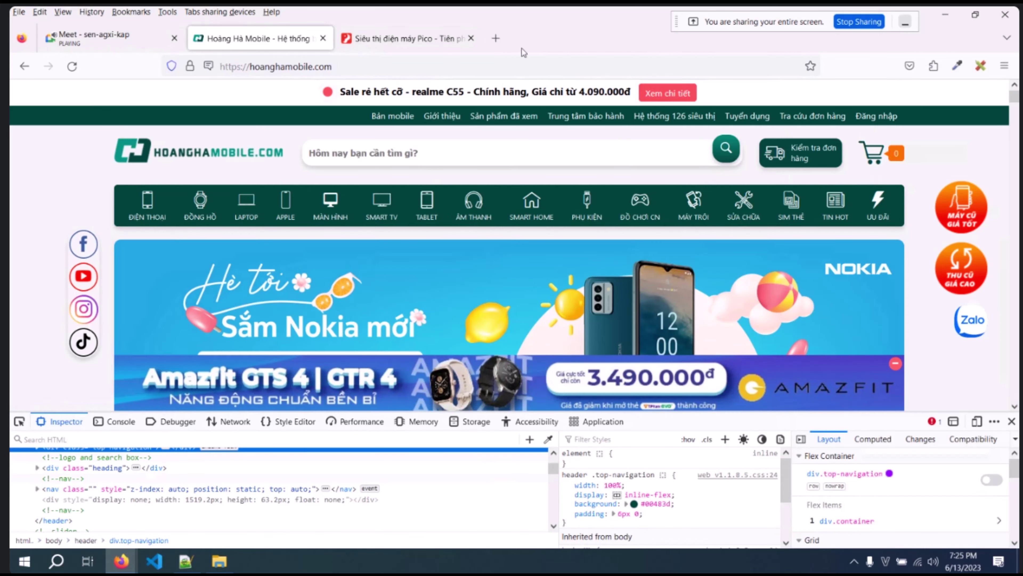
# - Minimise the browser, close the B.5 Code folder window, and launch PhotoshopCS6Portable.exe from the PhotoshopPortable folder inside the Desktop folder on drive E
pyautogui.click(945, 15)
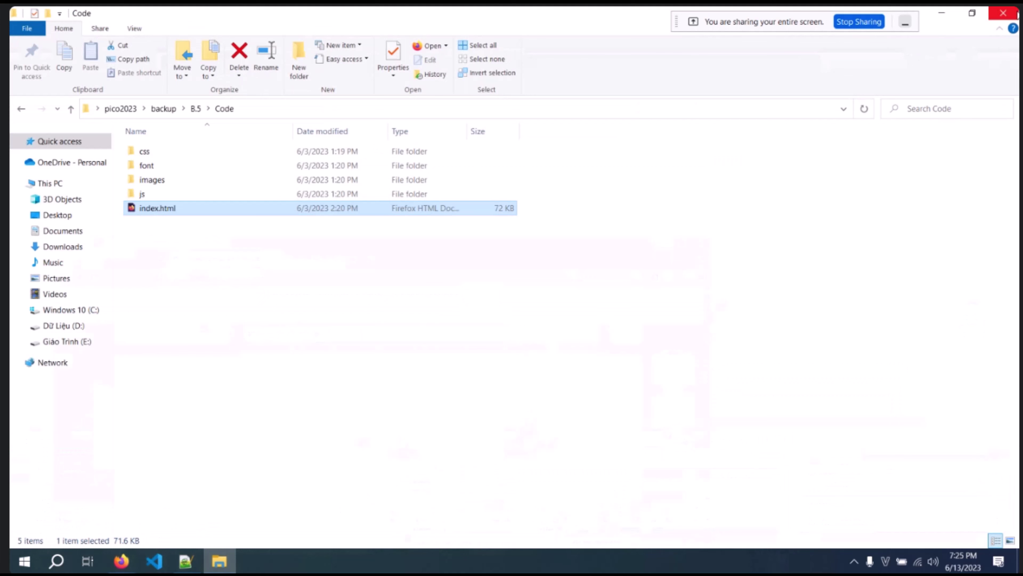
pyautogui.click(1013, 11)
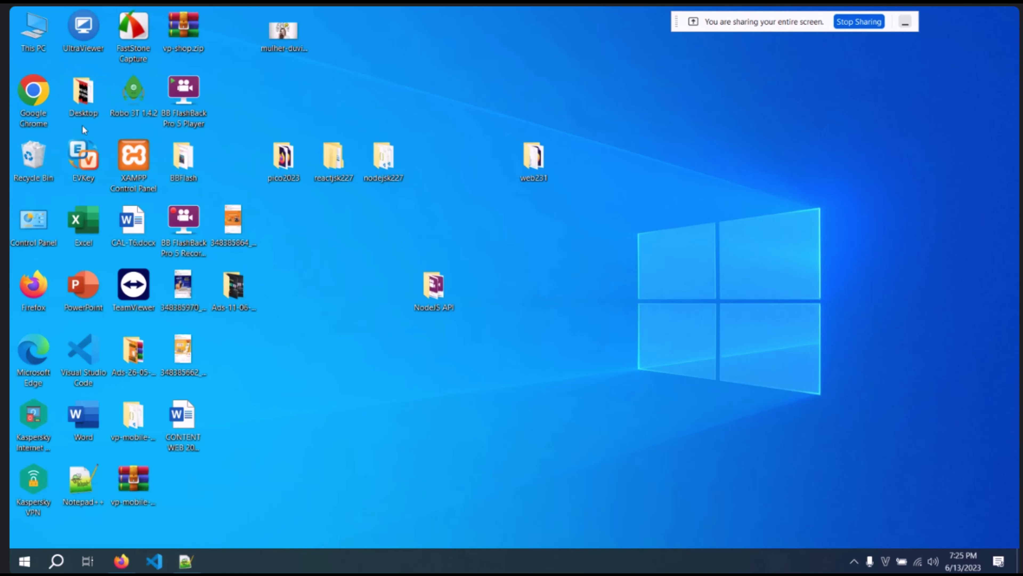
pyautogui.doubleClick(82, 102)
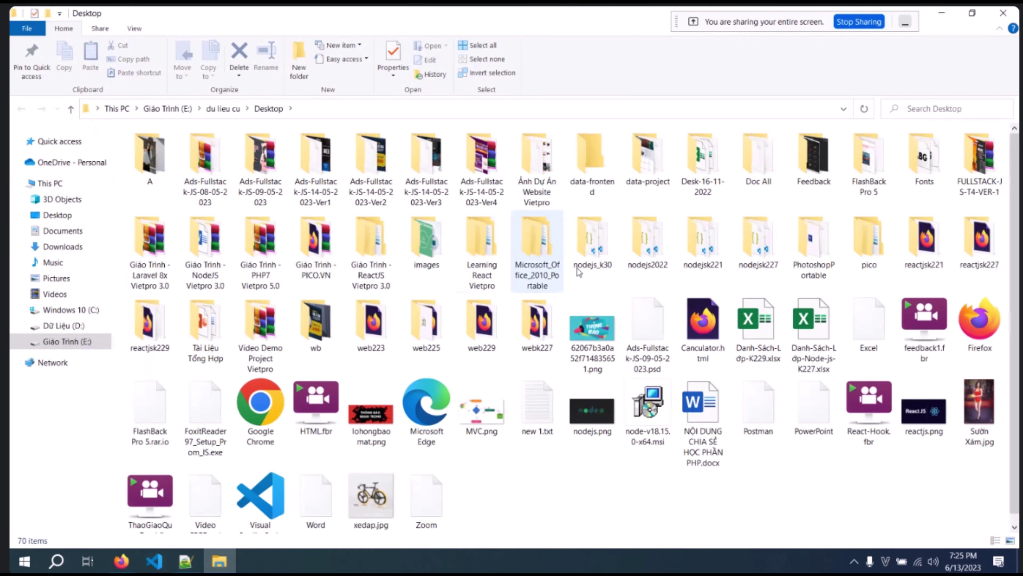
pyautogui.click(592, 242)
pyautogui.click(825, 254)
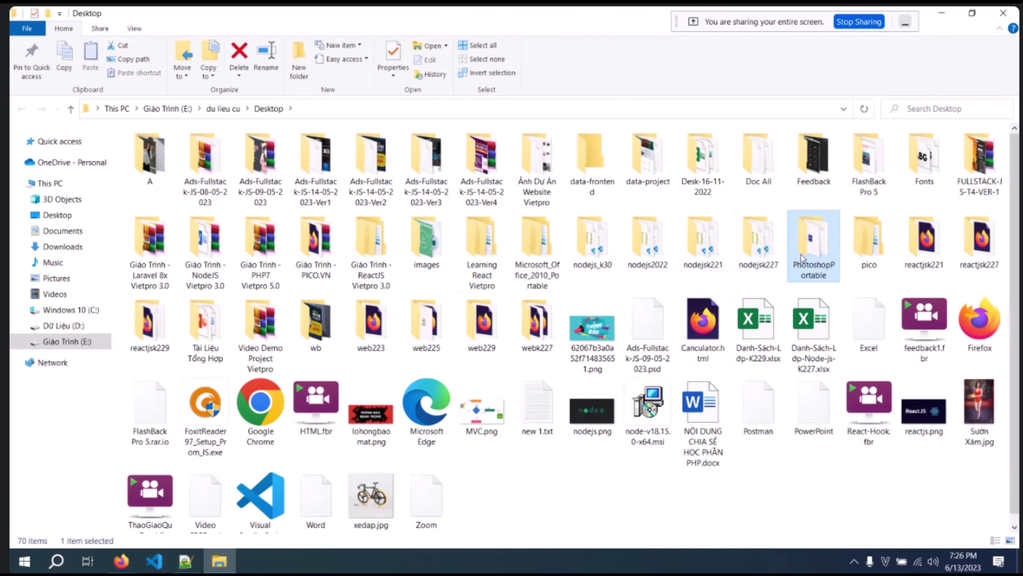
pyautogui.doubleClick(814, 247)
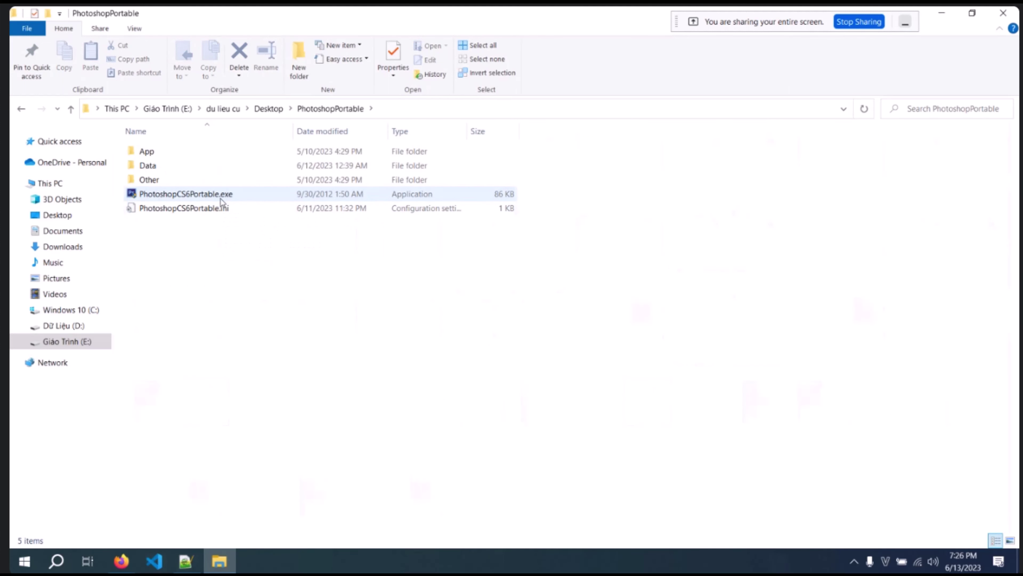
pyautogui.click(210, 194)
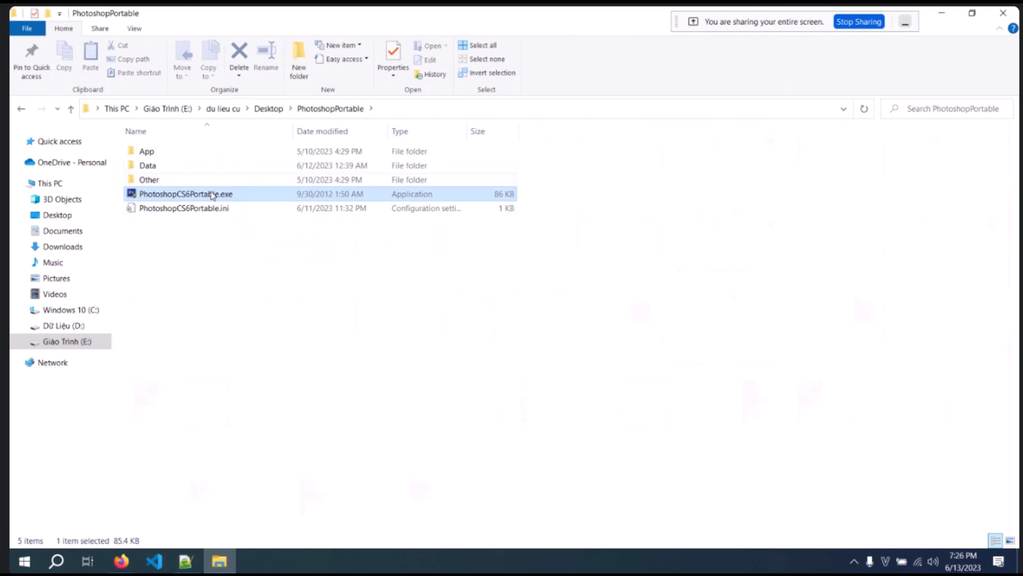
pyautogui.doubleClick(211, 193)
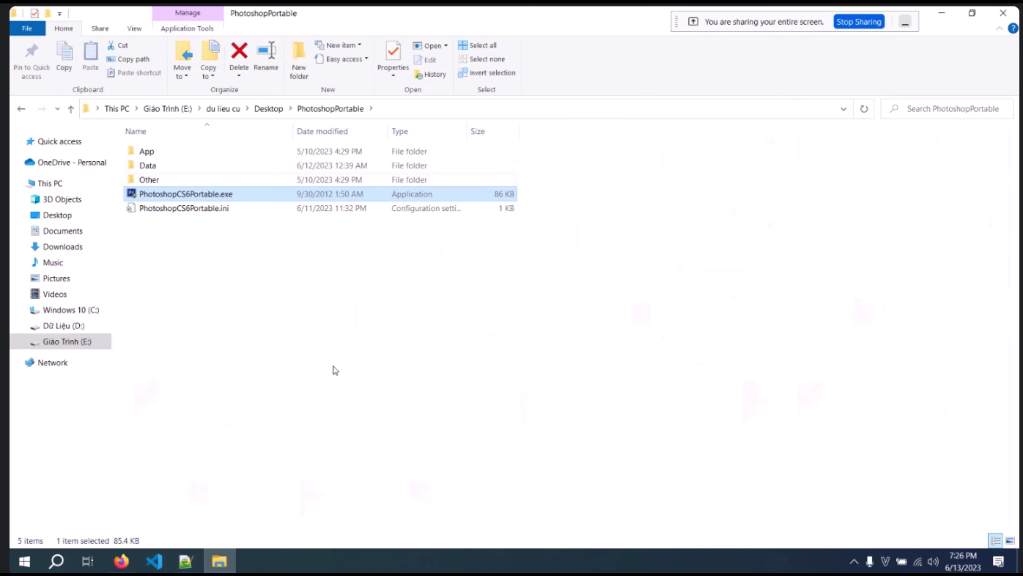
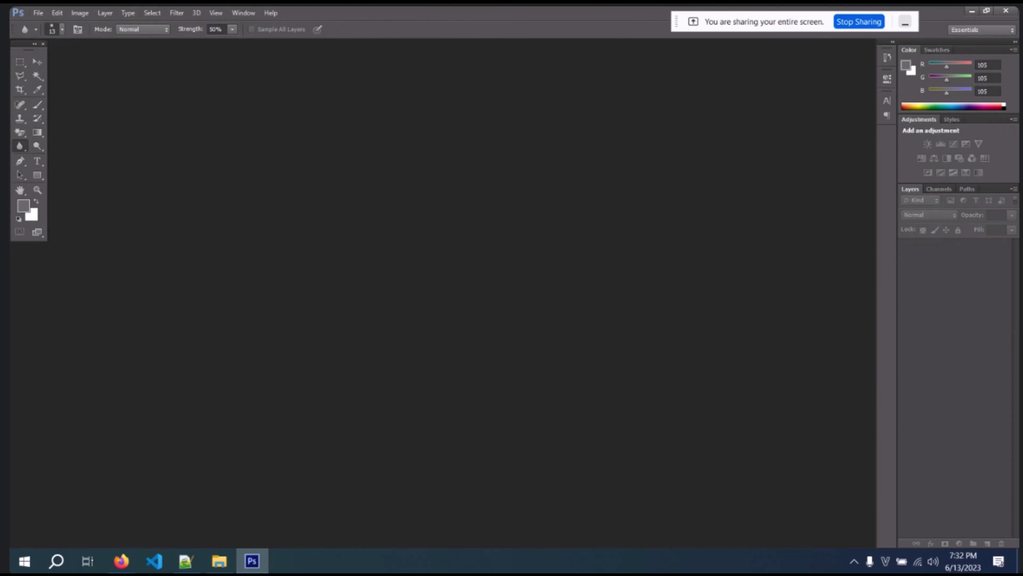
# - Copy home-laptop.psd, home-smart-phone.psd and home-tablet.psd from Dữ Liệu in "04 - Cắt Layout bằng Photoshop" of the "Giáo Trình - PHP7 Vietpro 5.0" course folder
pyautogui.click(972, 11)
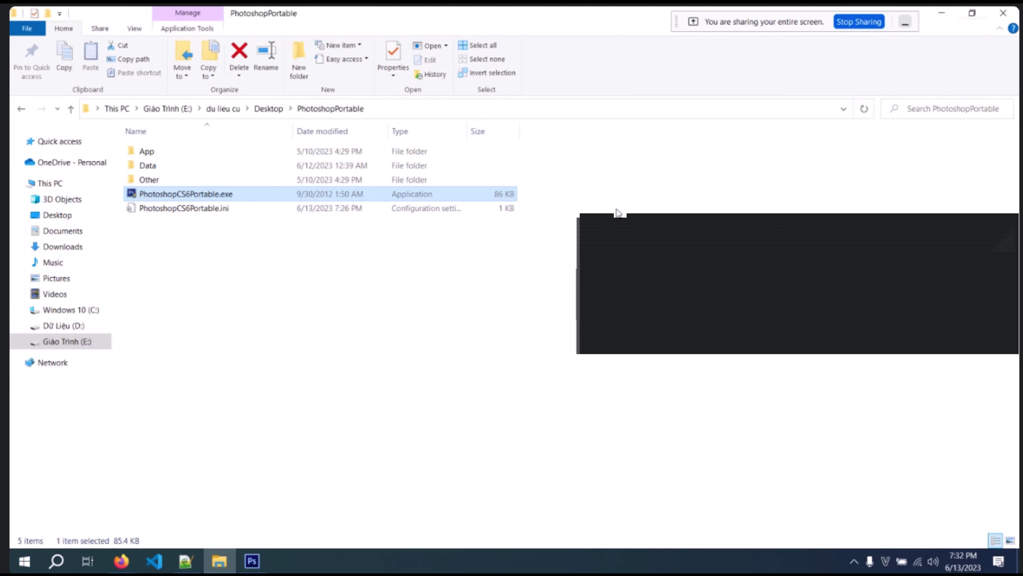
pyautogui.click(1011, 12)
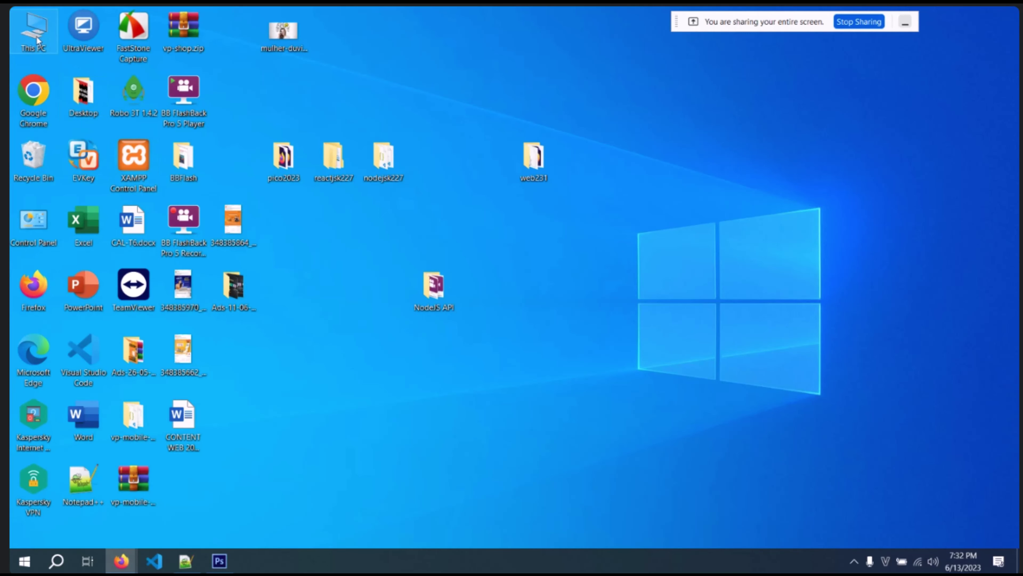
pyautogui.doubleClick(96, 102)
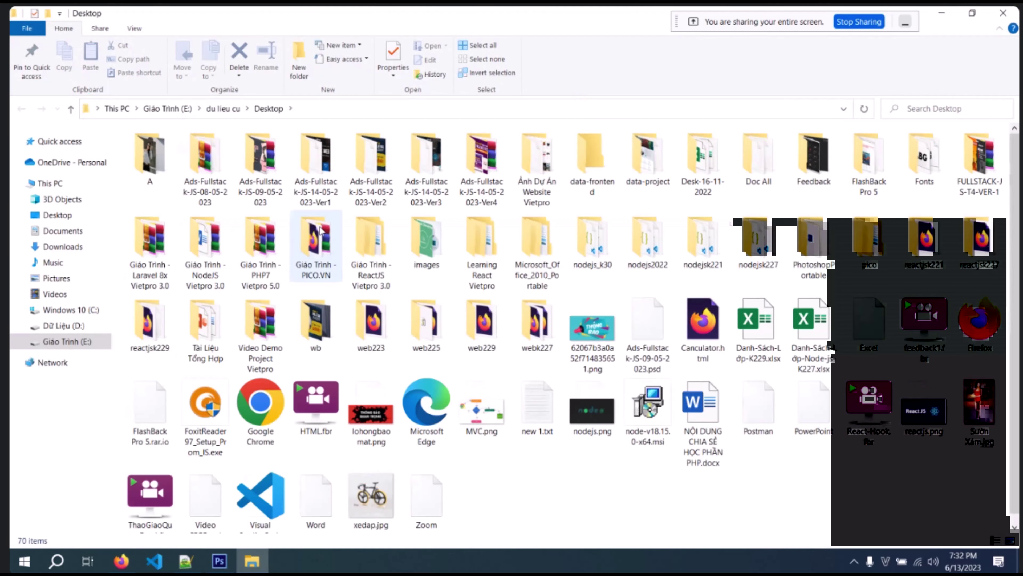
pyautogui.doubleClick(262, 247)
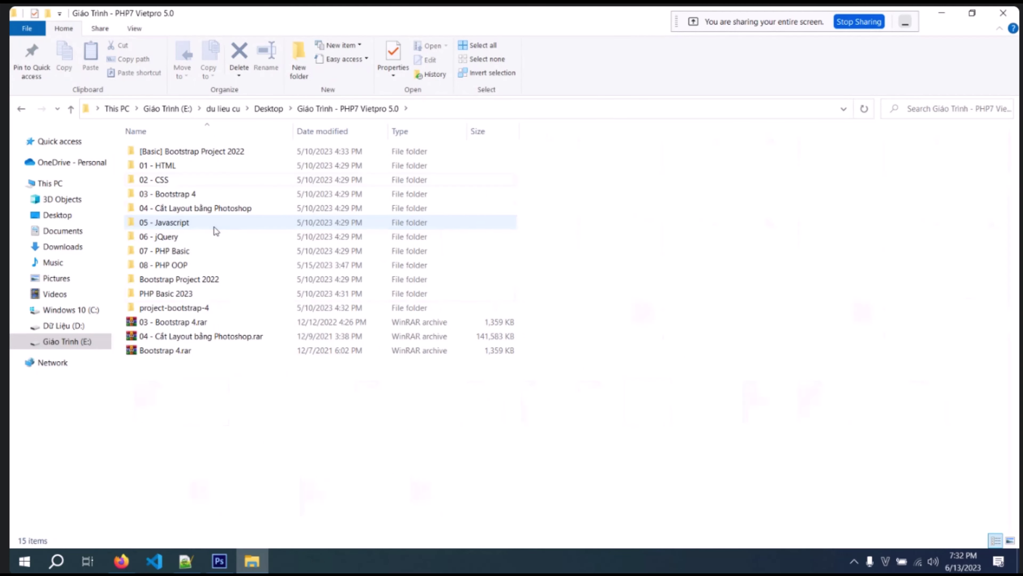
pyautogui.doubleClick(228, 210)
pyautogui.doubleClick(159, 167)
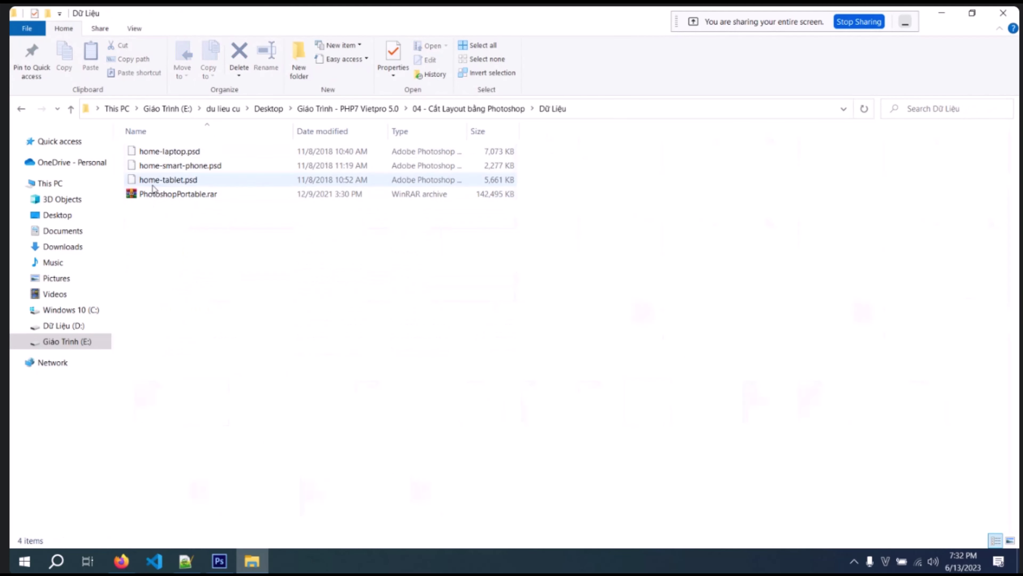
pyautogui.click(189, 152)
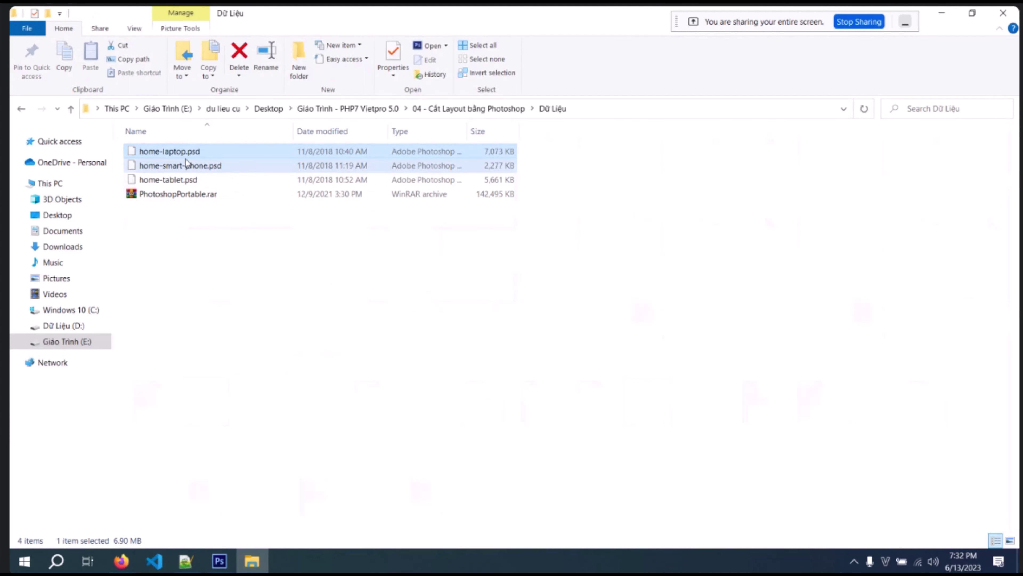
pyautogui.keyDown('shift'); pyautogui.click(218, 179); pyautogui.keyUp('shift')
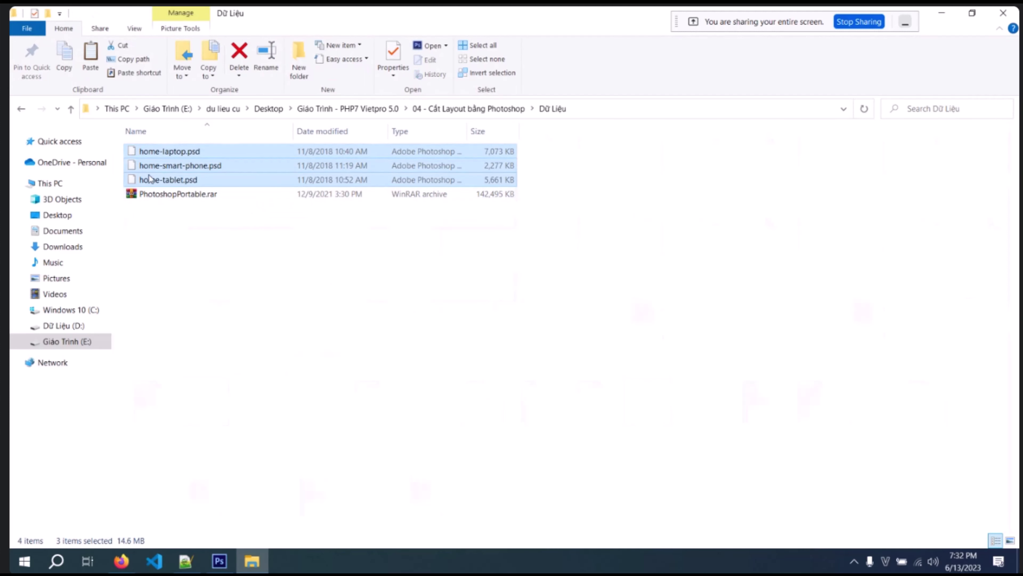
pyautogui.click(1003, 14)
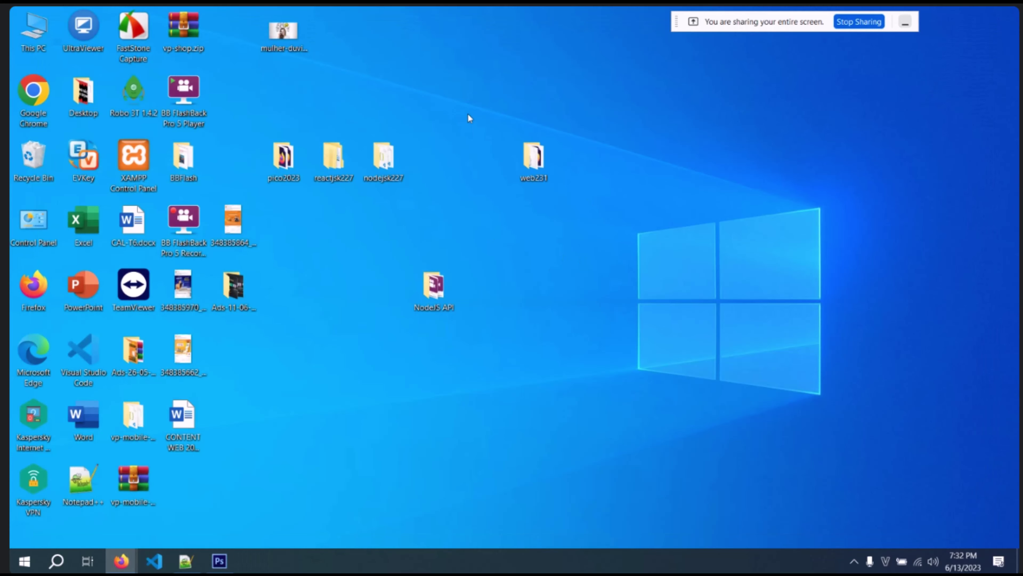
# - Create a new folder named data on the desktop
pyautogui.rightClick(615, 211)
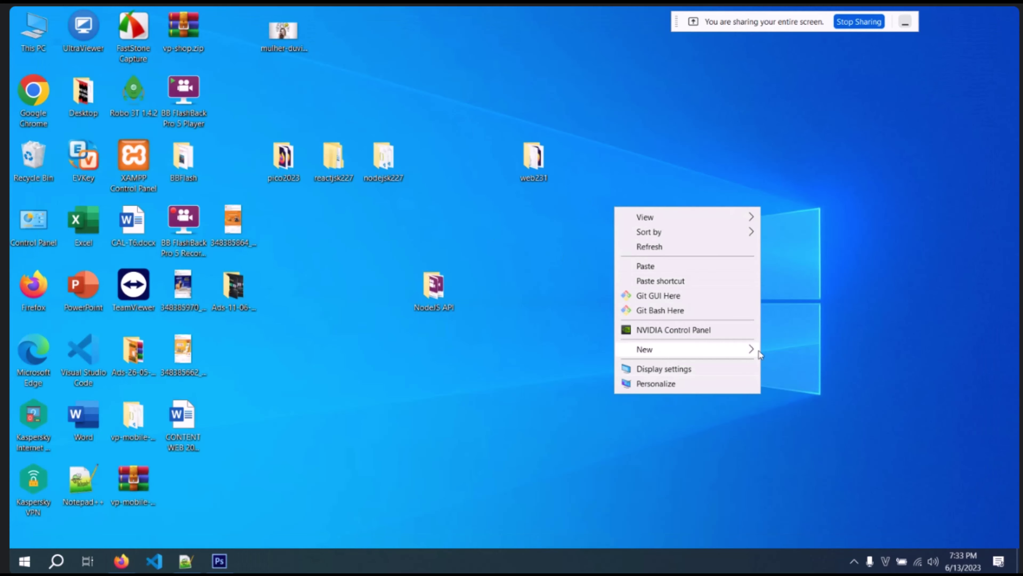
pyautogui.moveTo(663, 351)
pyautogui.click(797, 350)
pyautogui.write('data')
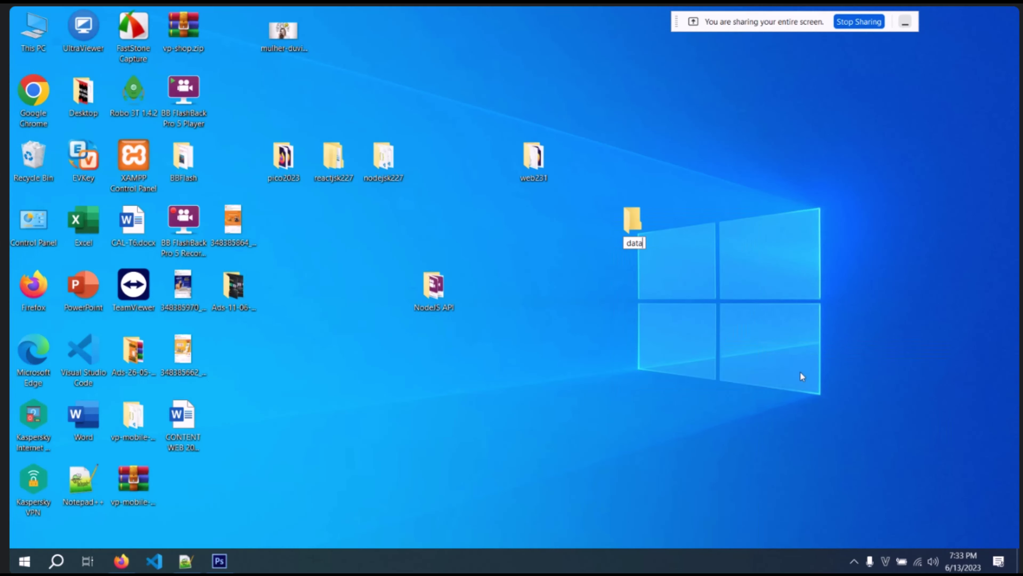
pyautogui.press('Return')
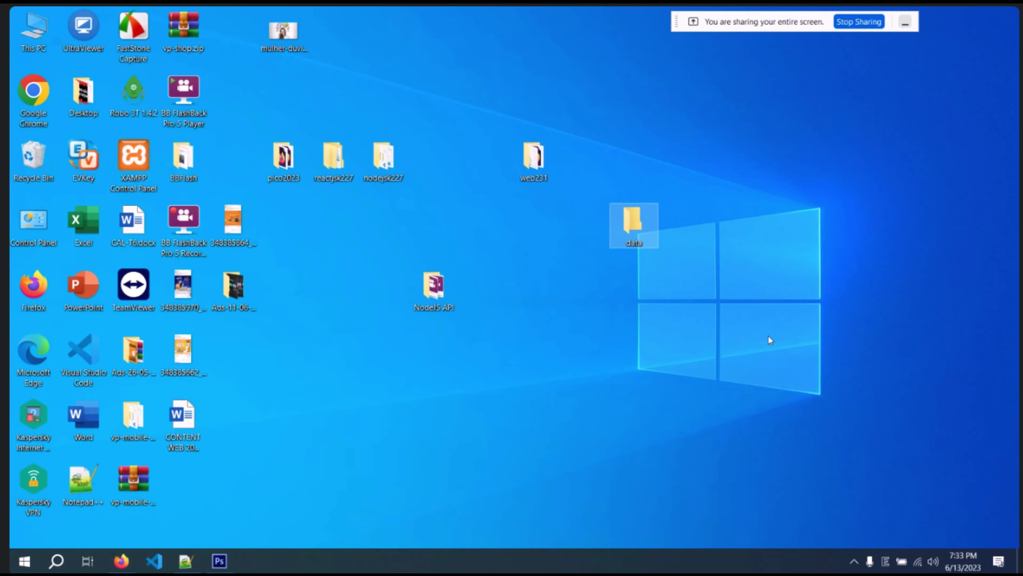
# - Paste the three copied PSD files into the data folder on the desktop and close the folder window
pyautogui.doubleClick(635, 231)
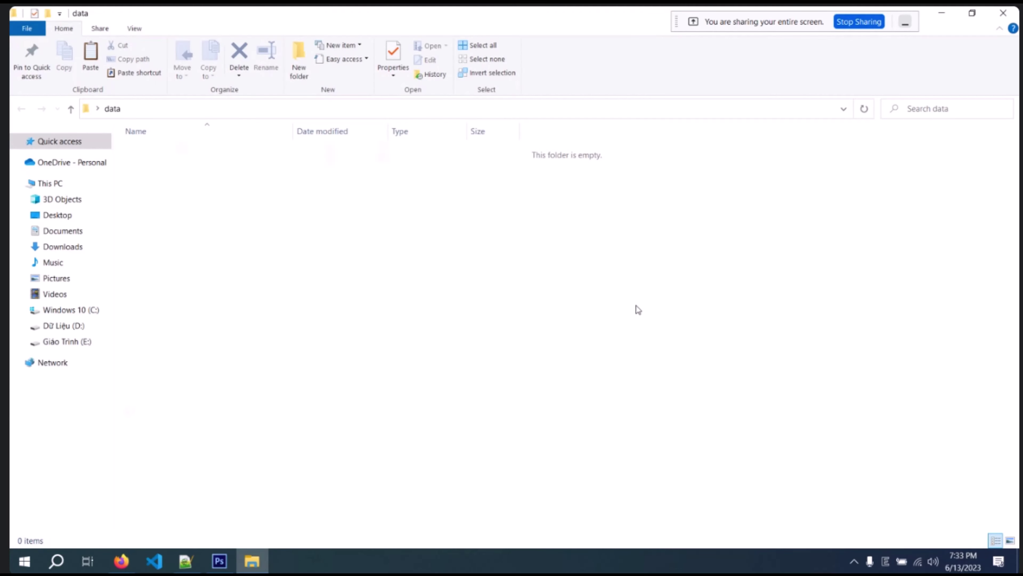
pyautogui.hotkey('ctrl', 'v')
pyautogui.click(225, 236)
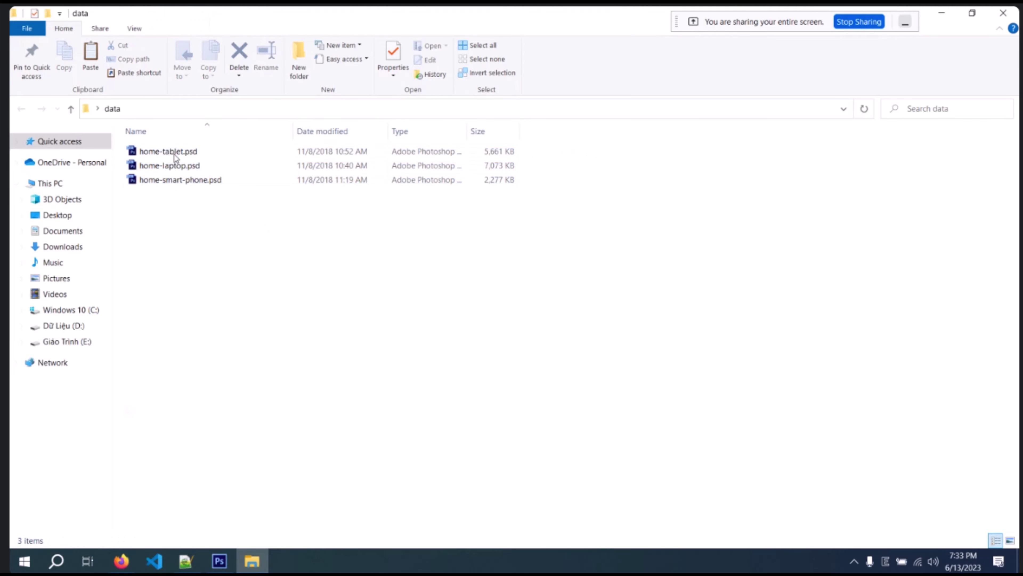
pyautogui.click(1013, 14)
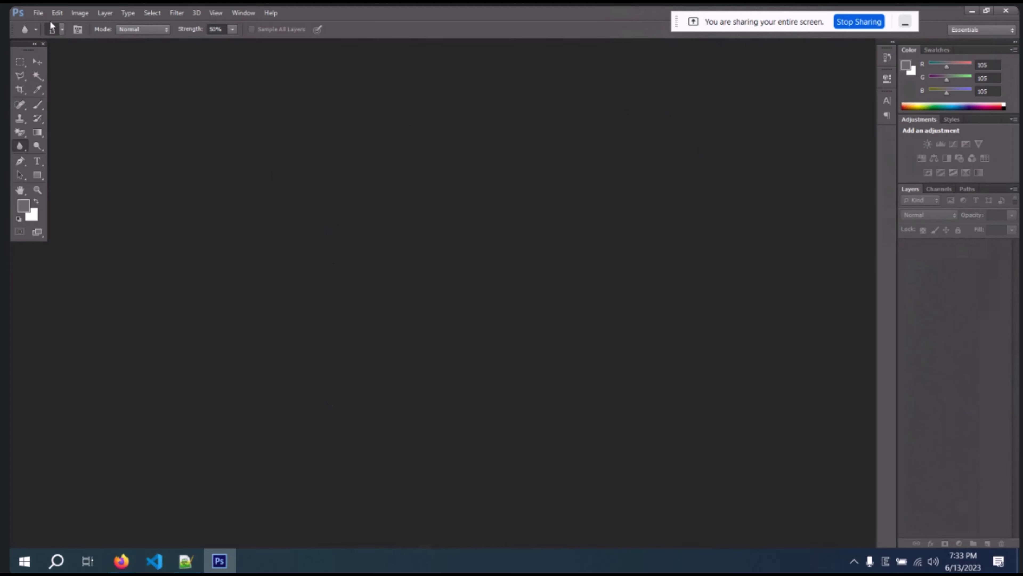
# - Open home-laptop.psd, home-smart-phone.psd and home-tablet.psd together from the data folder on the desktop
pyautogui.click(39, 15)
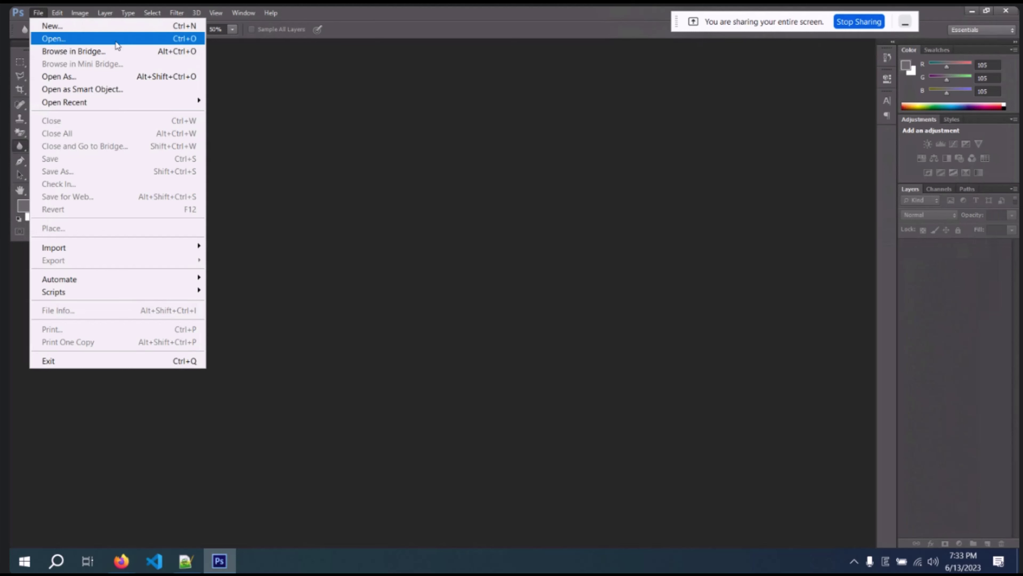
pyautogui.click(449, 119)
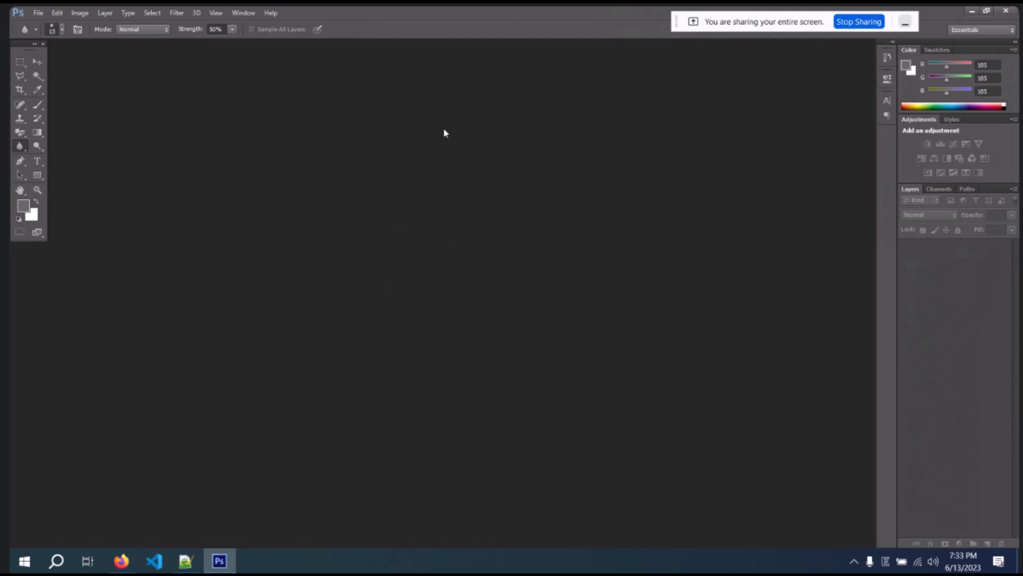
pyautogui.doubleClick(372, 231)
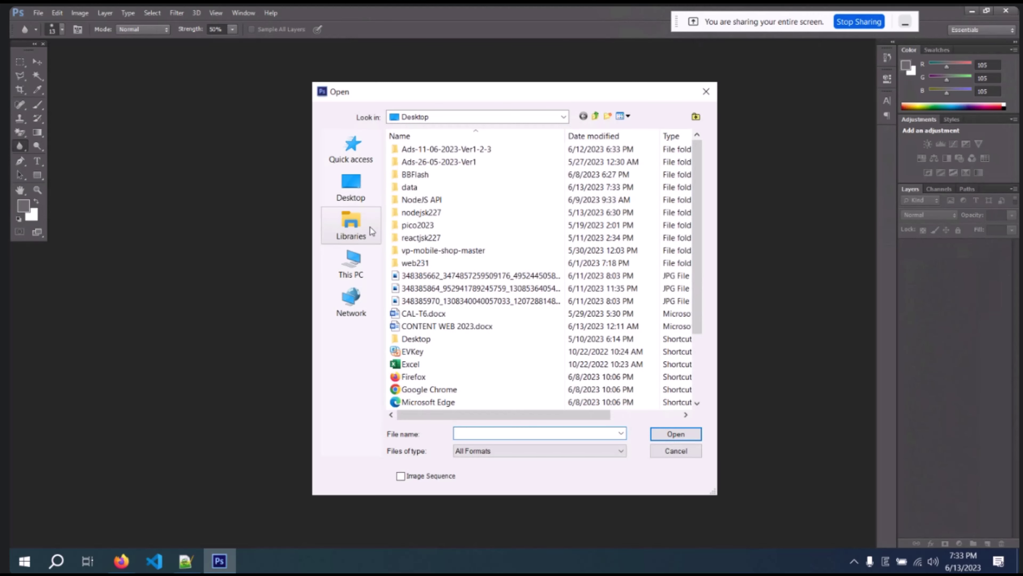
pyautogui.doubleClick(410, 187)
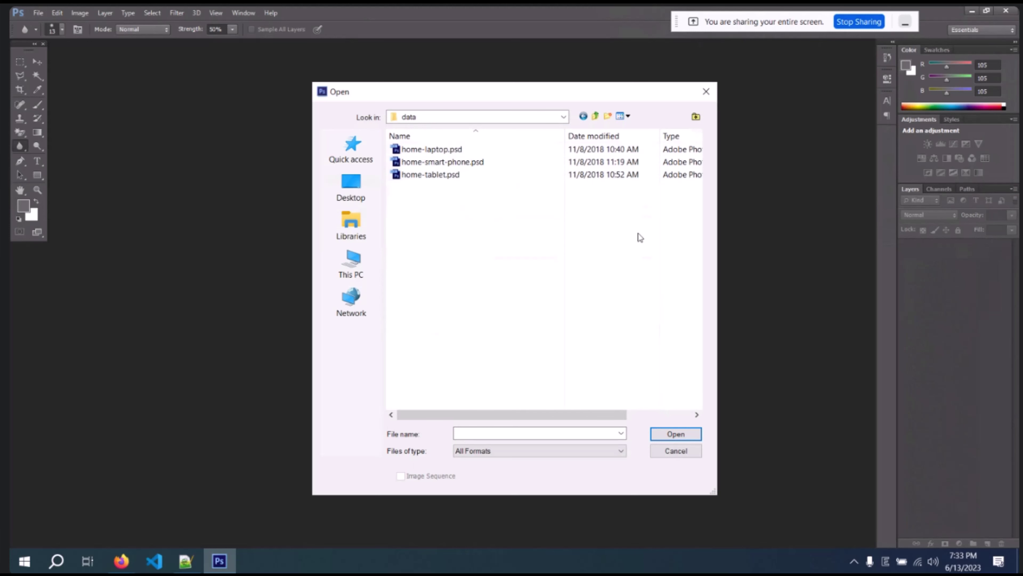
pyautogui.moveTo(631, 228); pyautogui.dragTo(441, 134)
pyautogui.moveTo(609, 233); pyautogui.dragTo(382, 112)
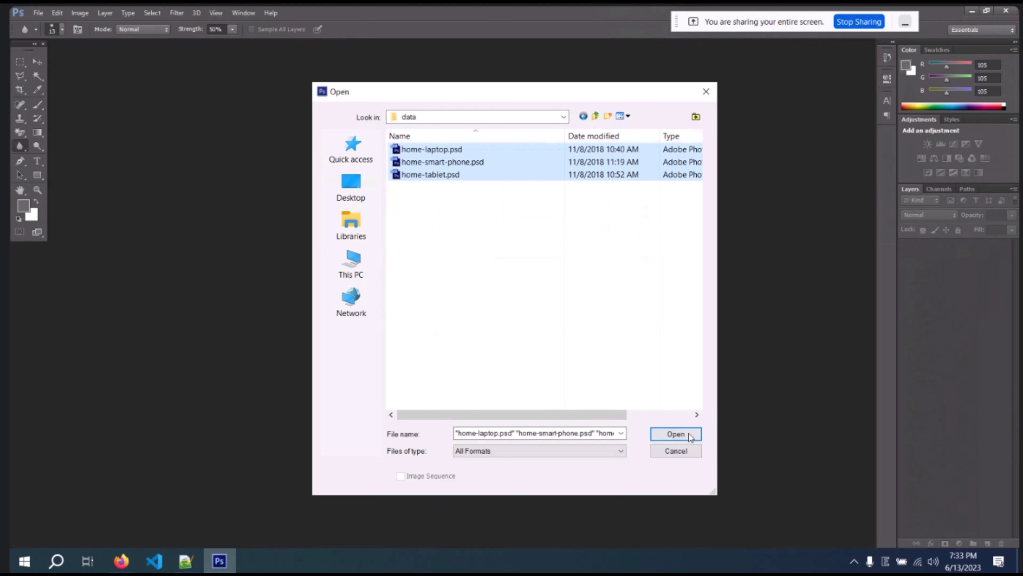
pyautogui.click(676, 434)
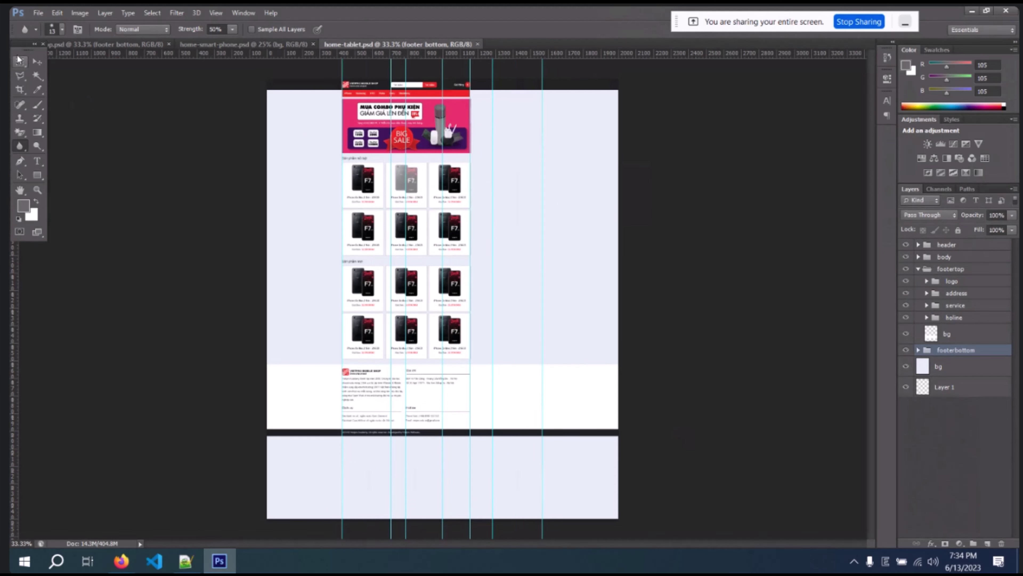
# - Dock the floating toolbox to the edge of the workspace and keep it in two columns
pyautogui.moveTo(28, 52); pyautogui.dragTo(11, 71)
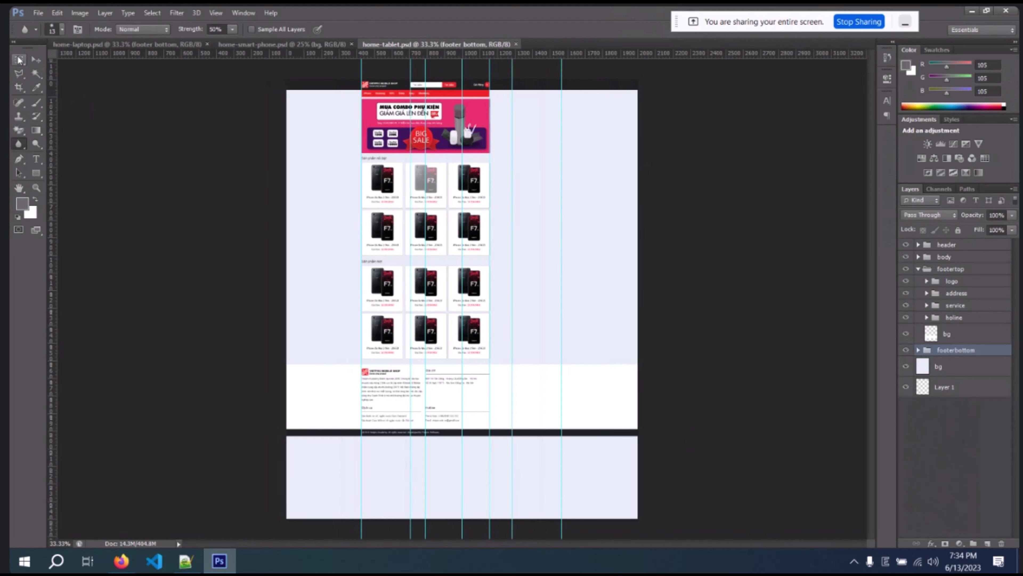
pyautogui.click(14, 41)
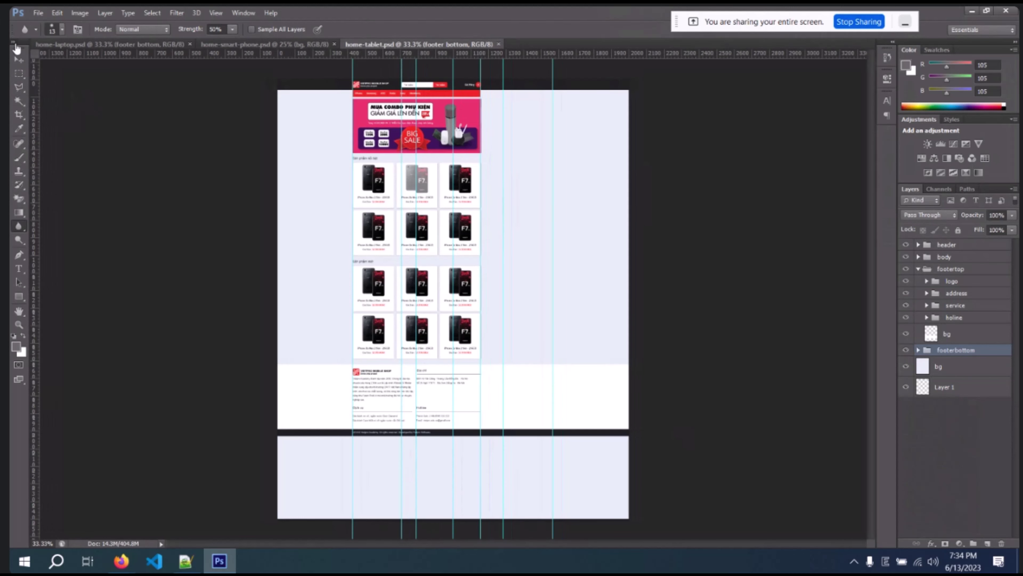
pyautogui.click(13, 41)
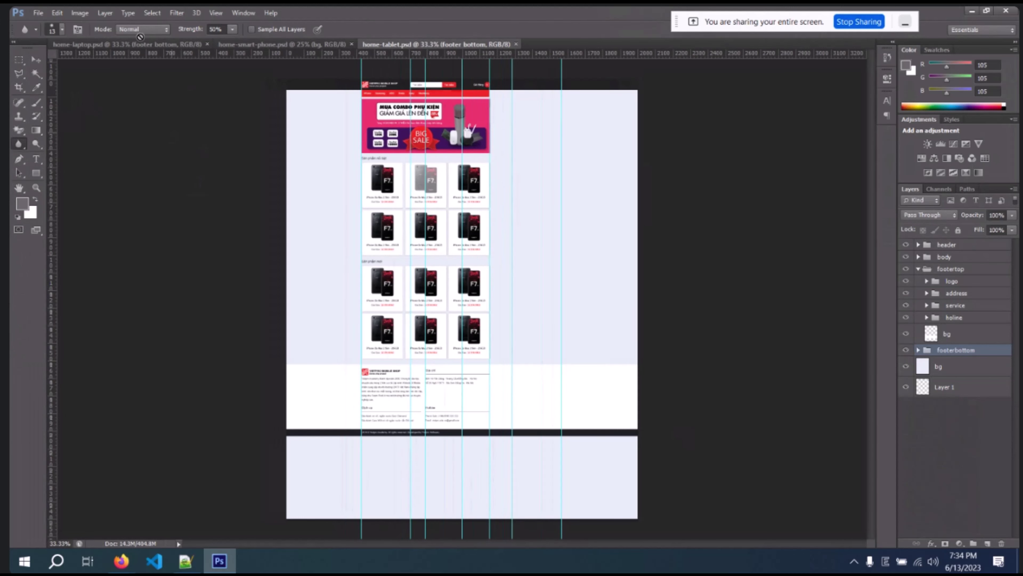
pyautogui.click(355, 85)
pyautogui.click(520, 220)
# - Show the home-laptop.psd layout, activate the Zoom tool, and reorder the open documents so home-tablet.psd comes before home-smart-phone.psd
pyautogui.click(122, 44)
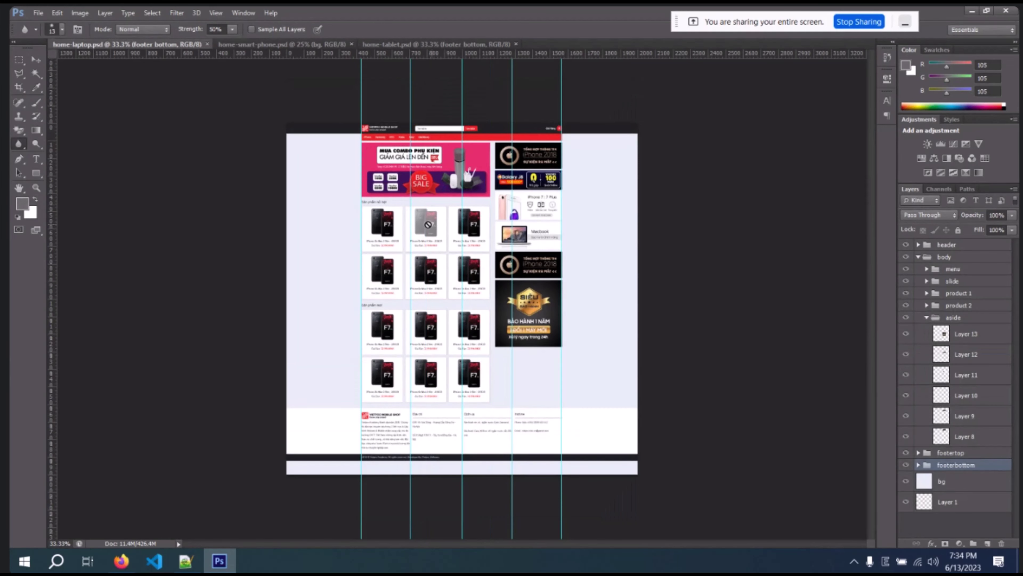
pyautogui.press('z')
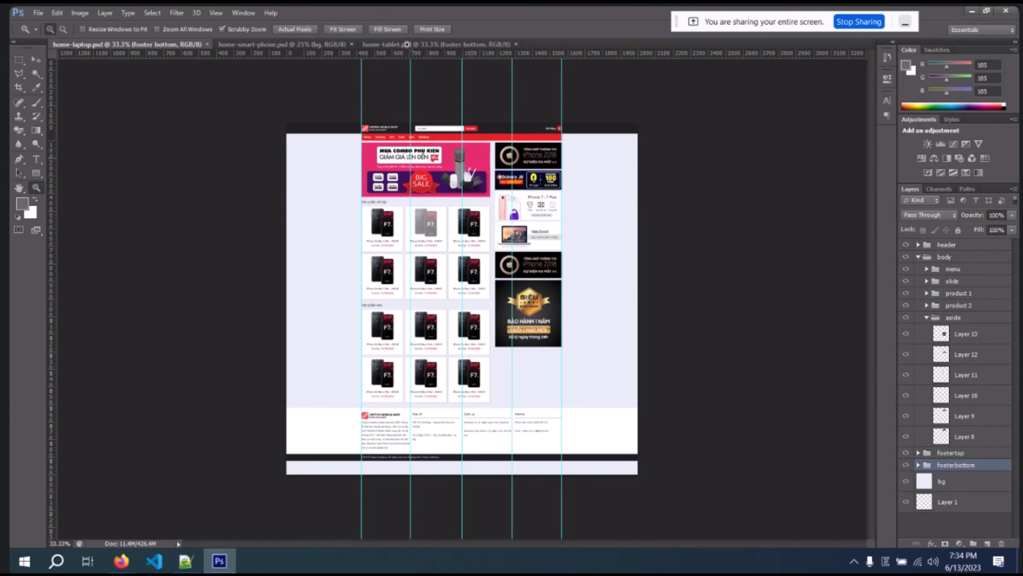
pyautogui.click(419, 44)
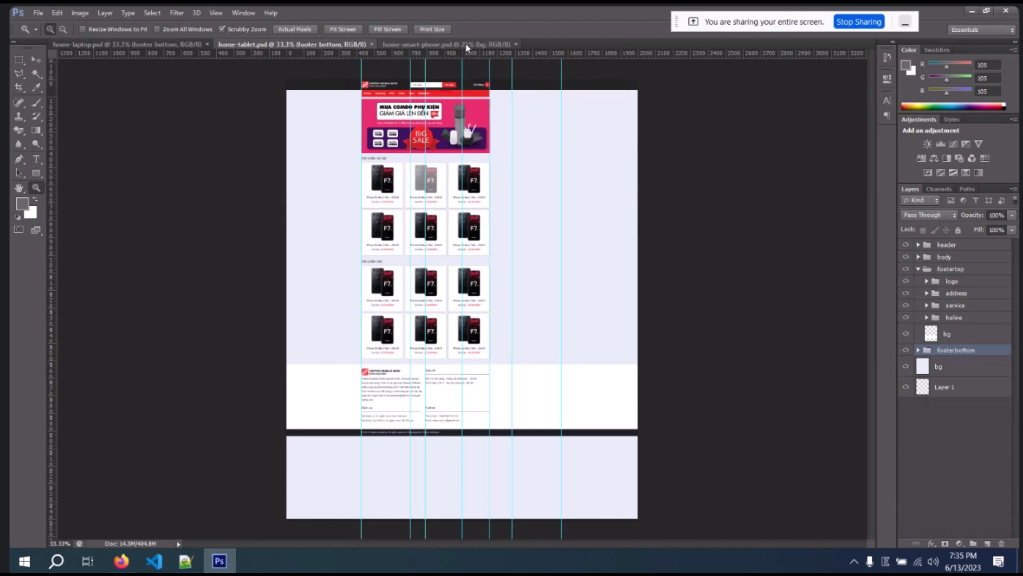
# - Compare the page structure of the home-laptop.psd, home-tablet.psd and home-smart-phone.psd layouts by switching between the documents
pyautogui.click(431, 44)
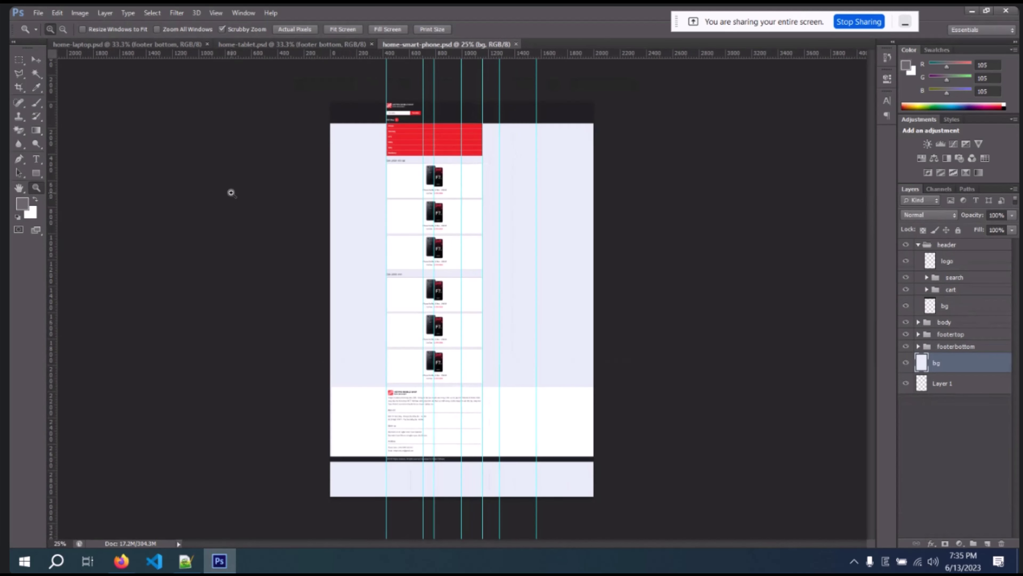
pyautogui.click(296, 43)
pyautogui.click(149, 45)
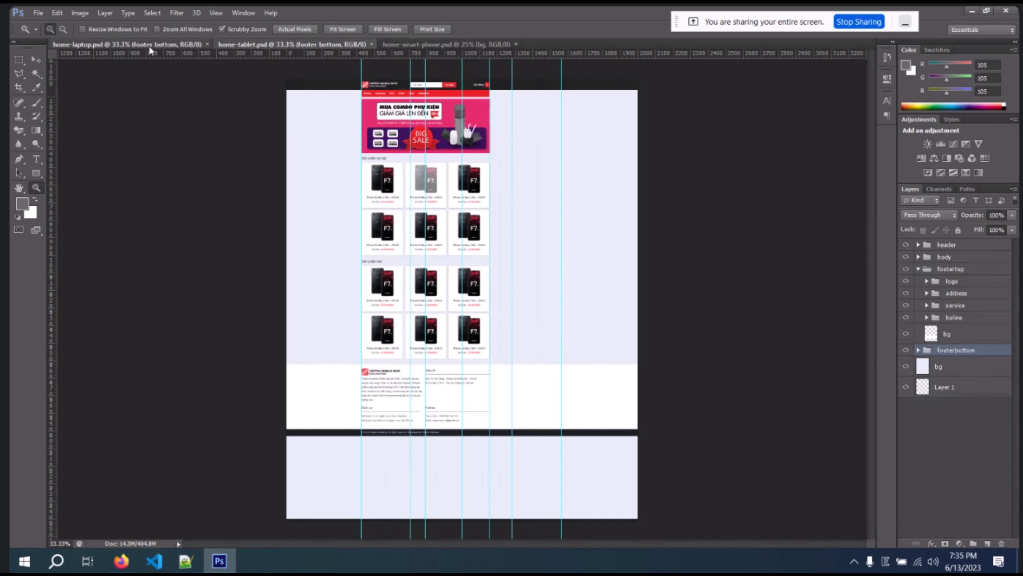
pyautogui.click(283, 43)
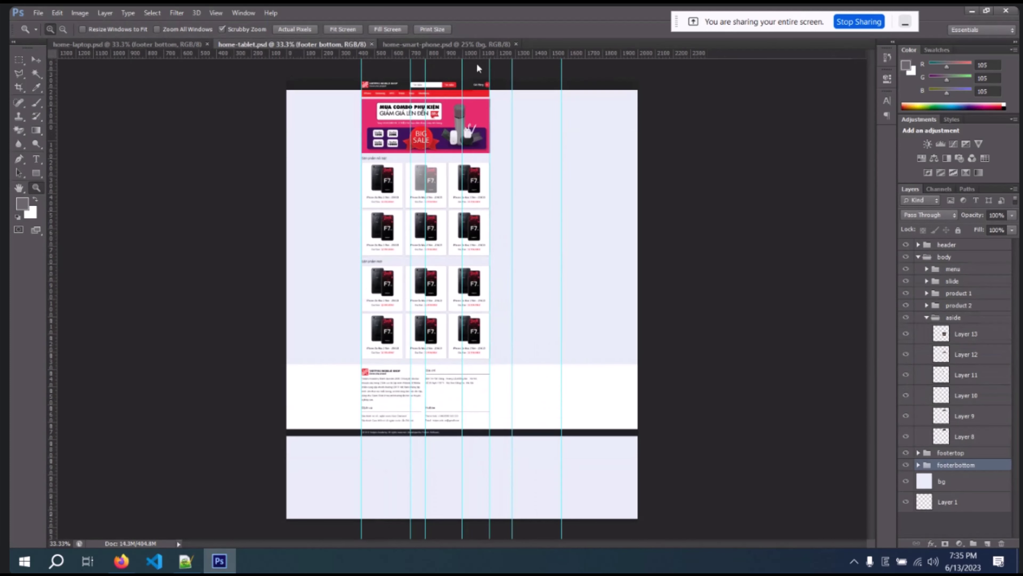
pyautogui.click(459, 44)
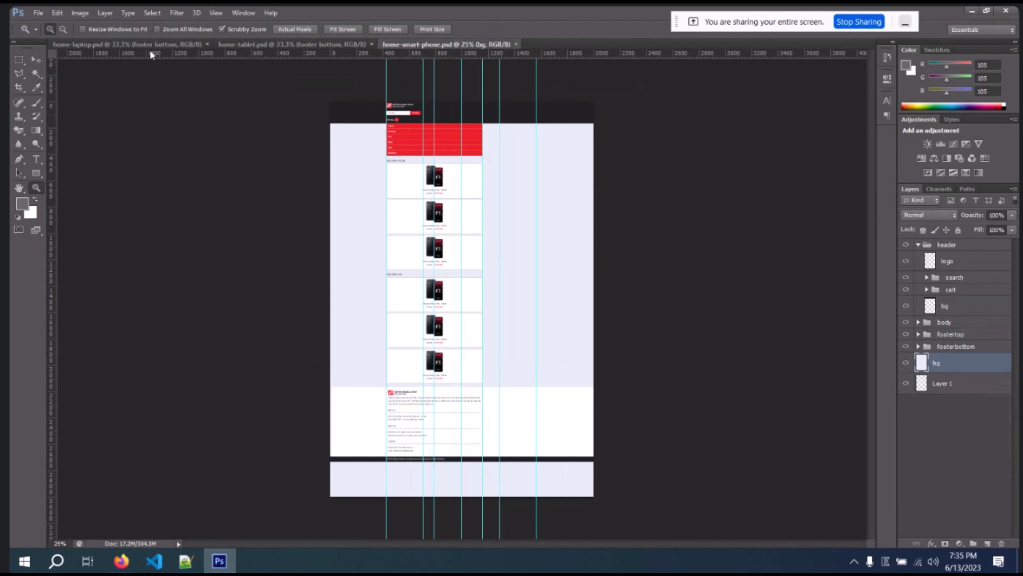
pyautogui.click(147, 40)
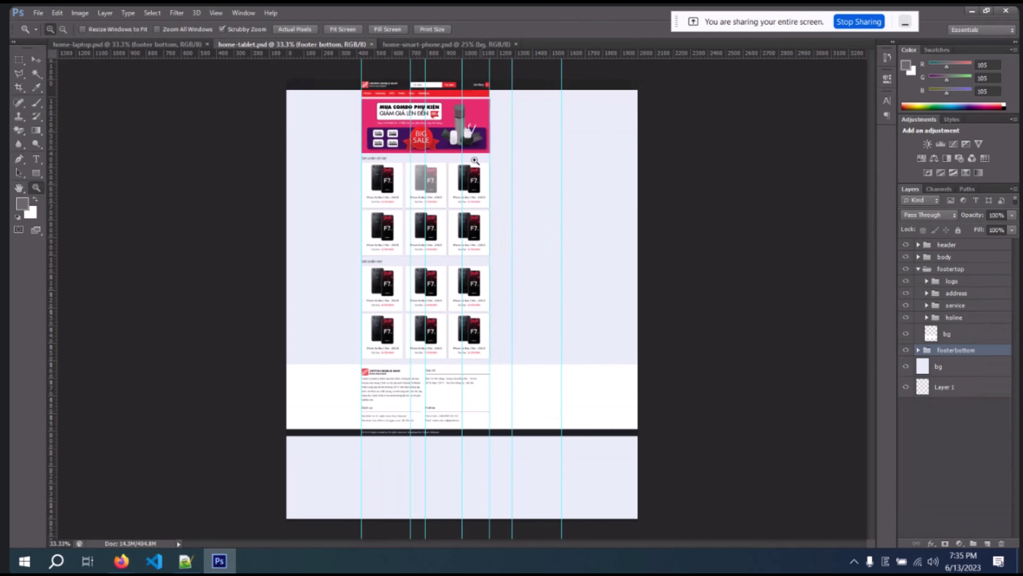
pyautogui.click(474, 45)
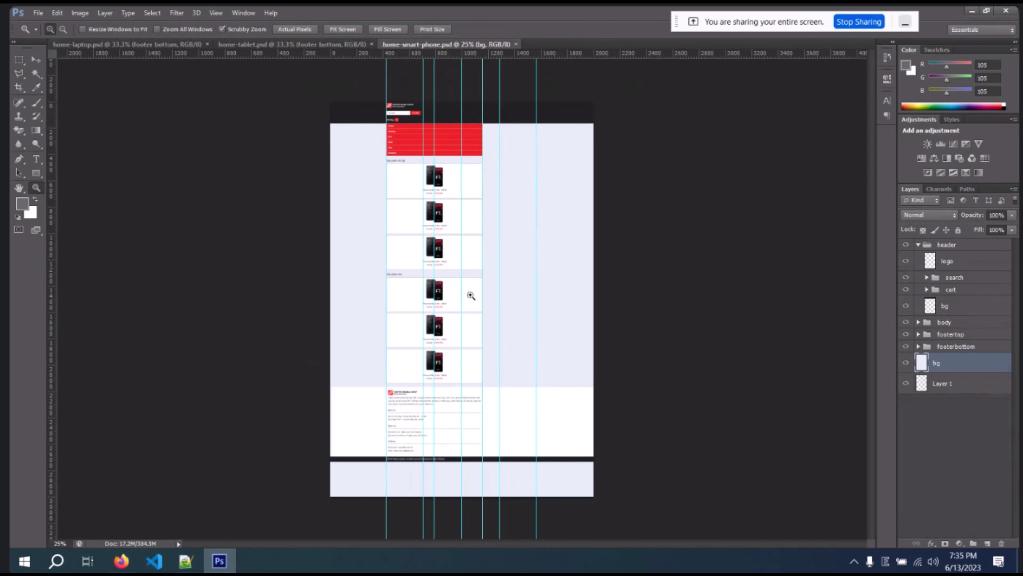
pyautogui.click(326, 43)
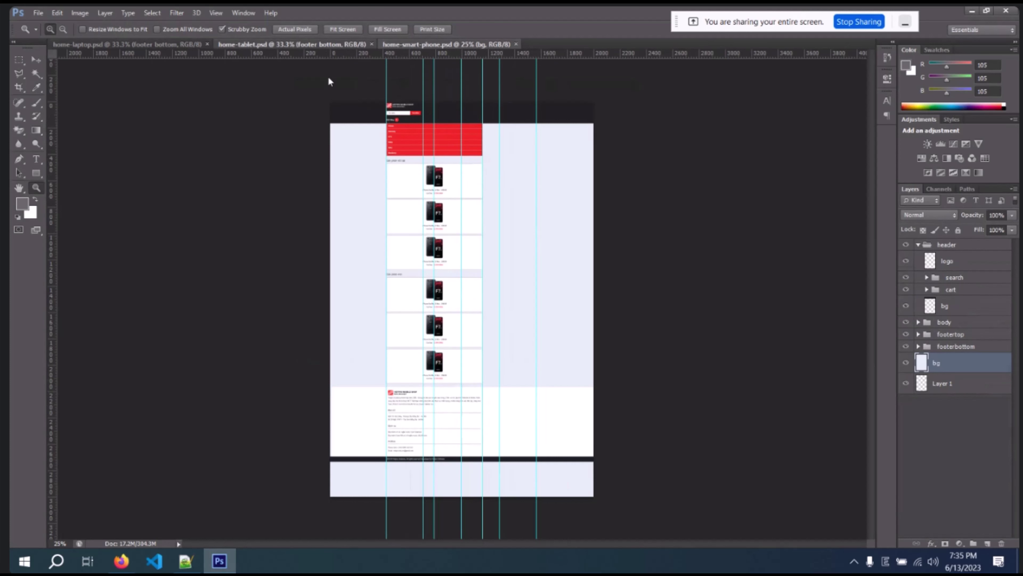
pyautogui.click(437, 42)
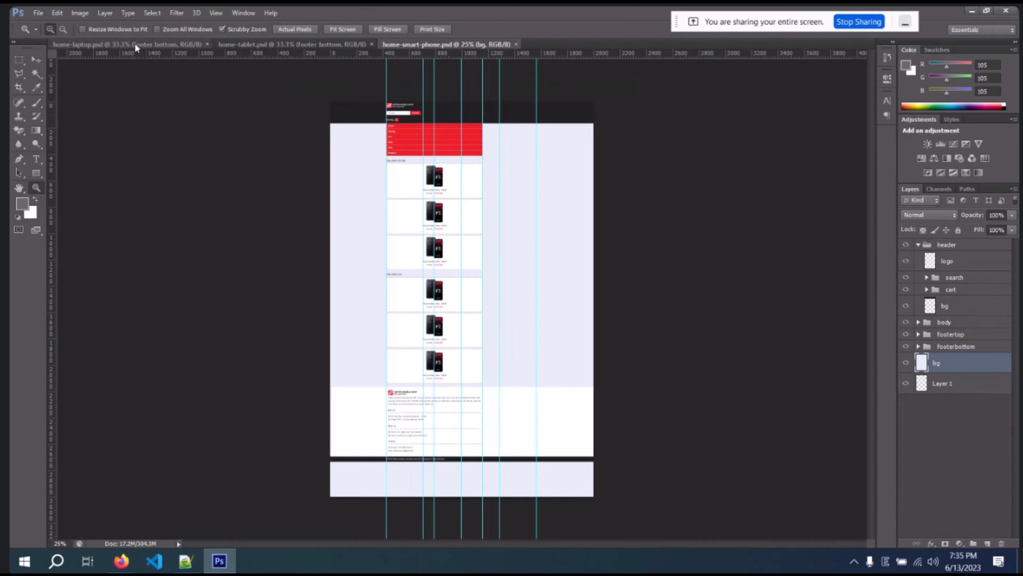
pyautogui.click(134, 42)
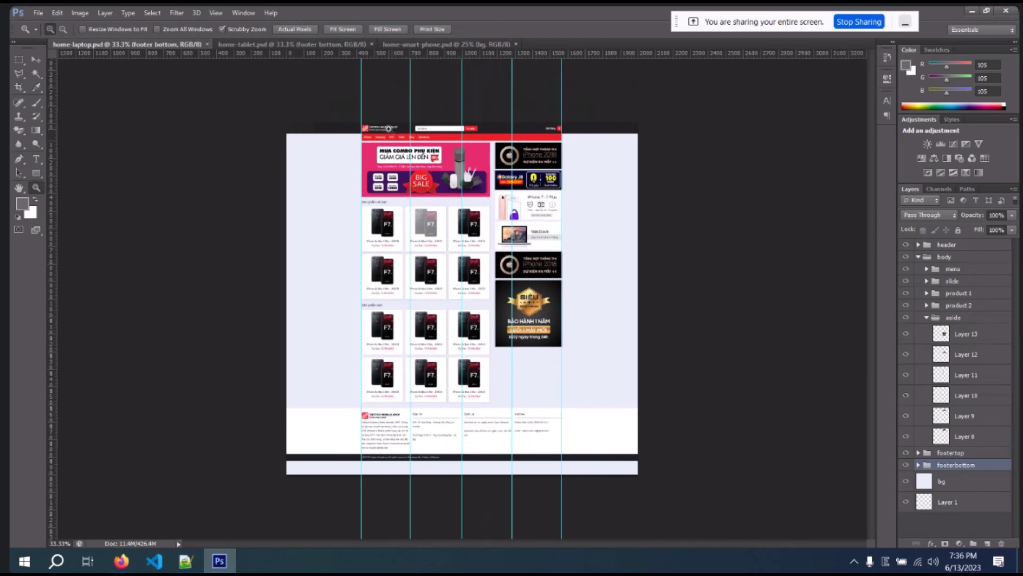
pyautogui.click(403, 44)
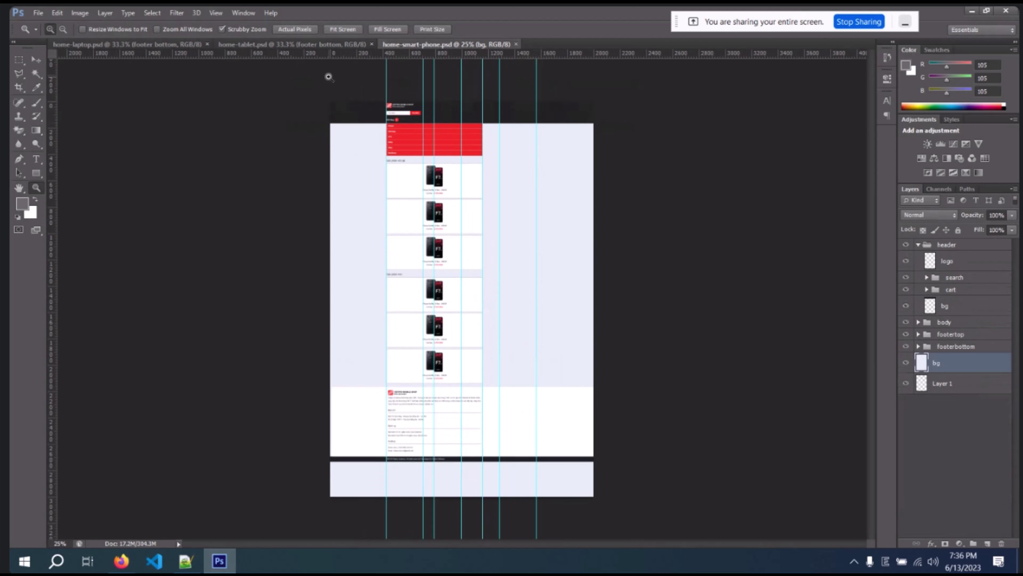
pyautogui.click(139, 42)
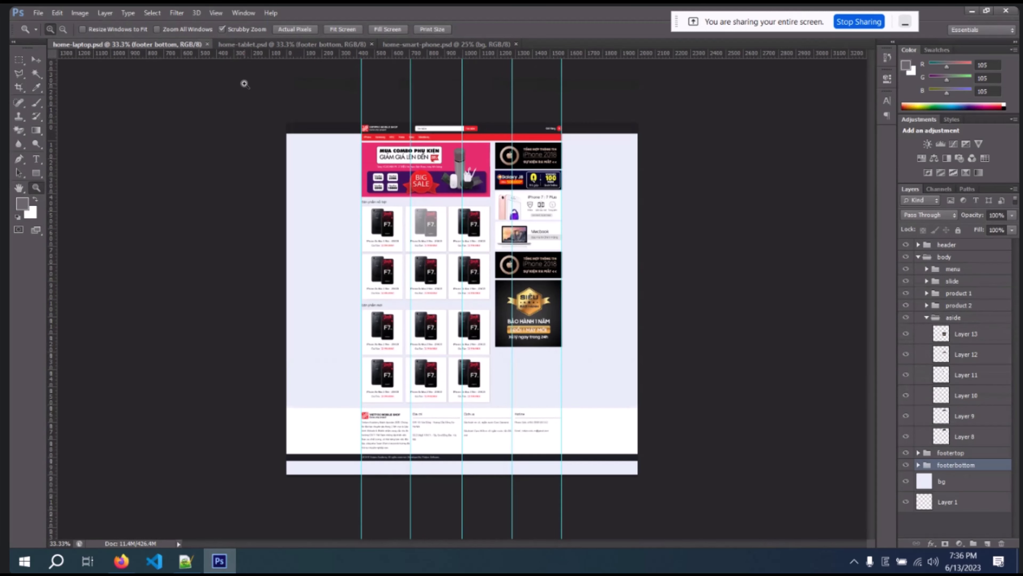
# - Close home-smart-phone.psd and home-tablet.psd, leaving only home-laptop.psd open
pyautogui.click(434, 45)
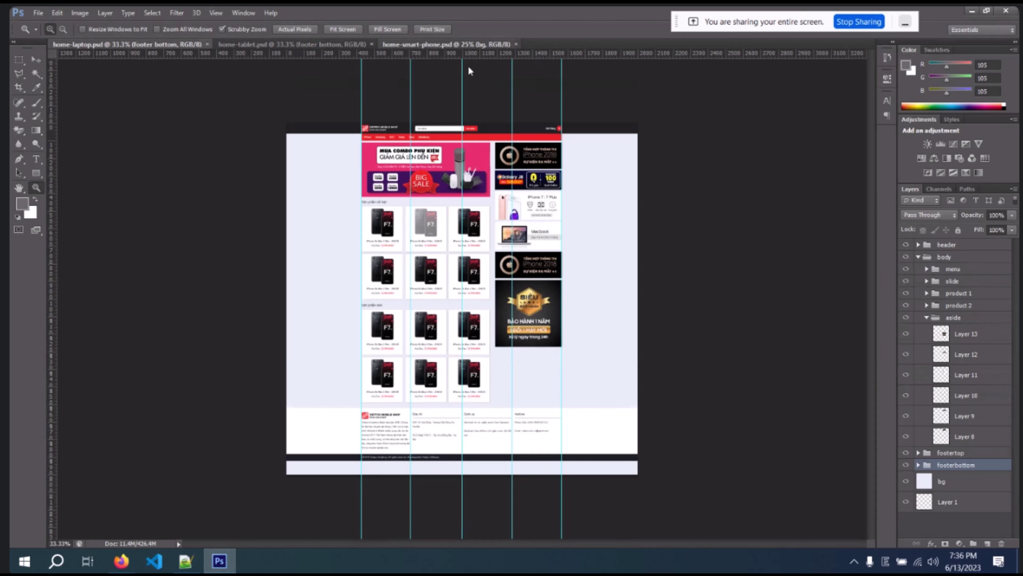
pyautogui.click(517, 44)
pyautogui.click(332, 44)
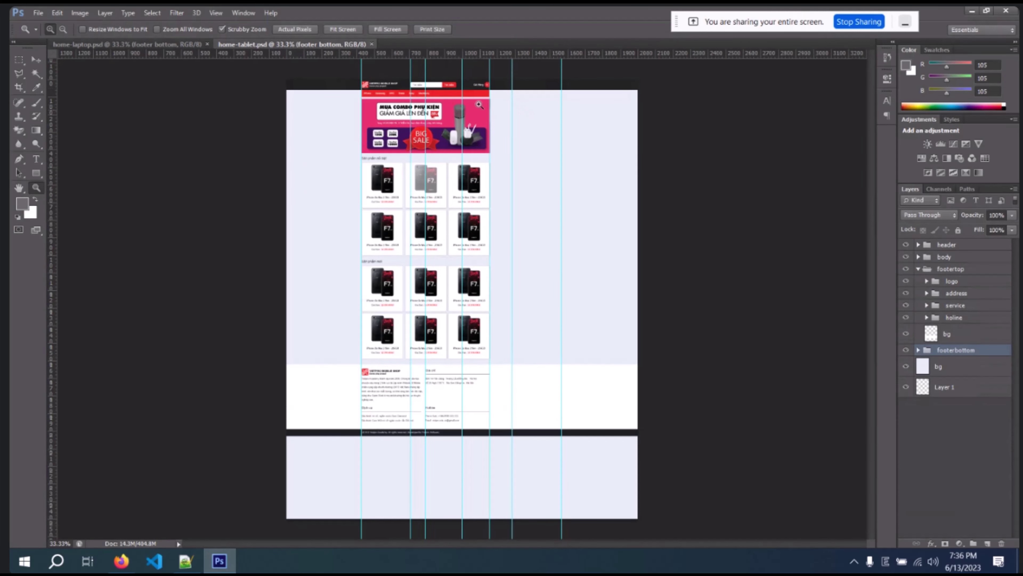
pyautogui.click(372, 43)
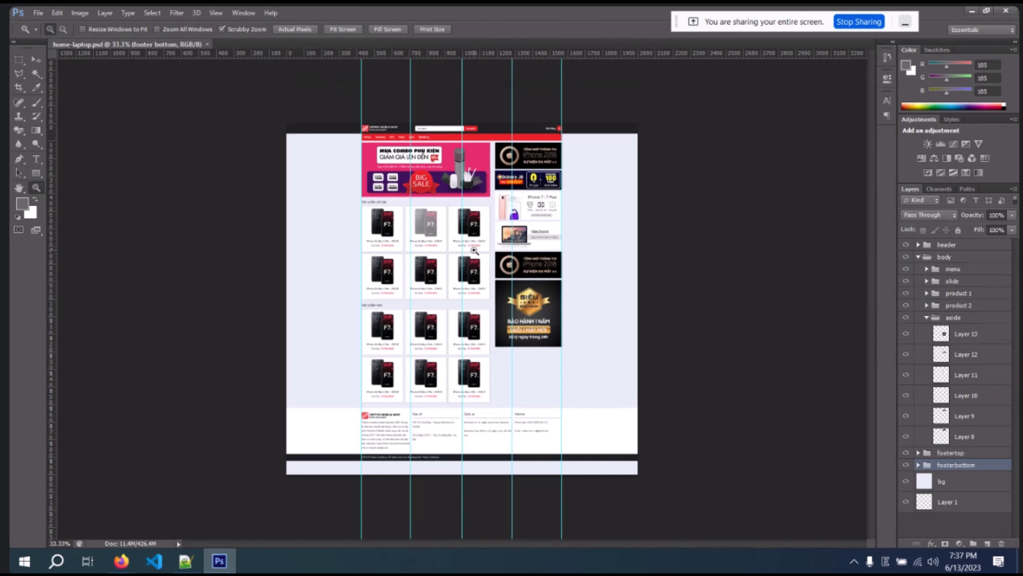
# - Zoom in and out around the product grid of home-laptop.psd with the Zoom tool, ending at about 86%
pyautogui.moveTo(474, 250); pyautogui.dragTo(494, 269)
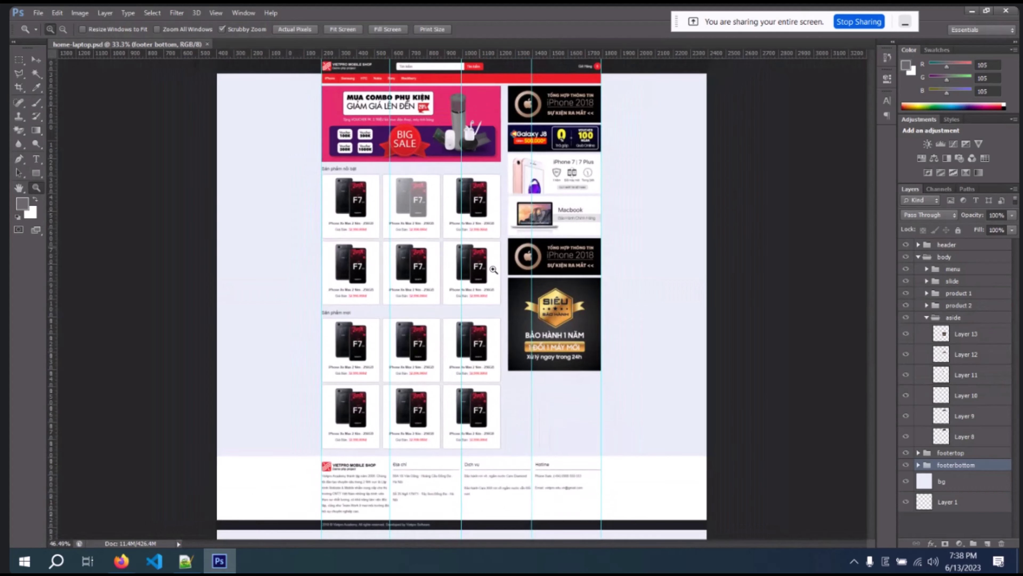
pyautogui.click(493, 267)
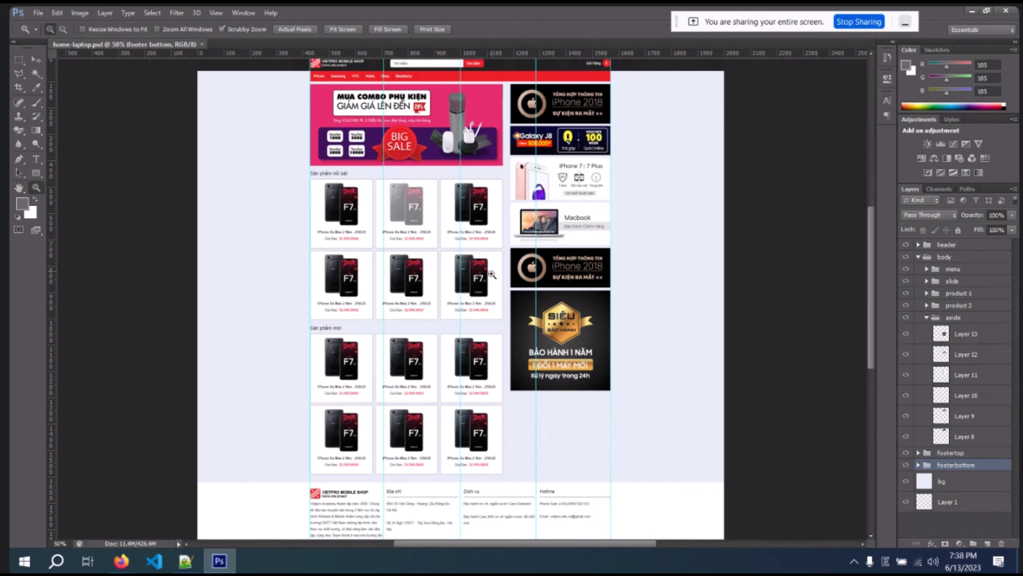
pyautogui.moveTo(493, 281)
pyautogui.mouseDown()
pyautogui.moveTo(556, 250)
pyautogui.moveTo(508, 274)
pyautogui.mouseUp()
pyautogui.moveTo(523, 236); pyautogui.dragTo(296, 258)
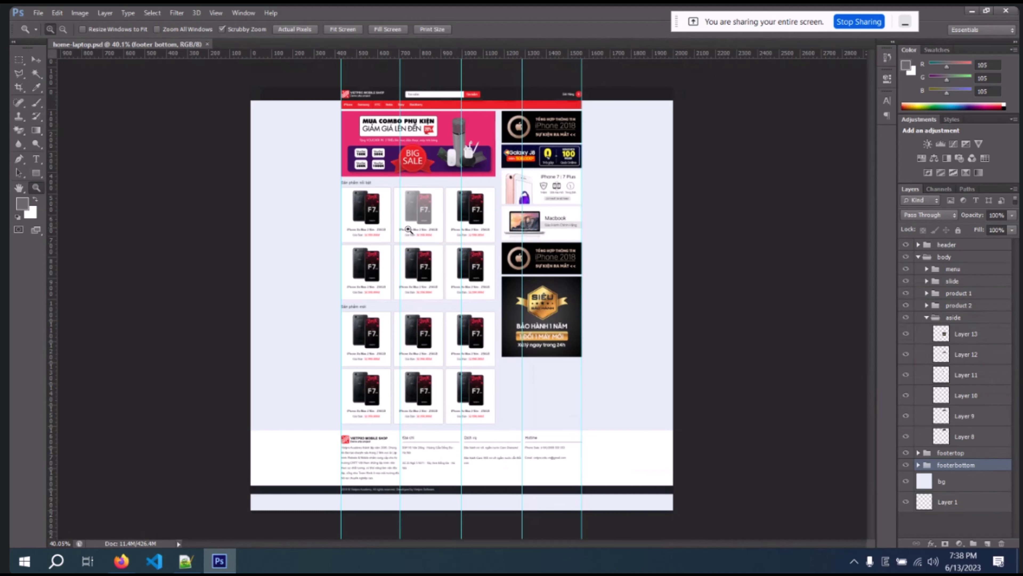
pyautogui.moveTo(483, 246); pyautogui.dragTo(516, 239)
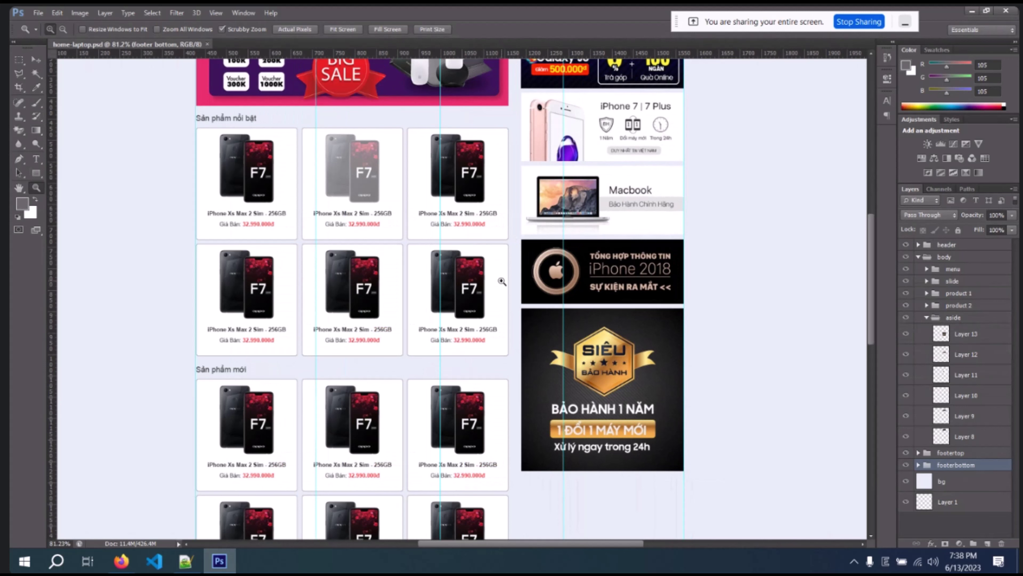
pyautogui.moveTo(507, 244)
pyautogui.mouseDown()
pyautogui.moveTo(521, 244)
pyautogui.moveTo(530, 225)
pyautogui.moveTo(499, 257)
pyautogui.mouseUp()
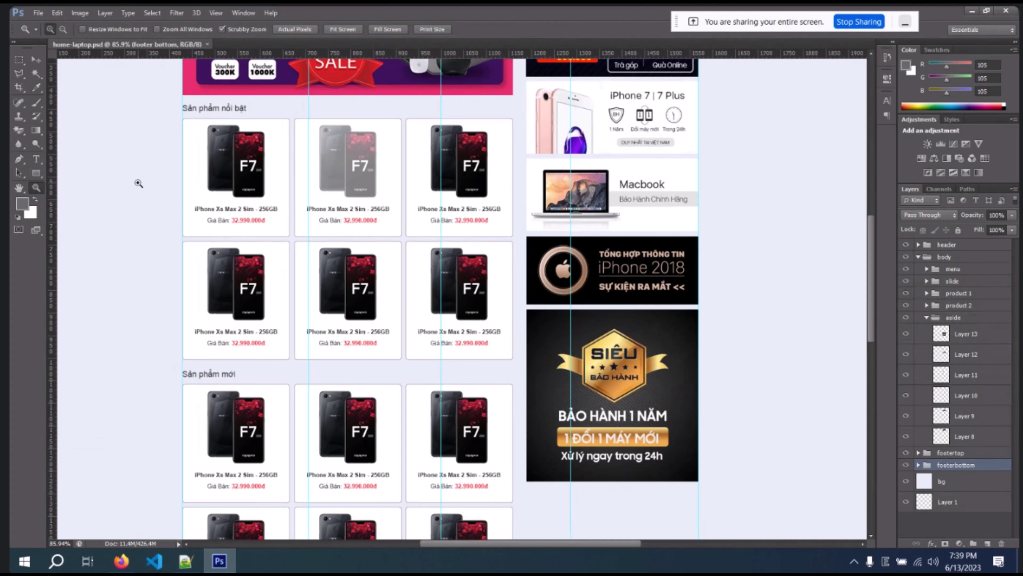
# - Pan the enlarged home-laptop.psd layout to examine its header, navigation bar and sale banner
pyautogui.press('space')
pyautogui.press('space')
pyautogui.press('space')
pyautogui.press('space')
pyautogui.moveTo(141, 159); pyautogui.dragTo(141, 159)
pyautogui.scroll(5, 141, 159)
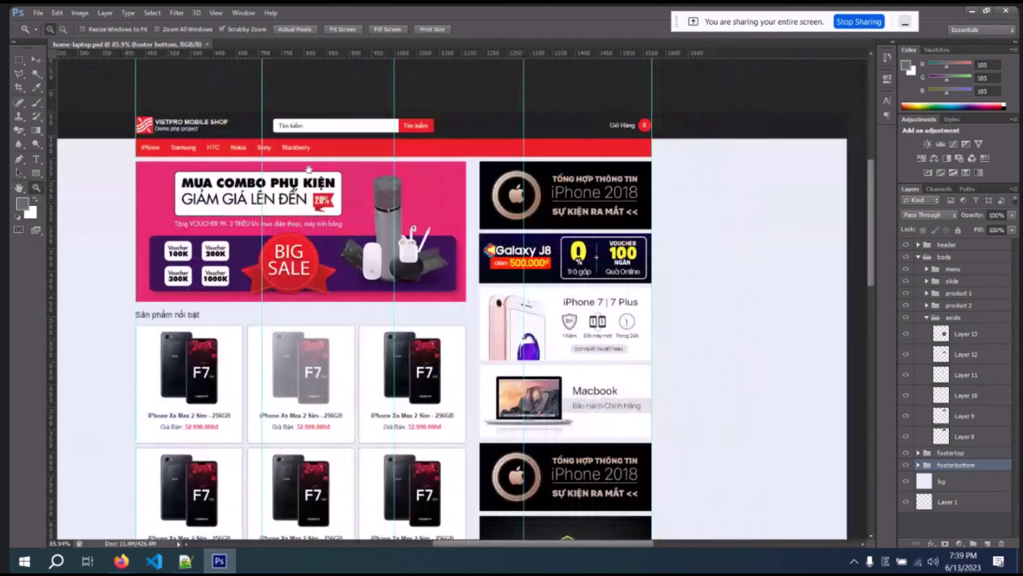
# - Examine the logo and header of home-laptop.psd up close, and return to a wider view of the page at about 63%
pyautogui.moveTo(308, 168); pyautogui.dragTo(397, 211)
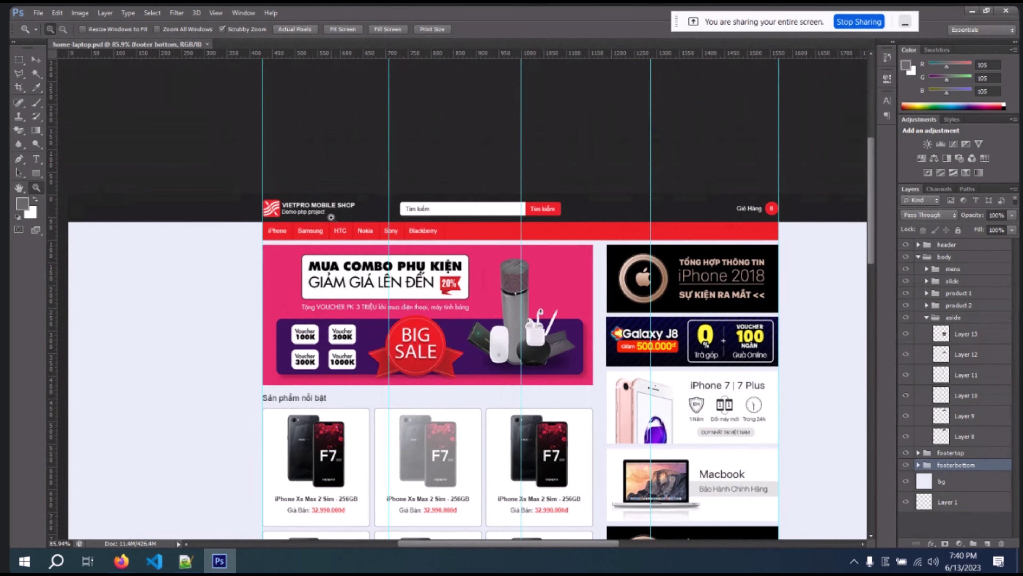
pyautogui.moveTo(331, 217); pyautogui.dragTo(420, 201)
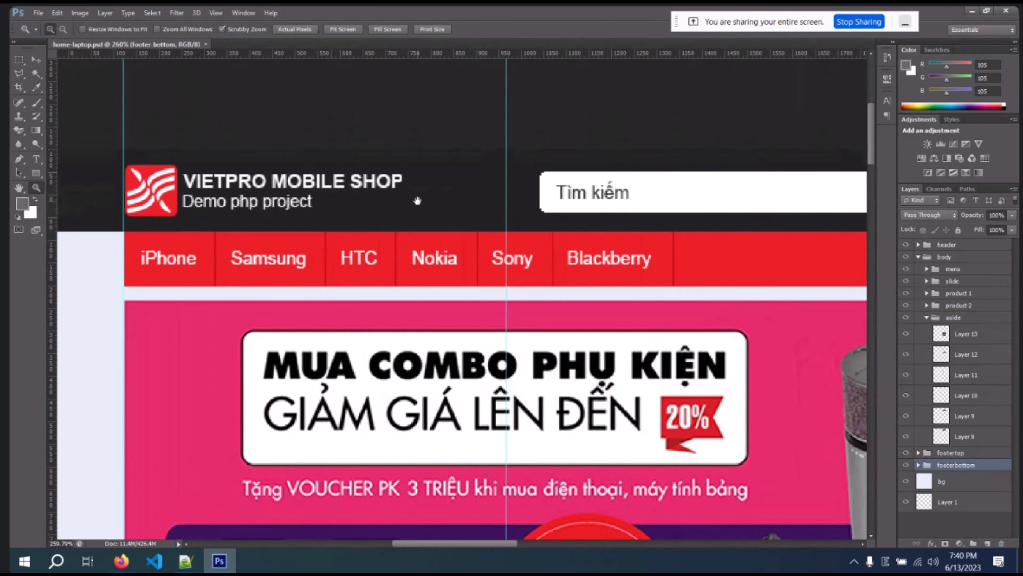
pyautogui.moveTo(350, 167); pyautogui.dragTo(479, 273)
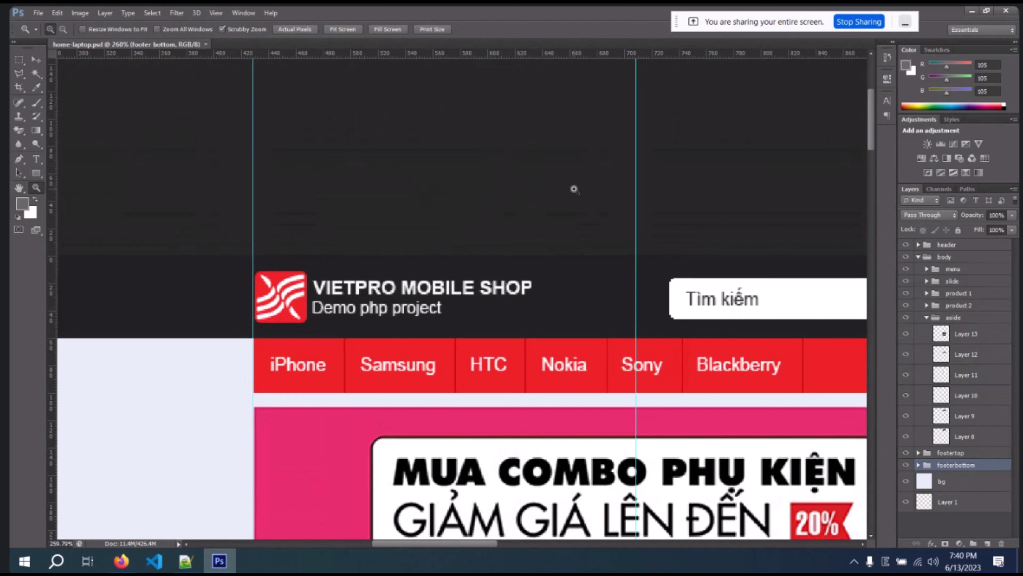
pyautogui.moveTo(588, 181); pyautogui.dragTo(570, 279)
pyautogui.scroll(-2, 570, 279)
pyautogui.hscroll(5, 570, 279)
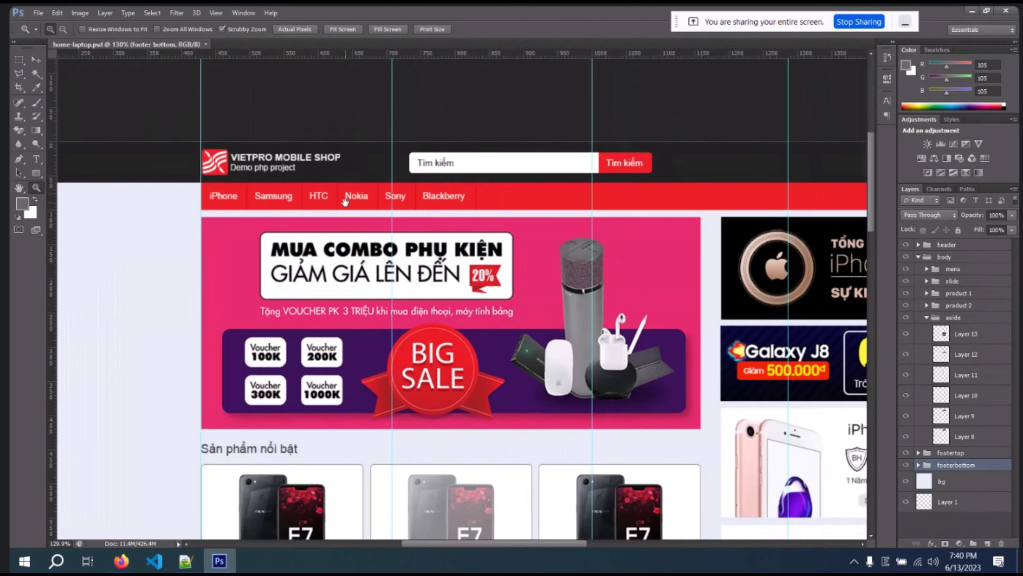
pyautogui.moveTo(660, 126); pyautogui.dragTo(634, 152)
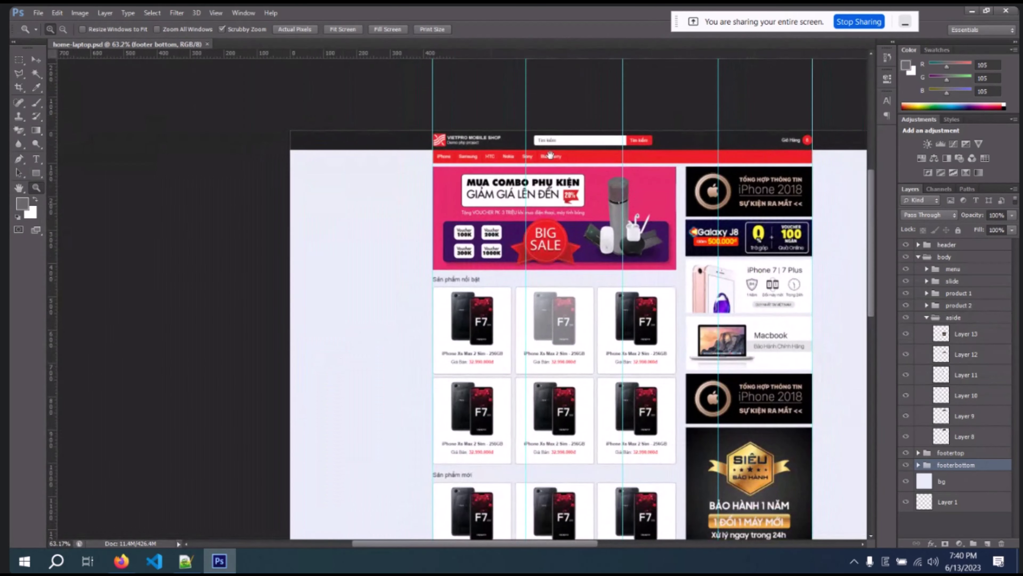
pyautogui.scroll(-1, 662, 134)
pyautogui.hscroll(3, 662, 134)
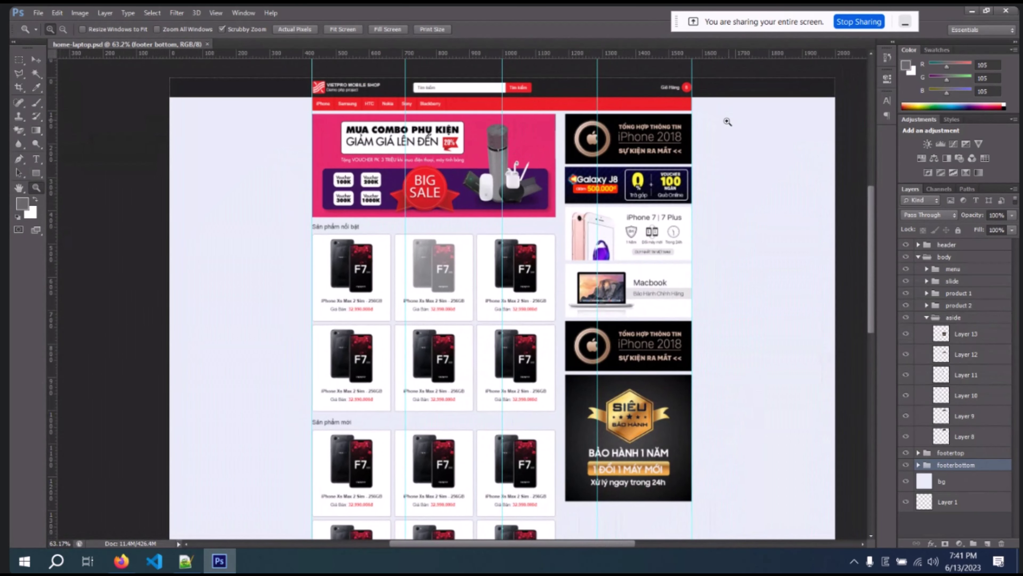
# - View the whole home-laptop.psd page and compare its header, menu and sale banner with the sidebar banners at larger zoom
pyautogui.moveTo(729, 120); pyautogui.dragTo(536, 165)
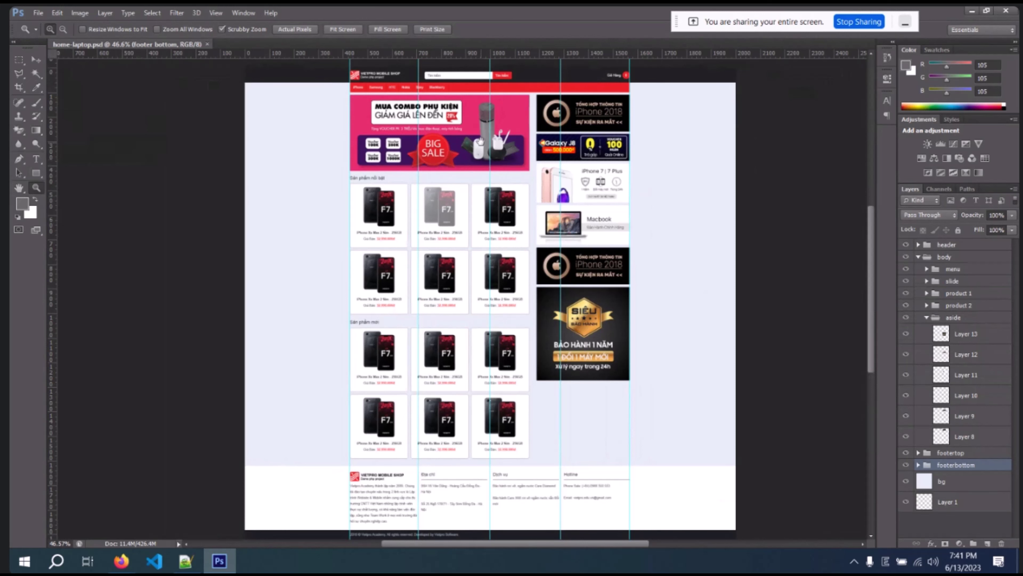
pyautogui.moveTo(478, 146); pyautogui.dragTo(476, 230)
pyautogui.scroll(3, 467, 226)
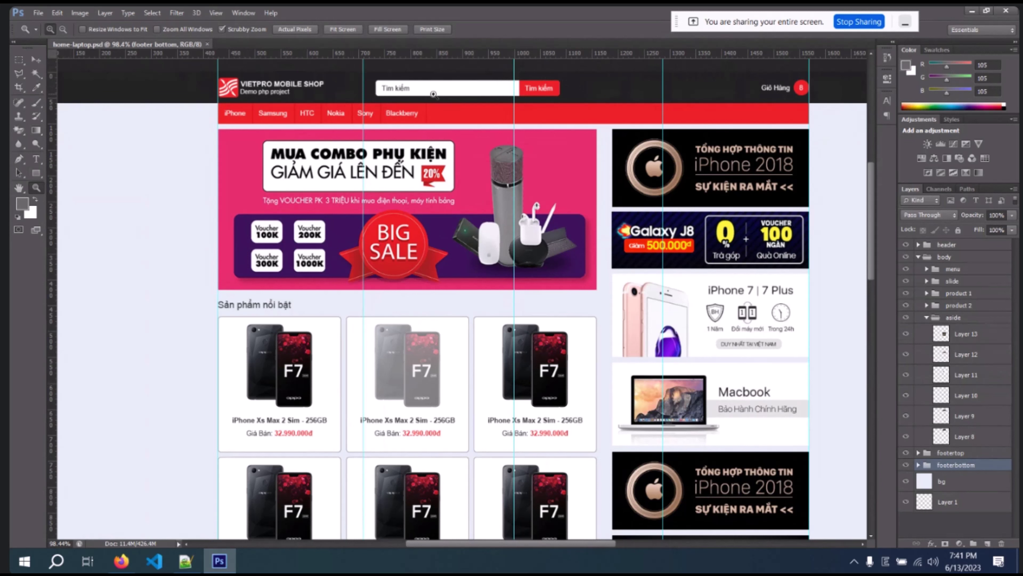
pyautogui.click(546, 111)
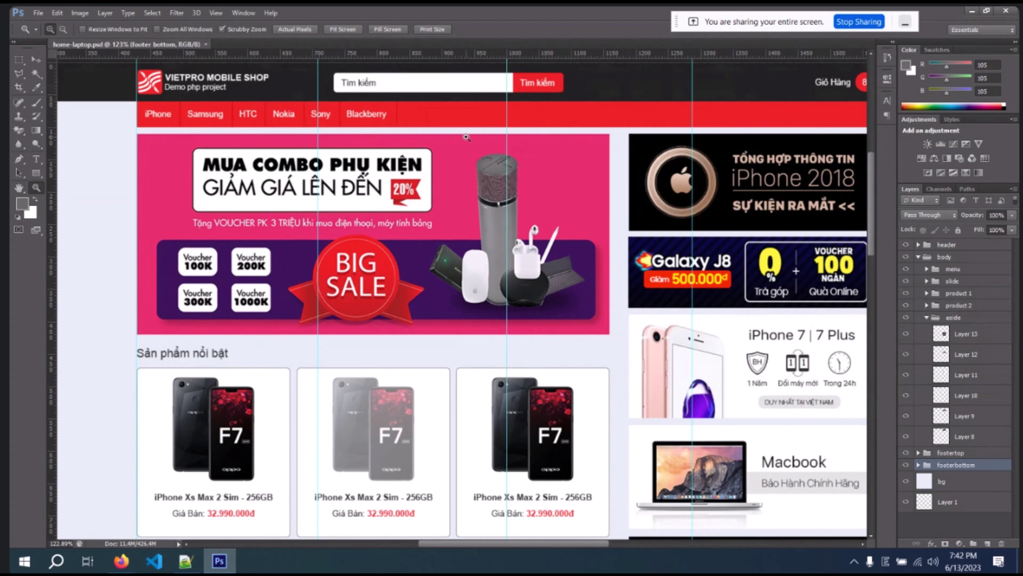
pyautogui.scroll(-1, 451, 139)
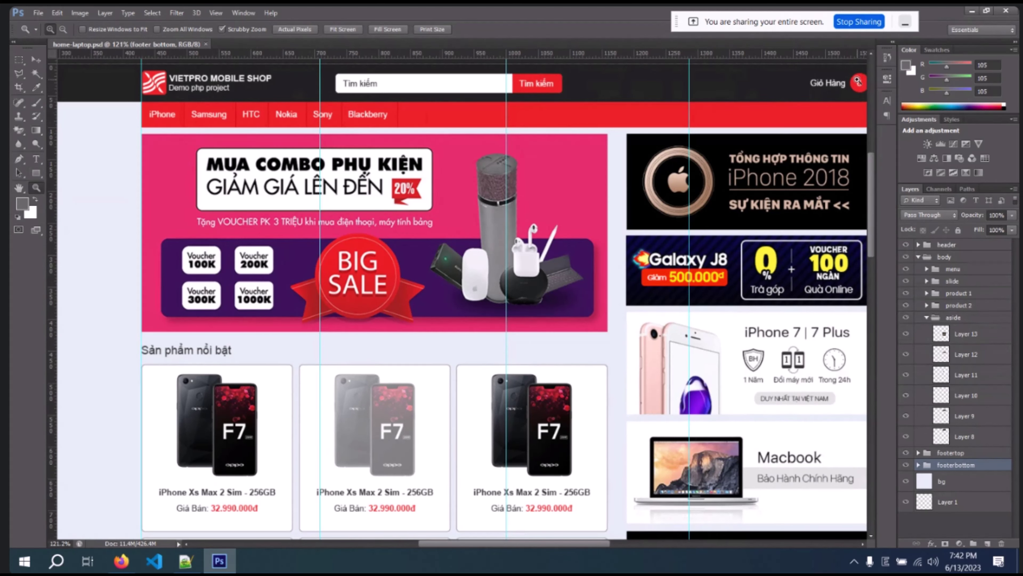
pyautogui.moveTo(772, 98); pyautogui.dragTo(733, 102)
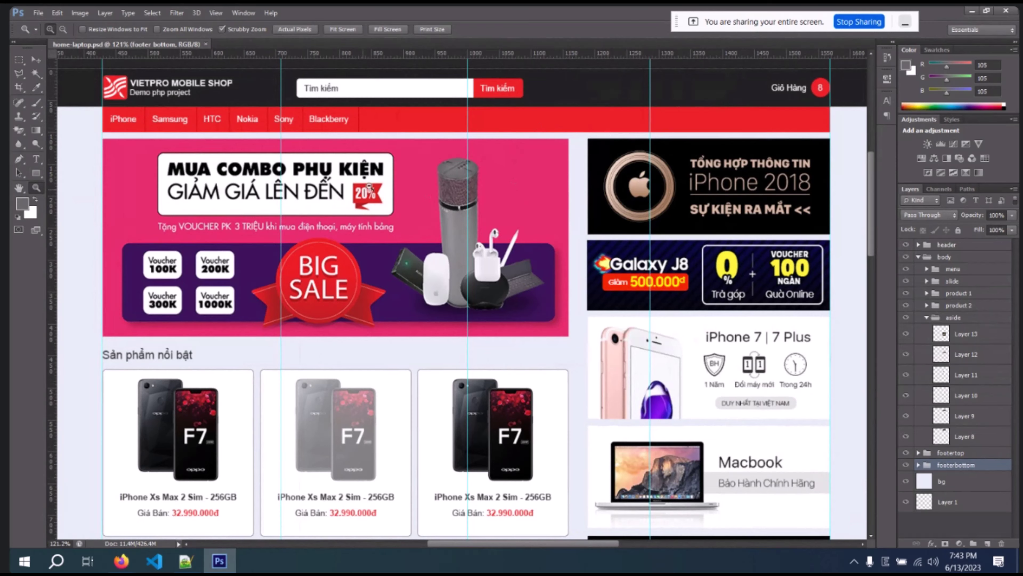
pyautogui.moveTo(368, 186); pyautogui.dragTo(375, 186)
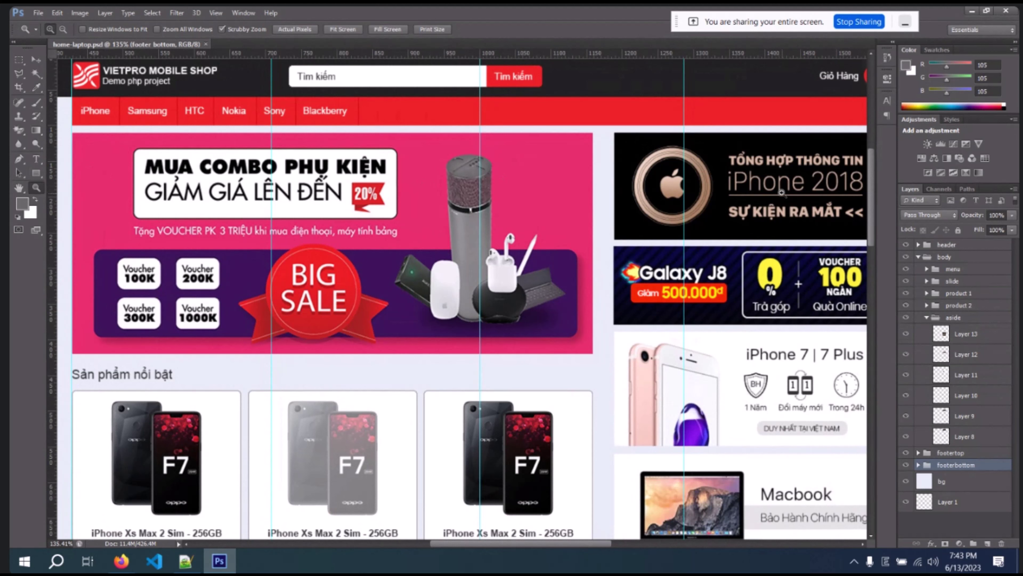
# - Examine the product cards in the "Sản phẩm nổi bật" section and the spacing between their rows and columns
pyautogui.moveTo(166, 481); pyautogui.dragTo(223, 338)
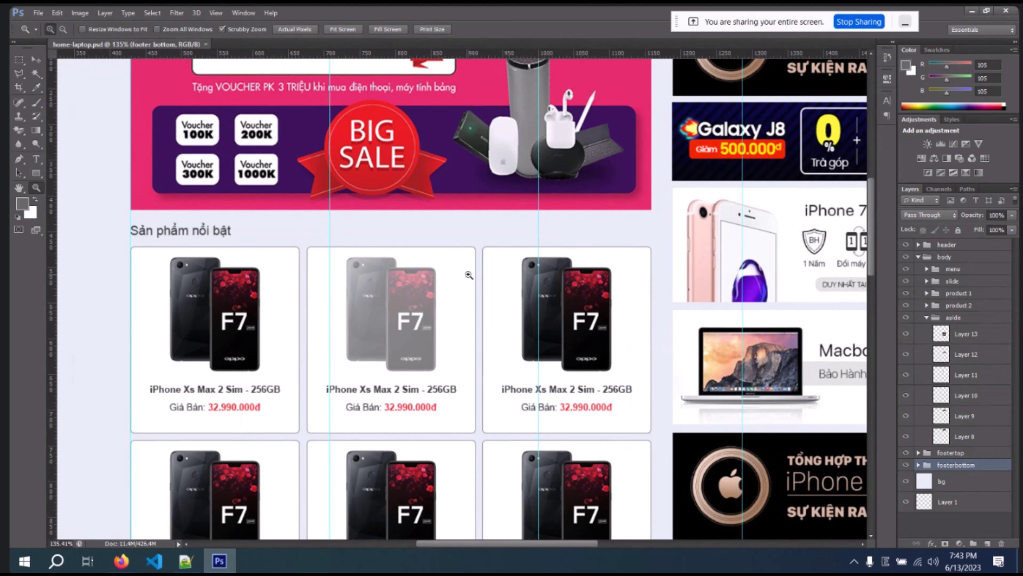
pyautogui.moveTo(471, 297); pyautogui.dragTo(485, 223)
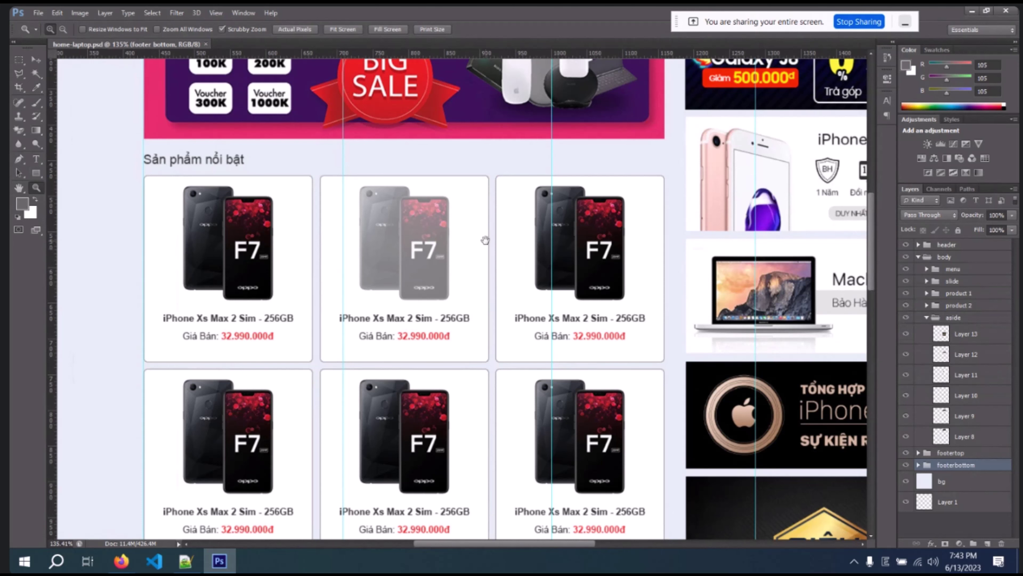
pyautogui.moveTo(485, 238); pyautogui.dragTo(470, 210)
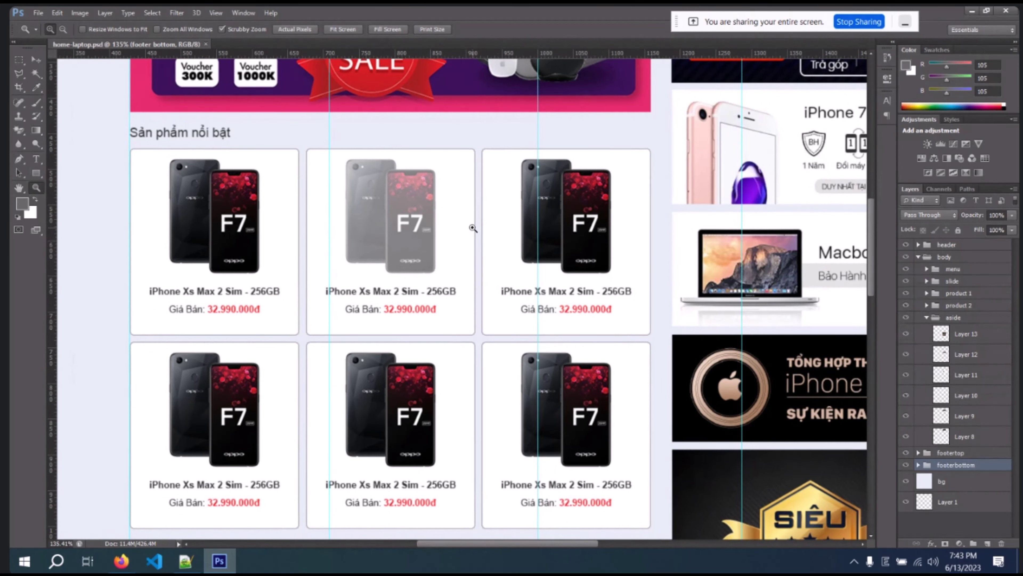
pyautogui.scroll(-1, 484, 208)
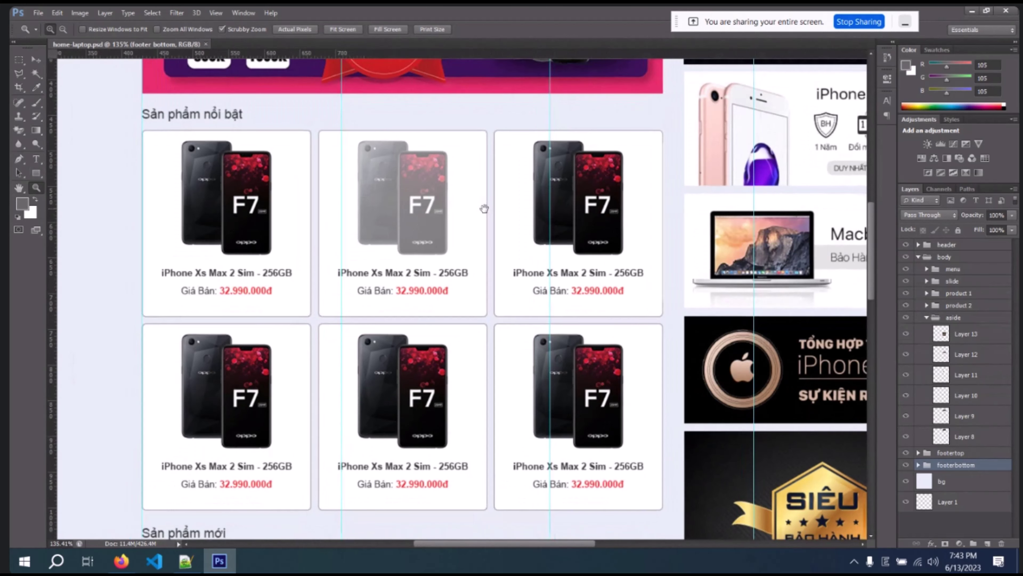
pyautogui.moveTo(468, 229); pyautogui.dragTo(455, 212)
pyautogui.scroll(2, 454, 211)
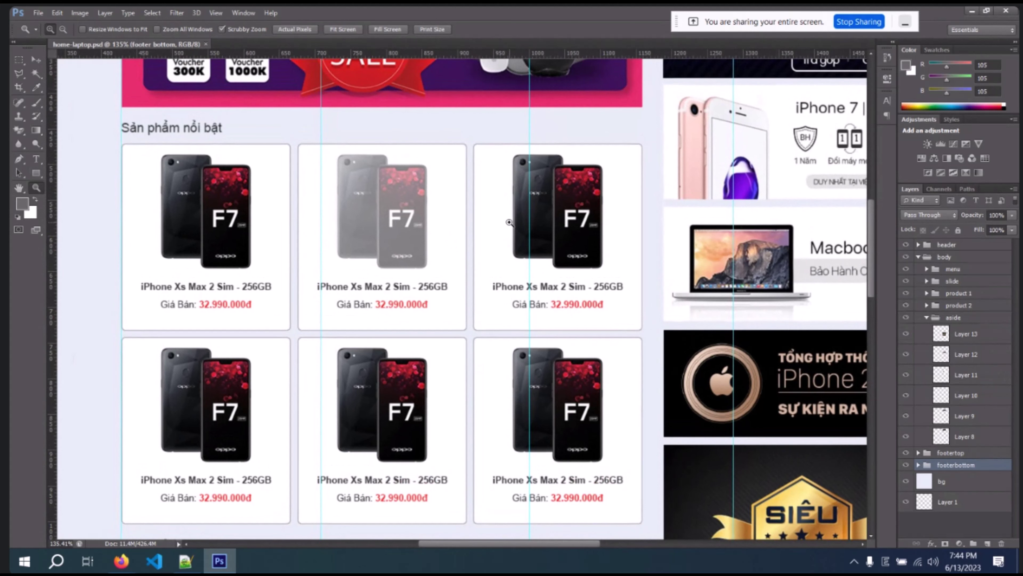
pyautogui.moveTo(487, 222); pyautogui.dragTo(461, 208)
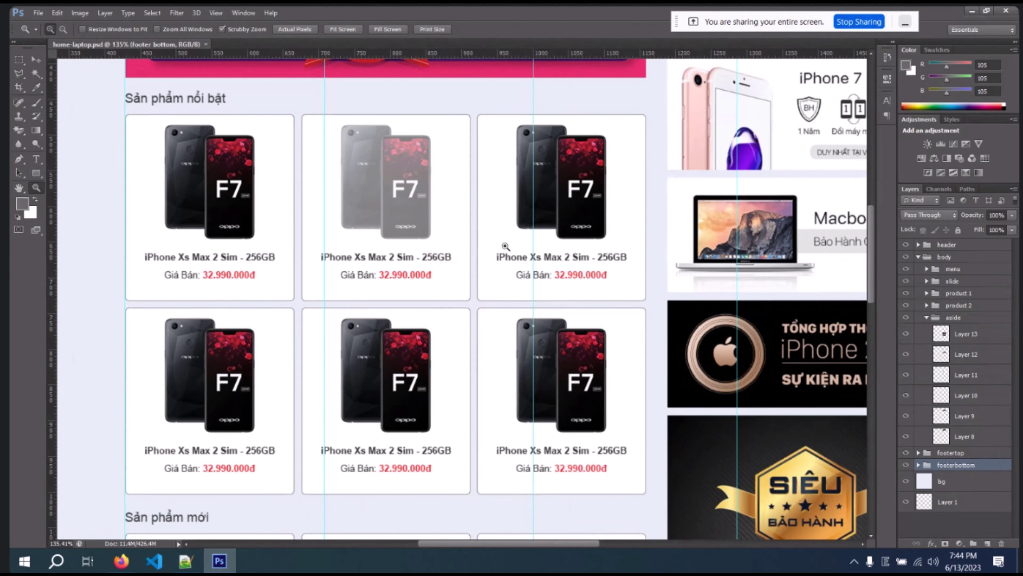
pyautogui.moveTo(439, 239); pyautogui.dragTo(435, 263)
pyautogui.scroll(-3, 439, 239)
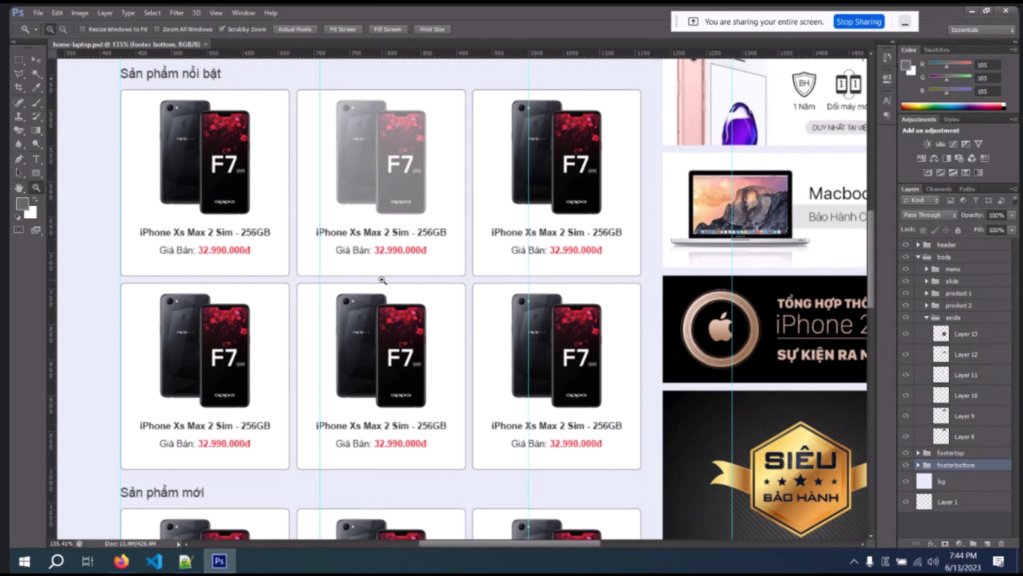
pyautogui.moveTo(379, 278)
pyautogui.mouseDown()
pyautogui.moveTo(378, 265)
pyautogui.moveTo(380, 280)
pyautogui.mouseUp()
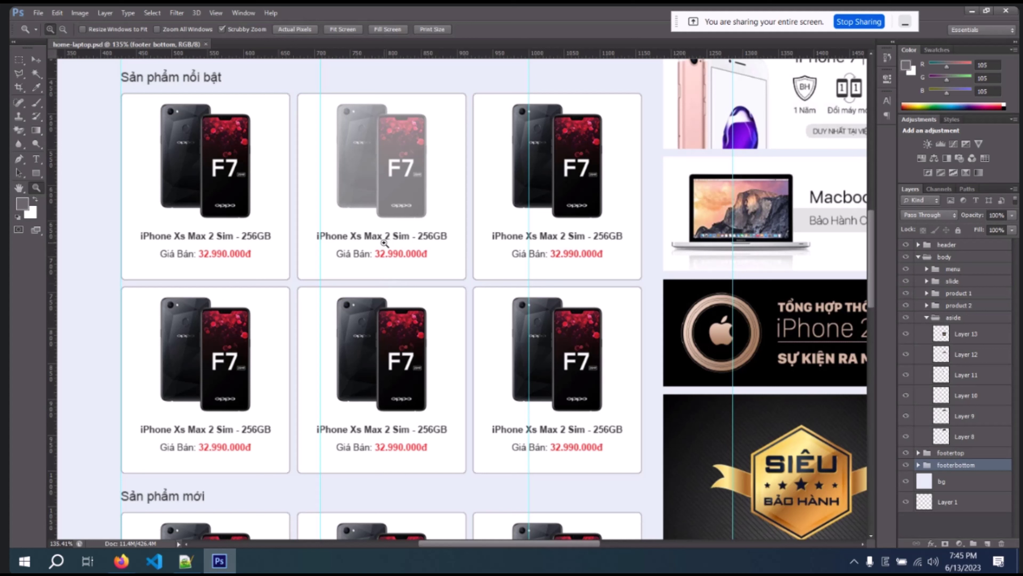
pyautogui.moveTo(392, 254)
pyautogui.mouseDown()
pyautogui.moveTo(395, 230)
pyautogui.moveTo(385, 270)
pyautogui.moveTo(383, 258)
pyautogui.moveTo(402, 250)
pyautogui.mouseUp()
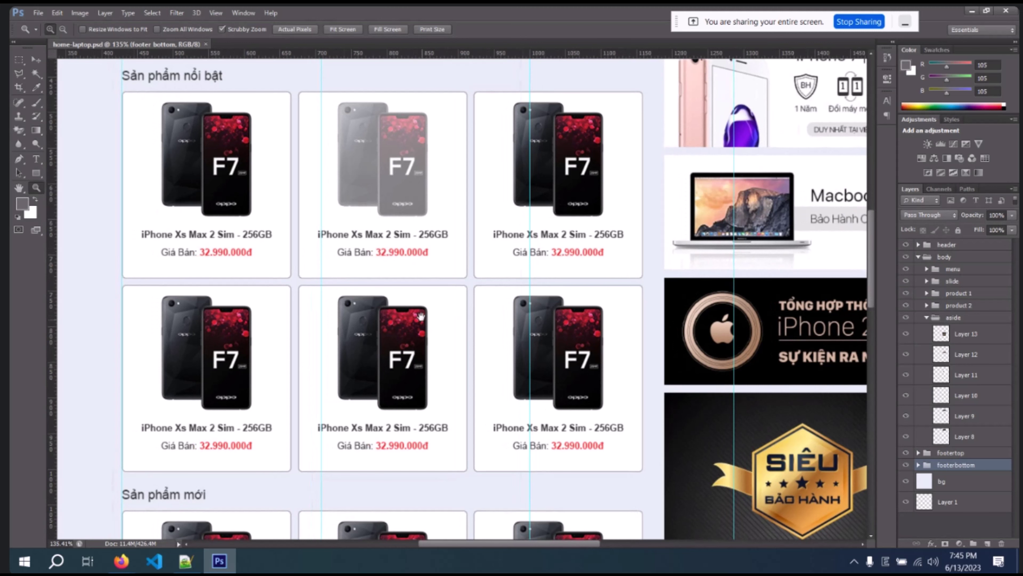
# - Look through the page down to the footer columns and copyright bar, and return to the header
pyautogui.scroll(-15, 420, 316)
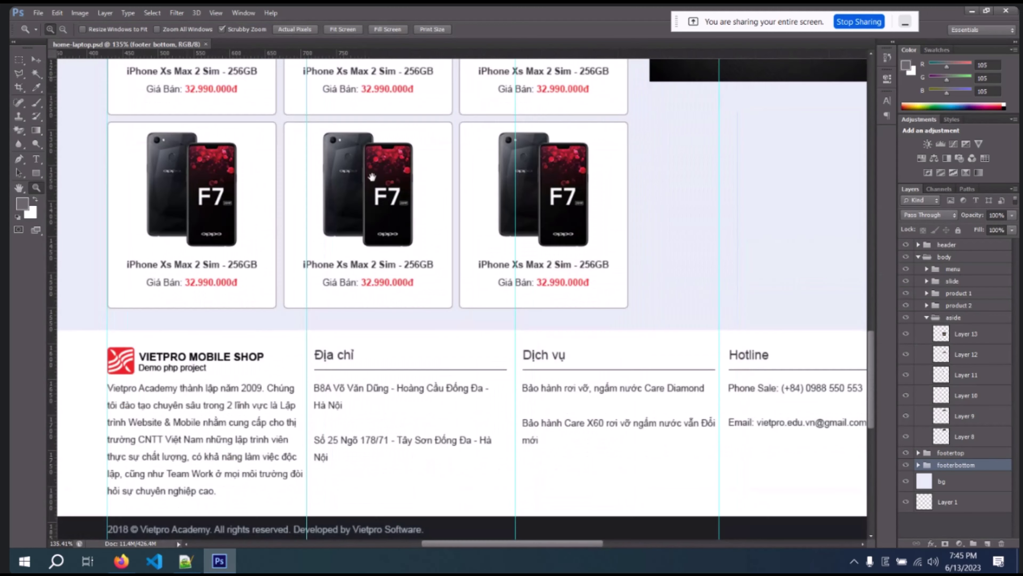
pyautogui.scroll(-5, 371, 177)
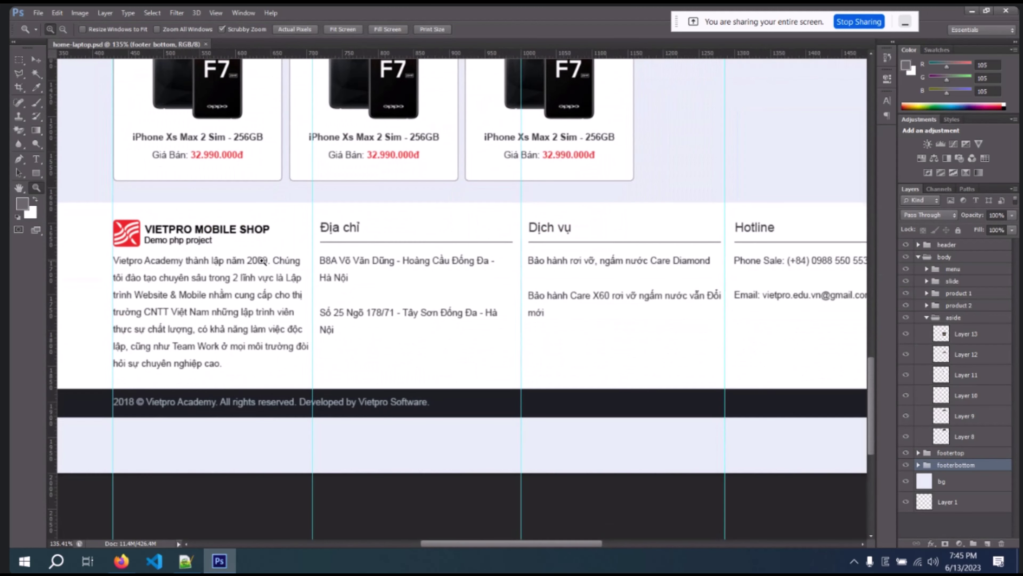
pyautogui.hotkey('ctrl', 'r')
pyautogui.scroll(15, 539, 347)
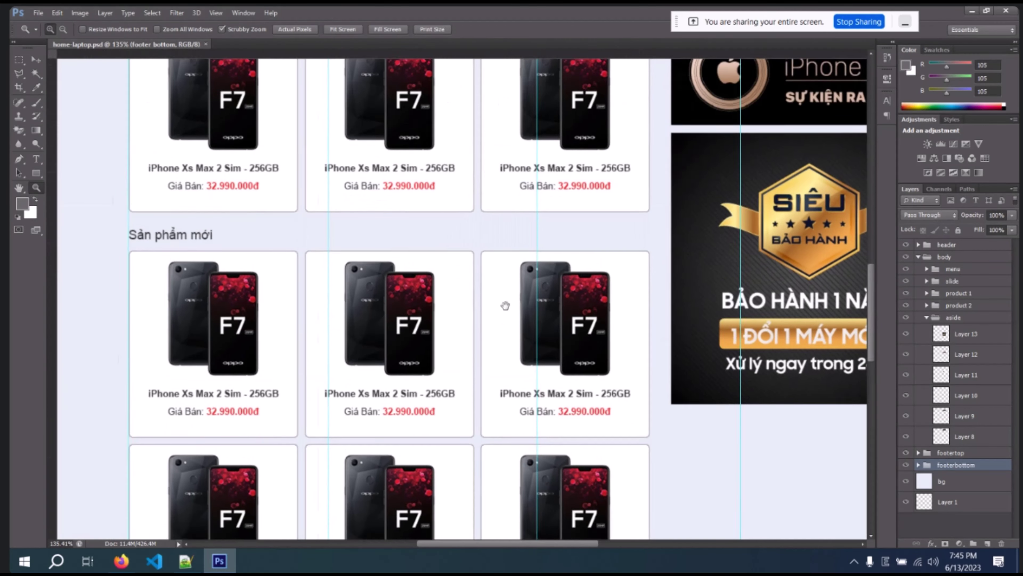
pyautogui.scroll(10, 505, 306)
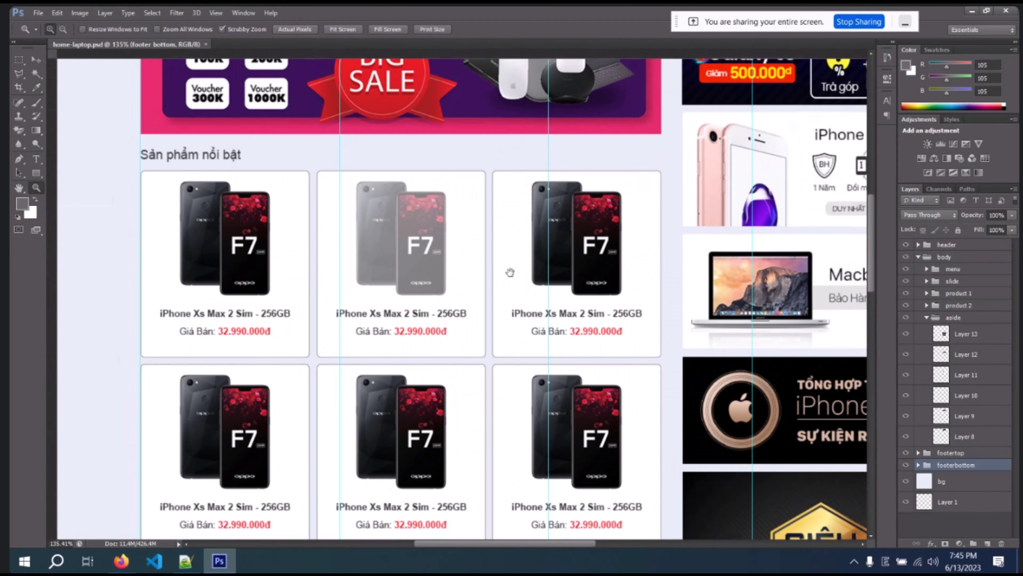
pyautogui.scroll(10, 510, 273)
pyautogui.hotkey('ctrl', 'r')
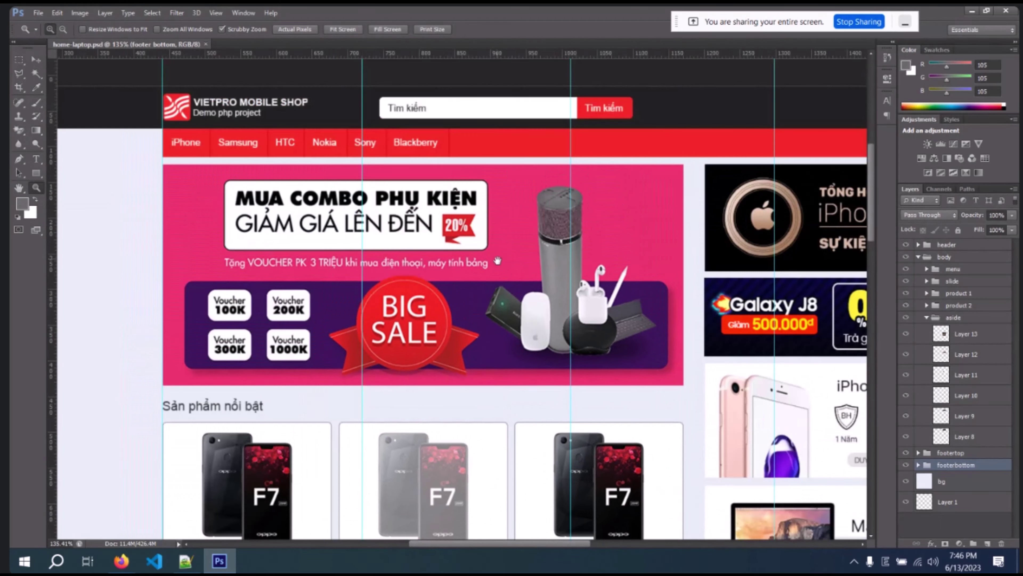
pyautogui.scroll(2, 498, 261)
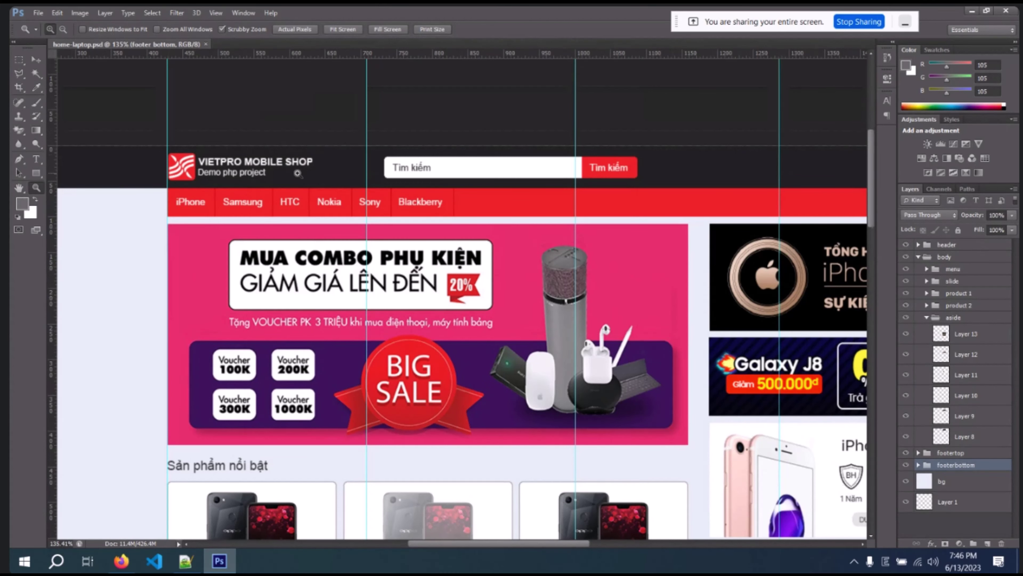
# - Enlarge the header logo to about 223% and activate the Rectangular Marquee tool
pyautogui.moveTo(301, 172); pyautogui.dragTo(325, 166)
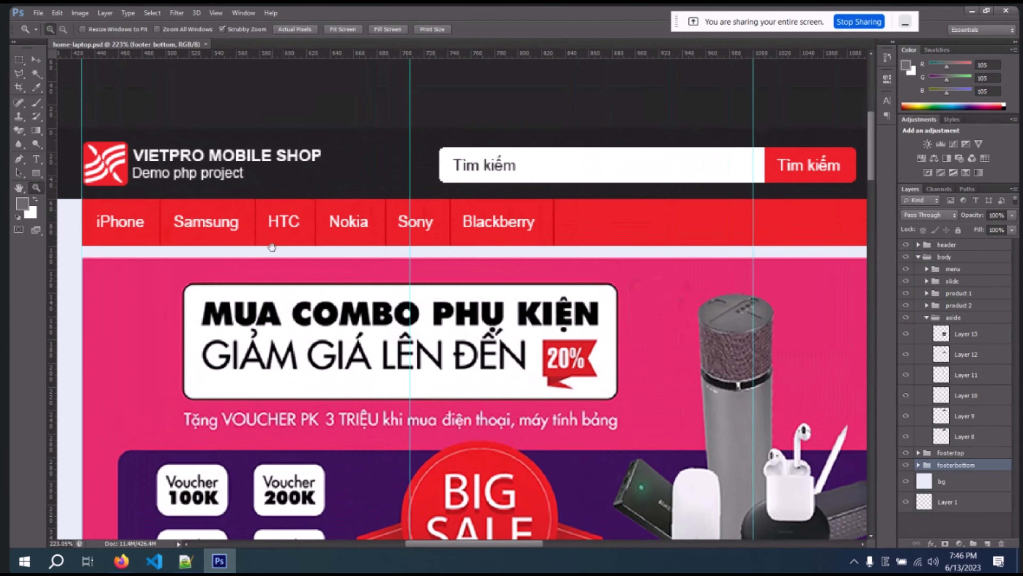
pyautogui.moveTo(272, 249); pyautogui.dragTo(431, 264)
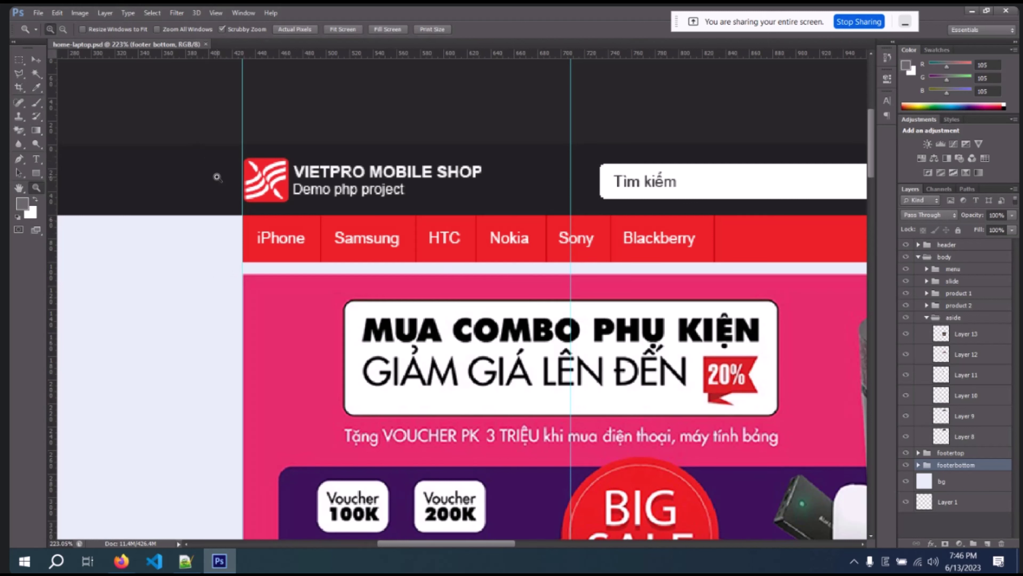
pyautogui.click(21, 61)
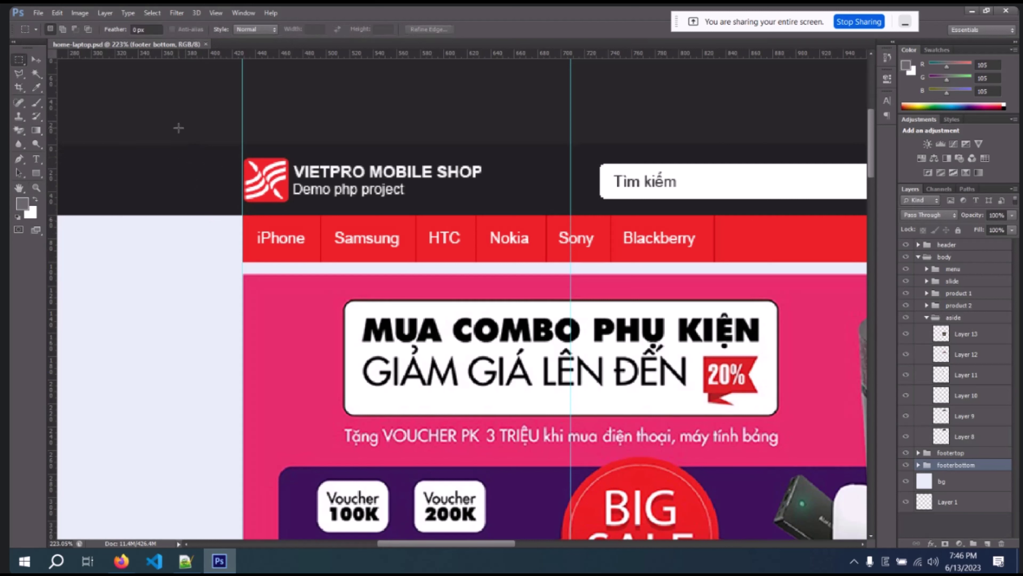
# - Try rectangular selections around the header logo, including one spanning the full height of the black header bar, and clear them
pyautogui.moveTo(217, 154); pyautogui.dragTo(557, 208)
pyautogui.click(214, 167)
pyautogui.moveTo(218, 149); pyautogui.dragTo(554, 208)
pyautogui.click(182, 167)
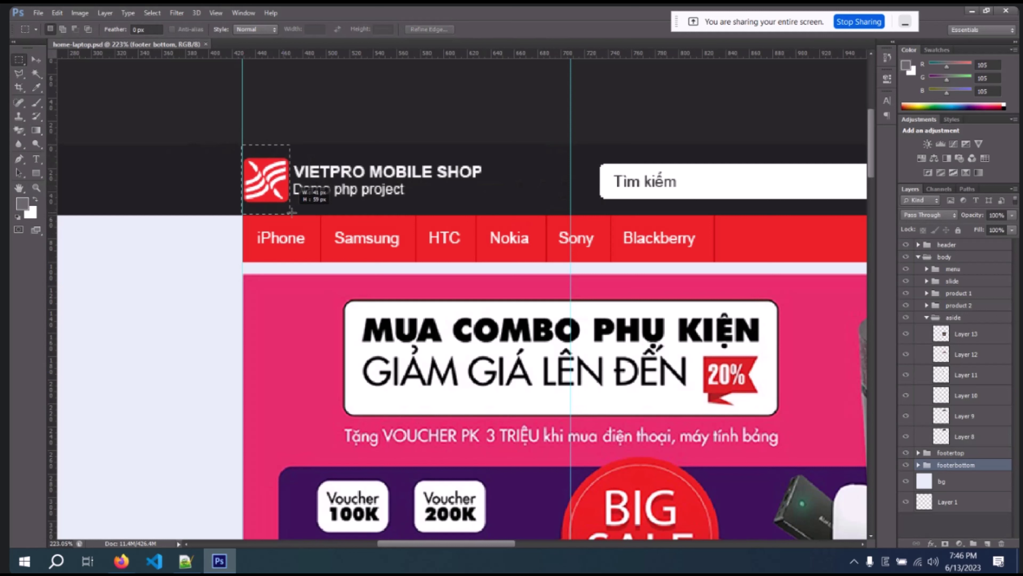
pyautogui.moveTo(456, 214); pyautogui.dragTo(485, 215)
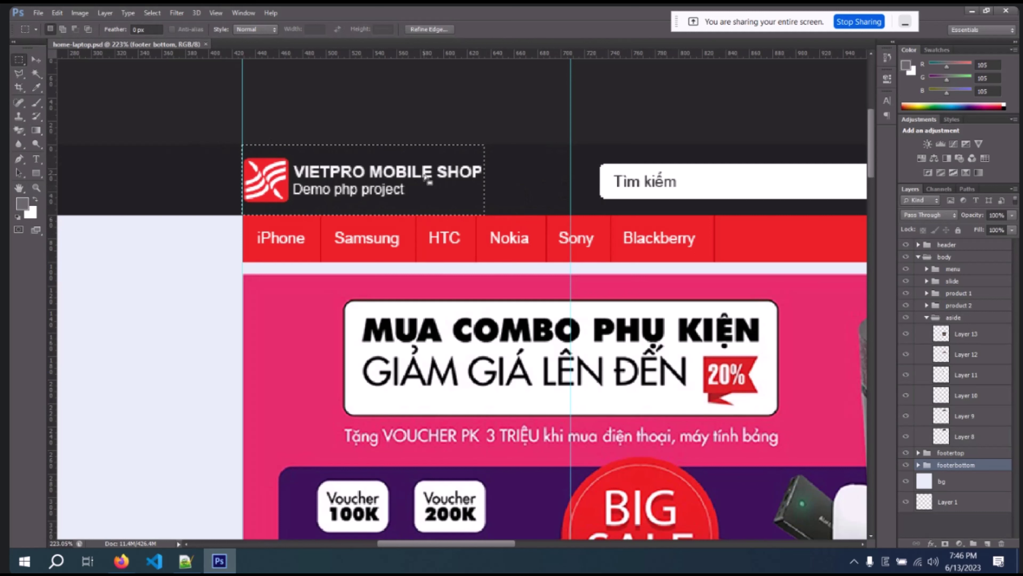
pyautogui.click(498, 194)
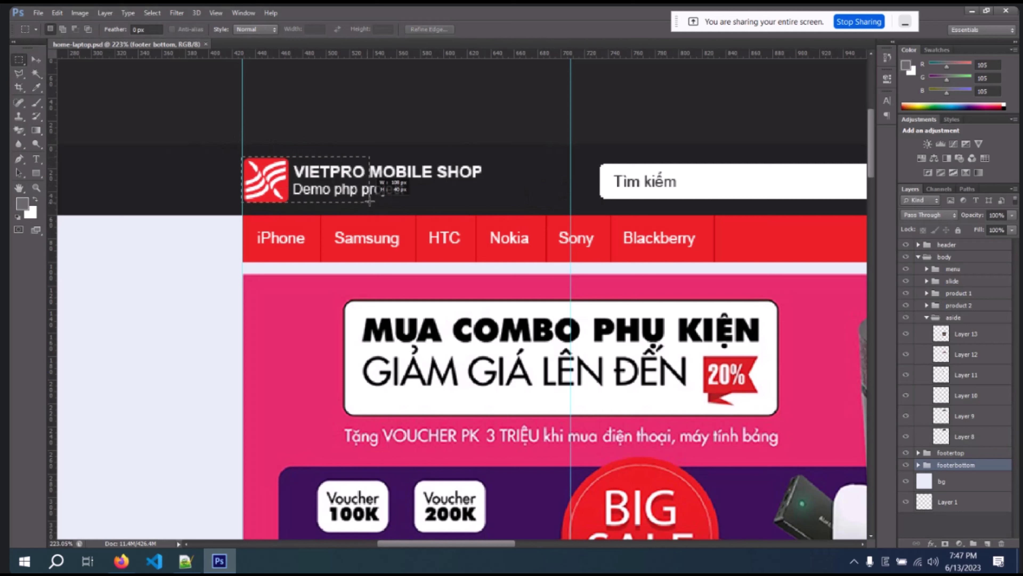
# - Select the header logo with its shop name and tagline, fitting the rectangular selection tightly to their outer edges
pyautogui.moveTo(472, 201); pyautogui.dragTo(481, 203)
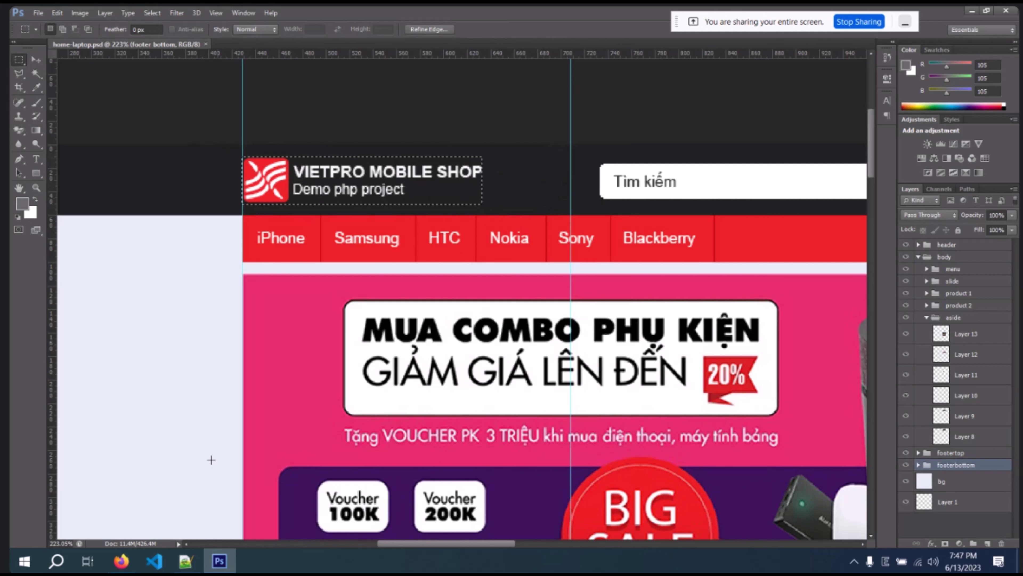
pyautogui.moveTo(467, 202); pyautogui.dragTo(545, 198)
pyautogui.click(280, 165)
pyautogui.moveTo(387, 214); pyautogui.dragTo(571, 215)
pyautogui.click(245, 159)
pyautogui.moveTo(439, 201); pyautogui.dragTo(482, 203)
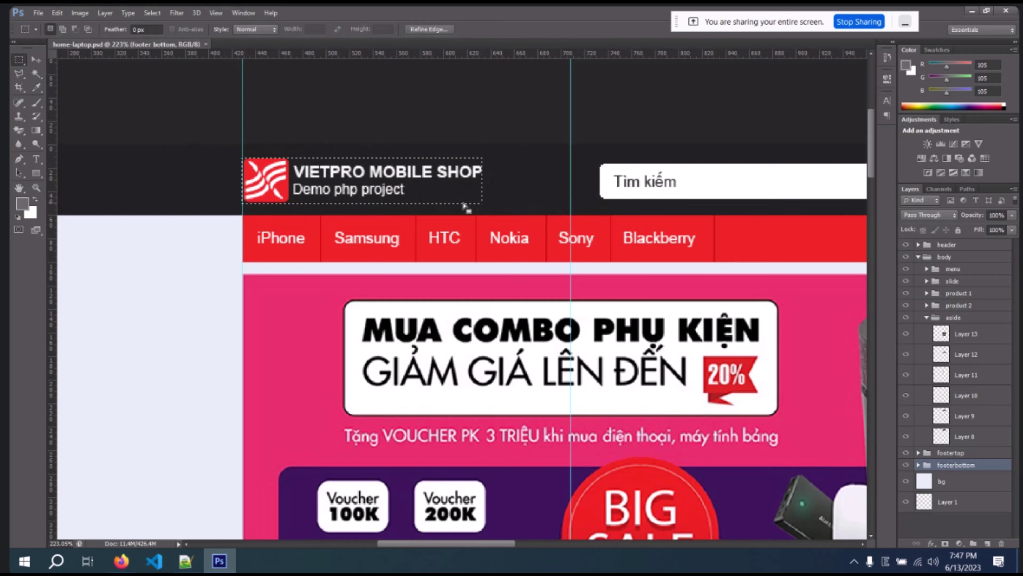
# - Clear the logo selection, switch to the Google Meet call in Firefox and read the participants' replies in the chat
pyautogui.hotkey('ctrl', 'd')
pyautogui.moveTo(121, 561)
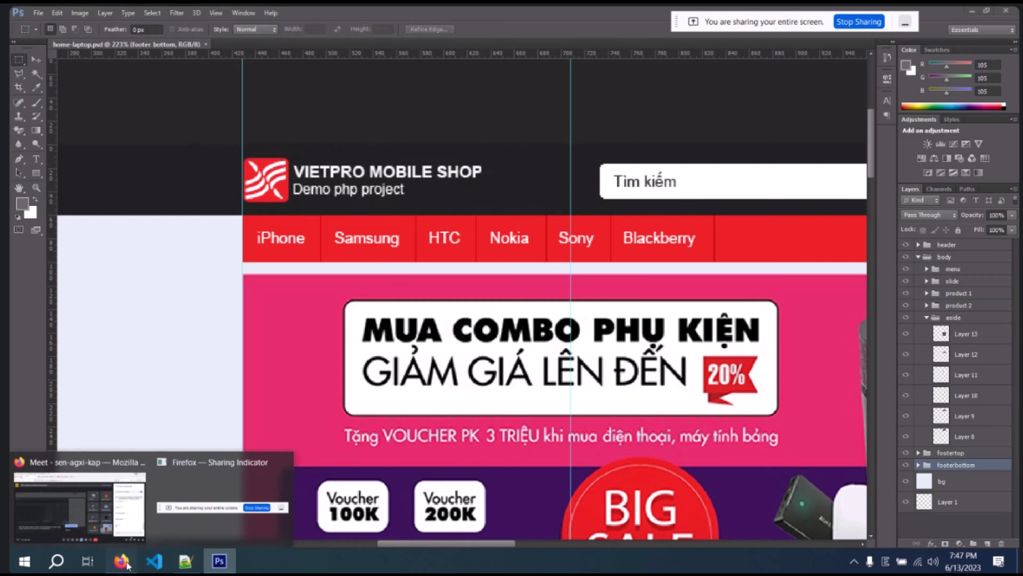
pyautogui.click(79, 492)
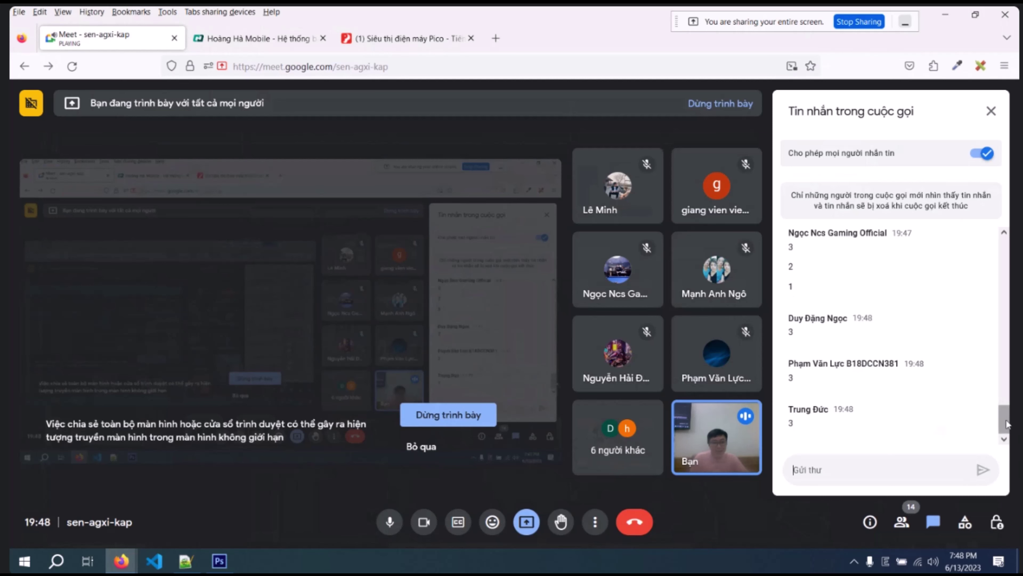
pyautogui.scroll(1, 1005, 419)
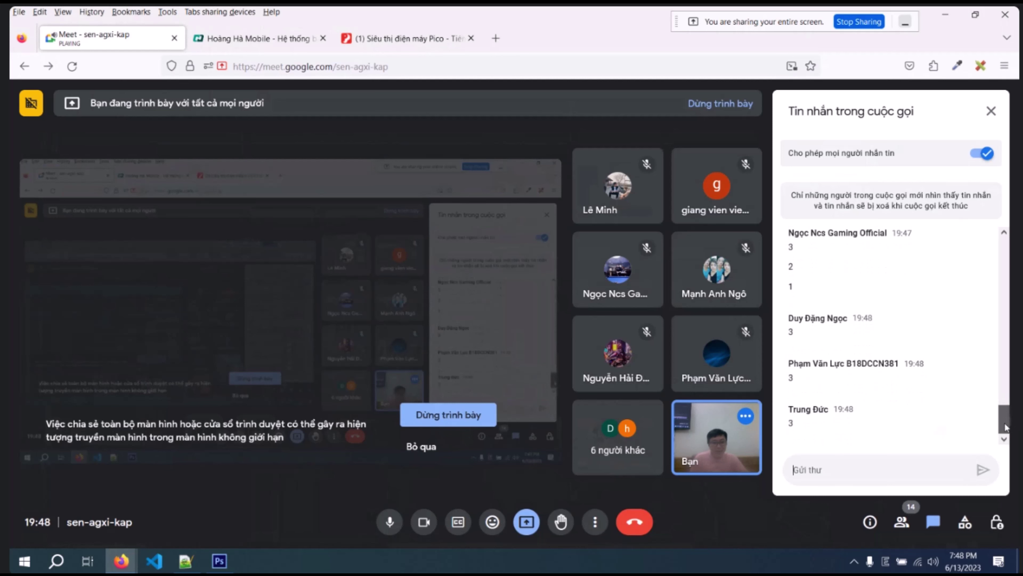
pyautogui.scroll(1, 1005, 419)
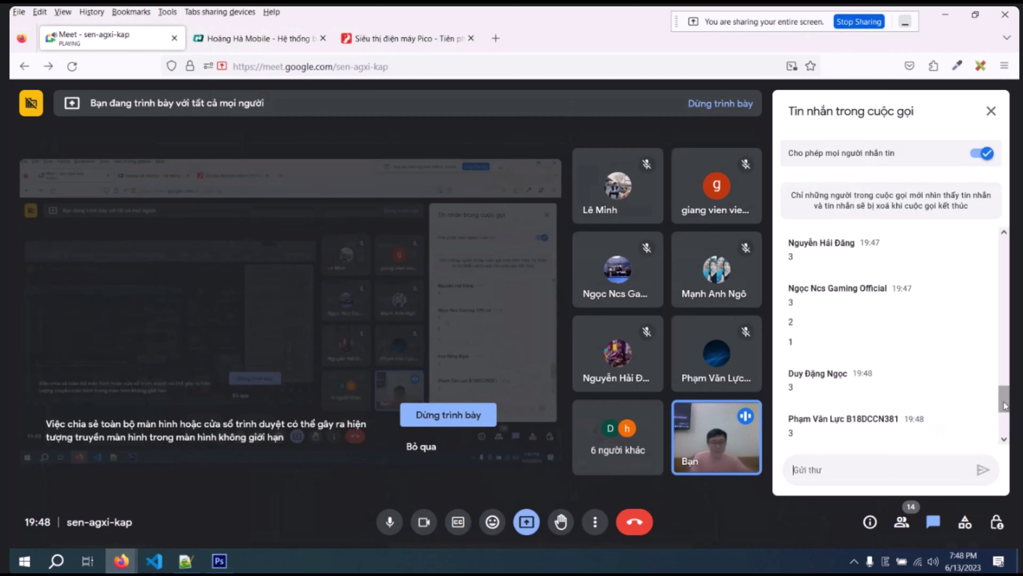
pyautogui.moveTo(1004, 405); pyautogui.dragTo(1009, 434)
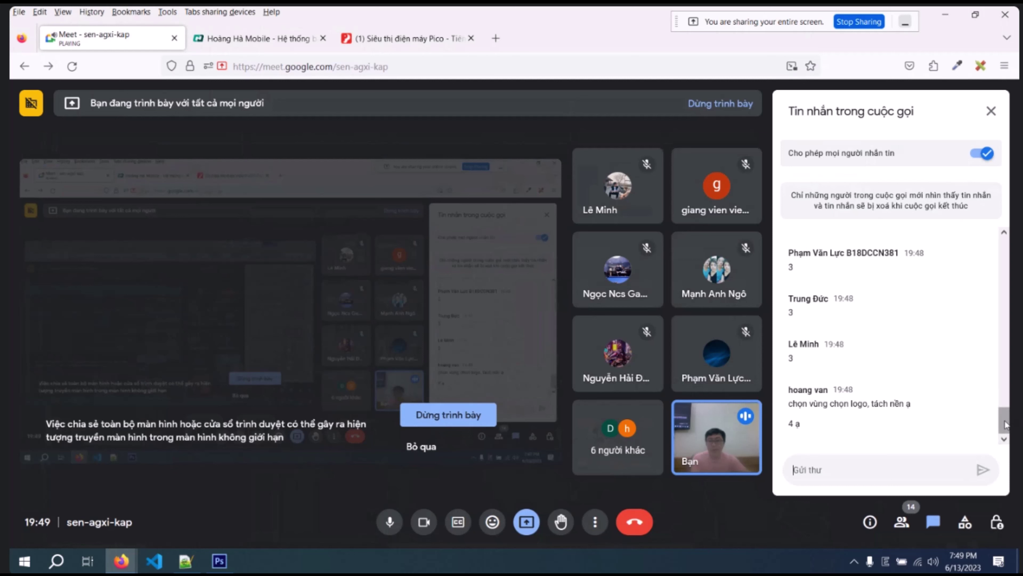
pyautogui.moveTo(1004, 425); pyautogui.dragTo(994, 461)
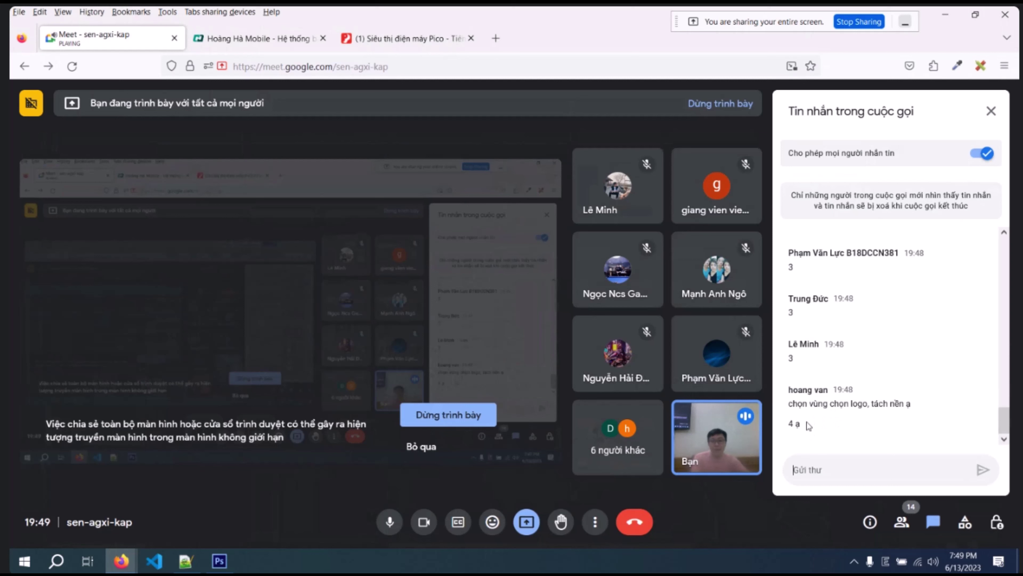
# - Highlight the newest chat reply about selecting the logo and removing its background, and return to Photoshop
pyautogui.moveTo(806, 423); pyautogui.dragTo(783, 410)
pyautogui.click(827, 418)
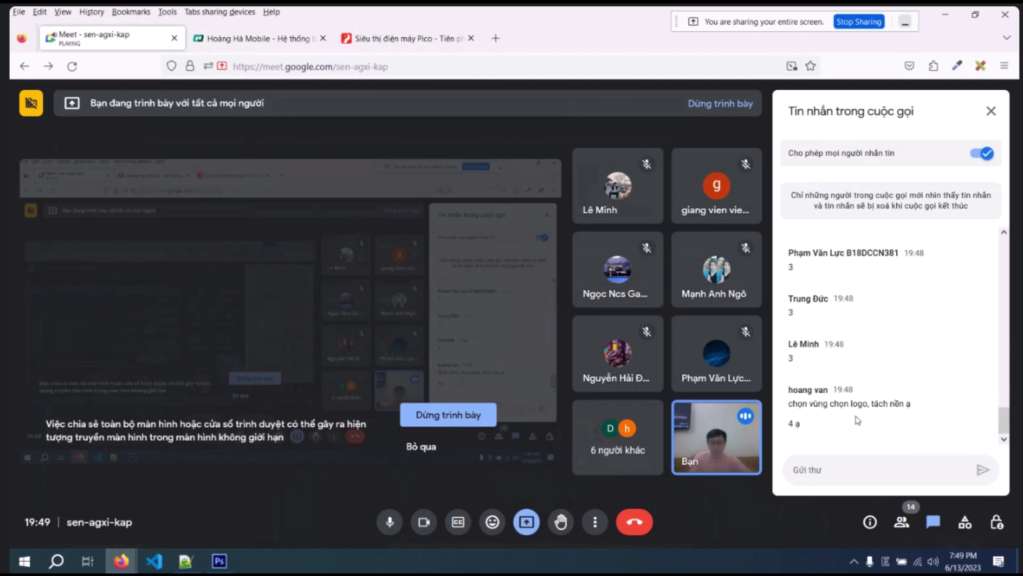
pyautogui.moveTo(858, 421); pyautogui.dragTo(789, 411)
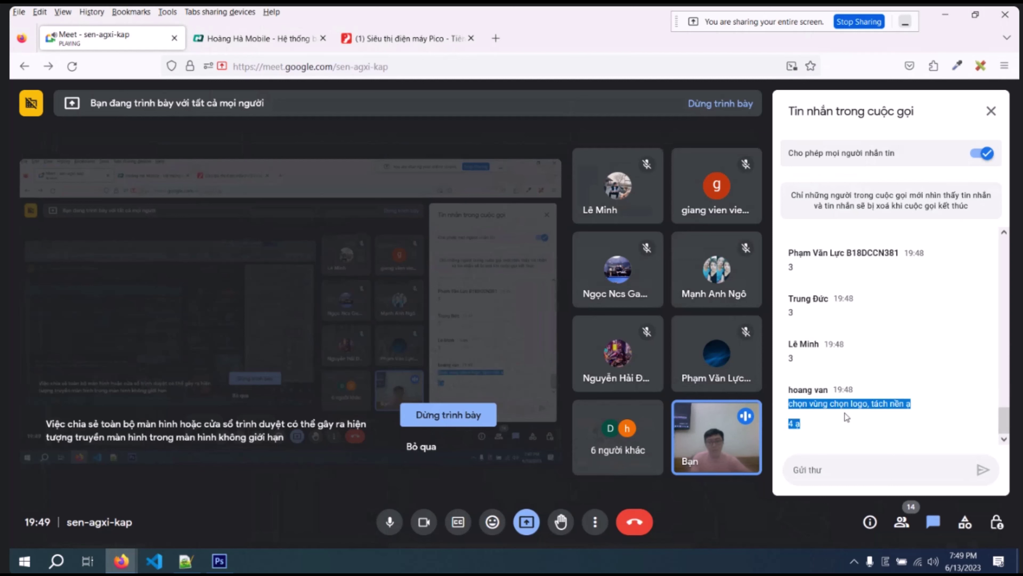
pyautogui.click(836, 400)
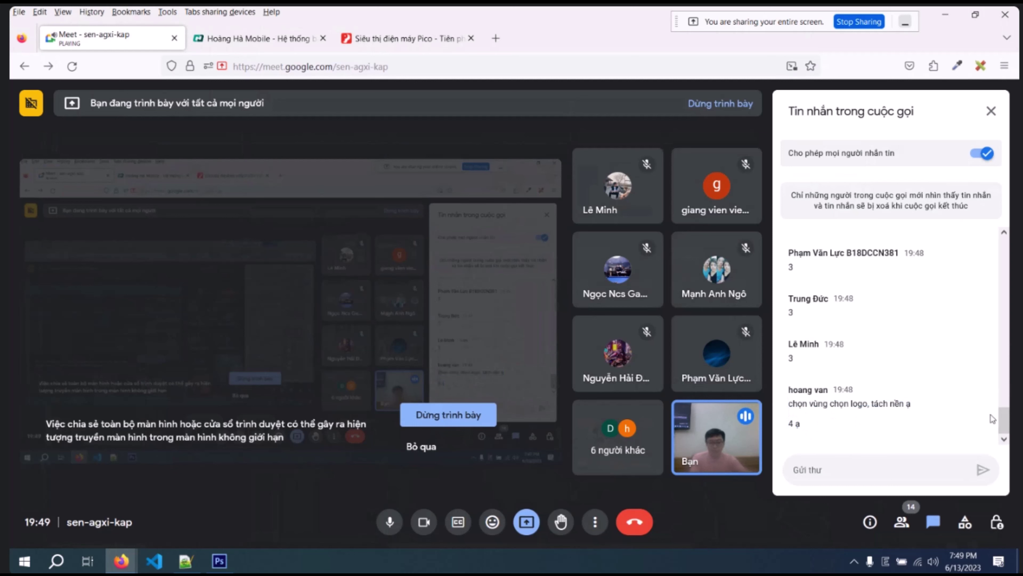
pyautogui.hotkey('ctrl', 'a')
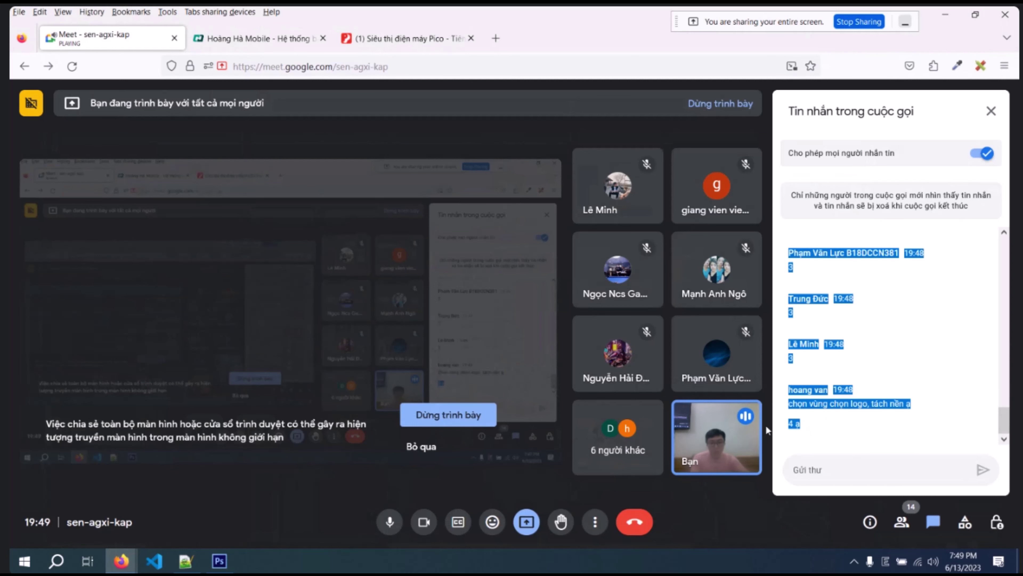
pyautogui.click(848, 435)
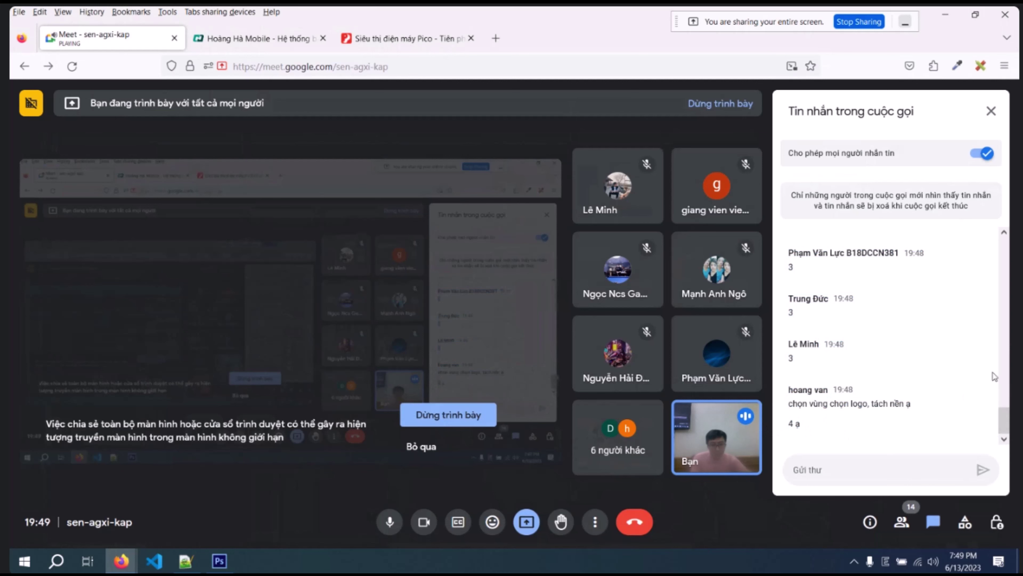
pyautogui.moveTo(1005, 421)
pyautogui.mouseDown()
pyautogui.moveTo(1006, 361)
pyautogui.moveTo(1006, 430)
pyautogui.mouseUp()
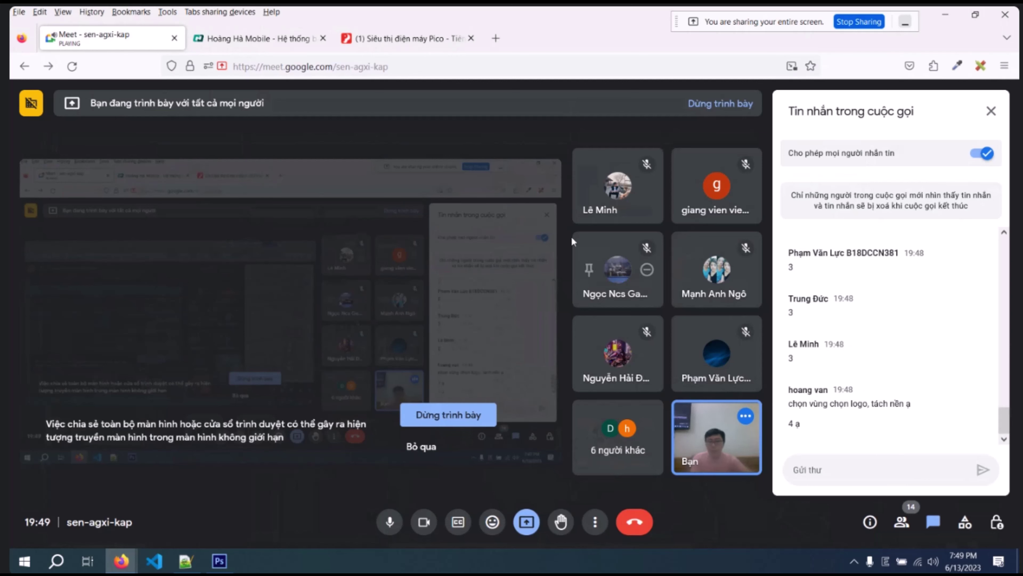
pyautogui.click(290, 49)
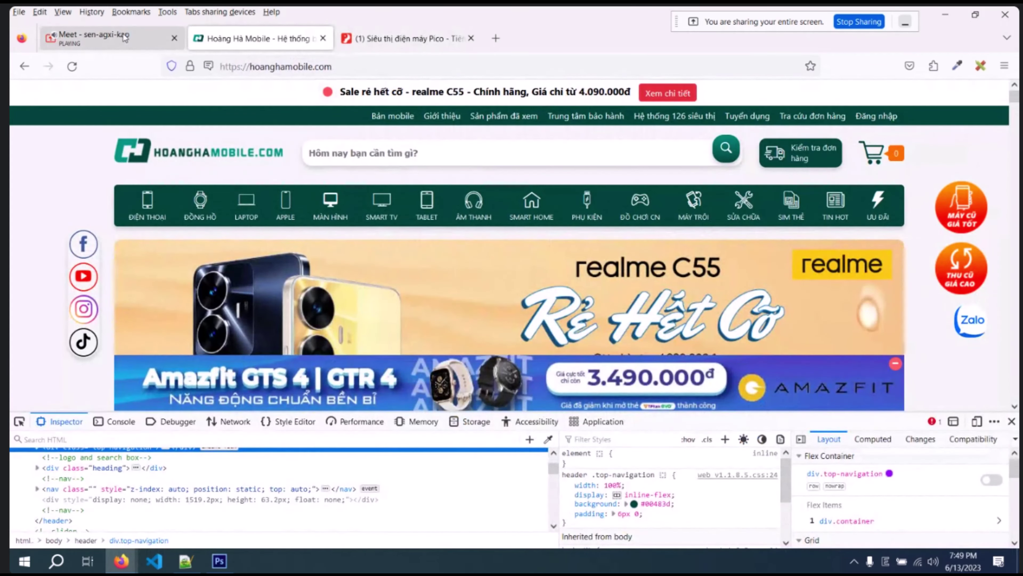
pyautogui.click(100, 39)
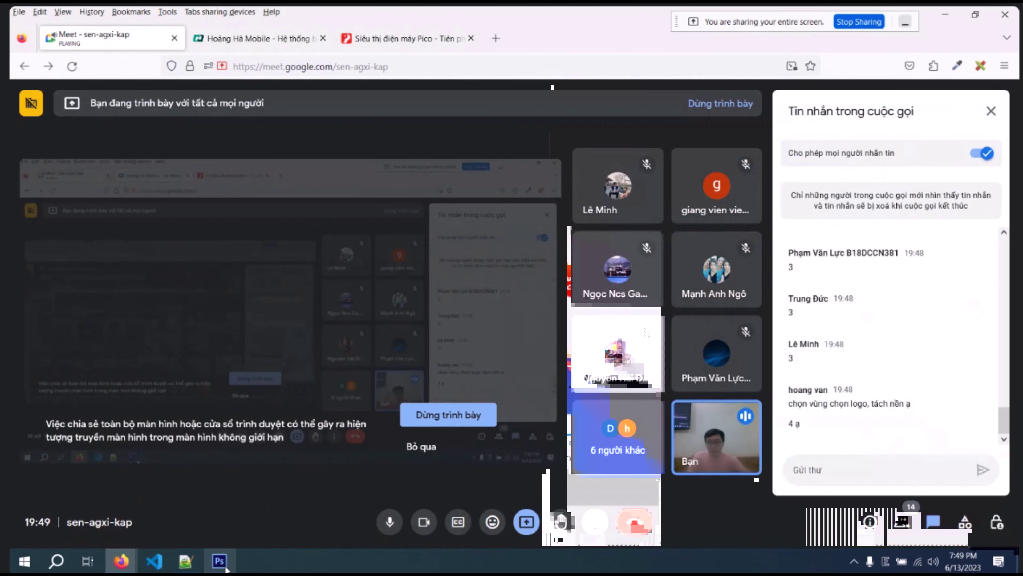
pyautogui.click(219, 561)
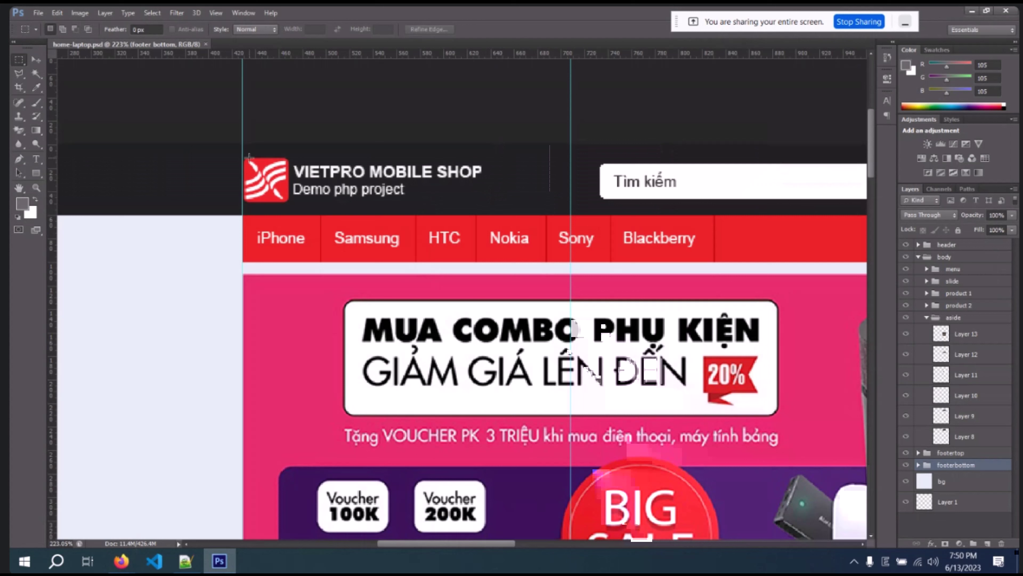
# - Try a tight and a looser rectangular selection around the header logo, the looser one about 248 × 47 px, and clear them
pyautogui.moveTo(242, 157); pyautogui.dragTo(480, 201)
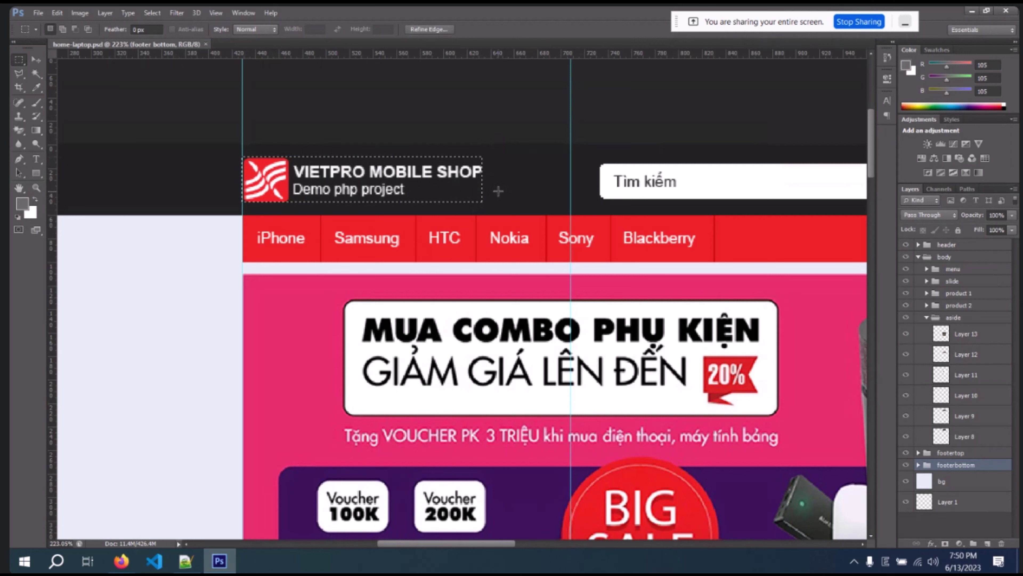
pyautogui.click(256, 156)
pyautogui.moveTo(206, 153); pyautogui.dragTo(496, 206)
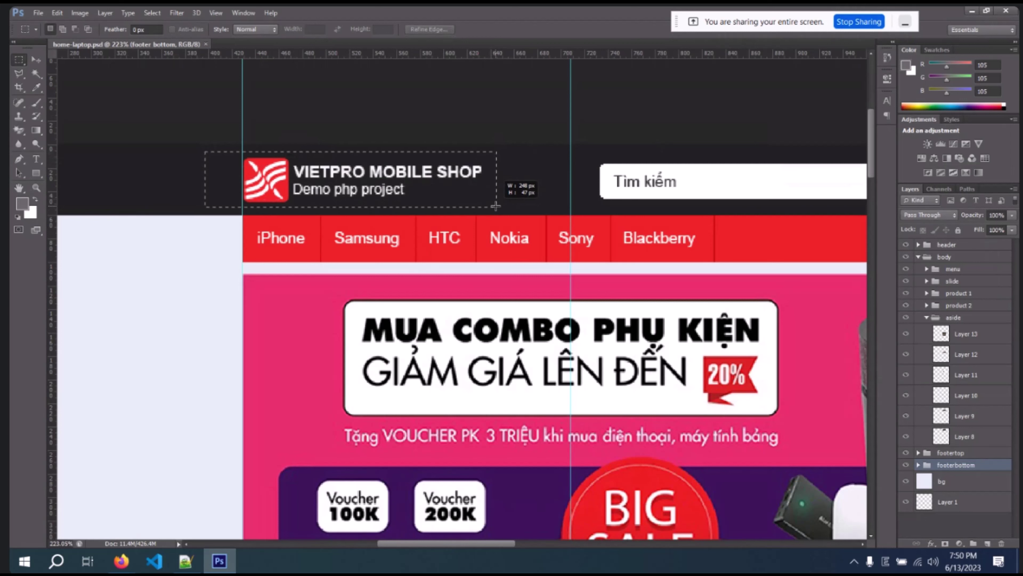
pyautogui.moveTo(495, 206); pyautogui.dragTo(495, 206)
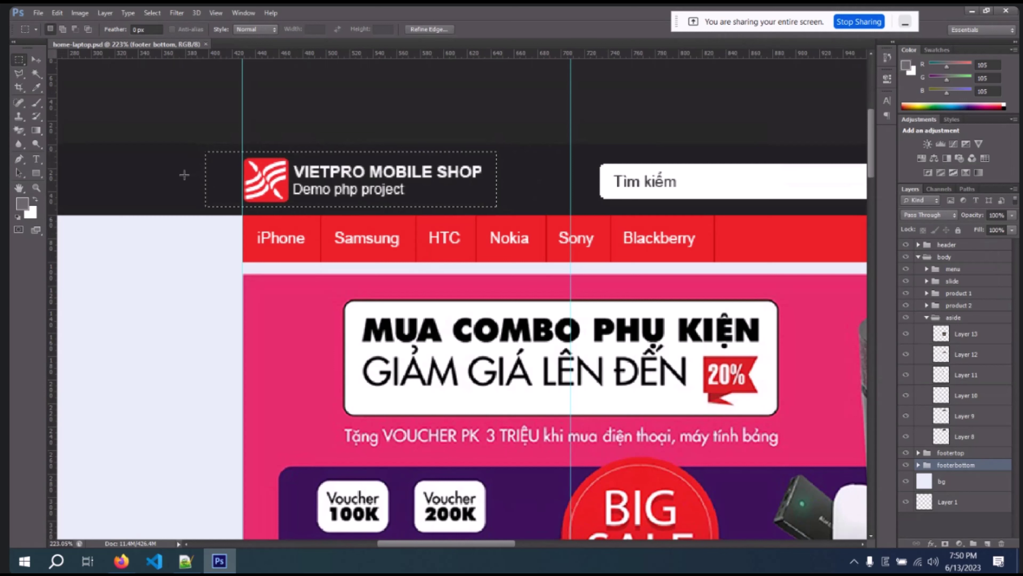
pyautogui.click(163, 161)
pyautogui.moveTo(372, 208); pyautogui.dragTo(482, 214)
pyautogui.hotkey('ctrl', 'd')
# - Try oversized rectangular selections starting at the logo and reaching into the red menu bar and the empty header area, clearing each one
pyautogui.moveTo(244, 142); pyautogui.dragTo(572, 249)
pyautogui.click(569, 248)
pyautogui.moveTo(241, 143); pyautogui.dragTo(500, 235)
pyautogui.click(201, 160)
pyautogui.moveTo(242, 152); pyautogui.dragTo(501, 203)
pyautogui.click(441, 155)
pyautogui.moveTo(243, 158); pyautogui.dragTo(605, 243)
pyautogui.click(249, 156)
pyautogui.click(240, 171)
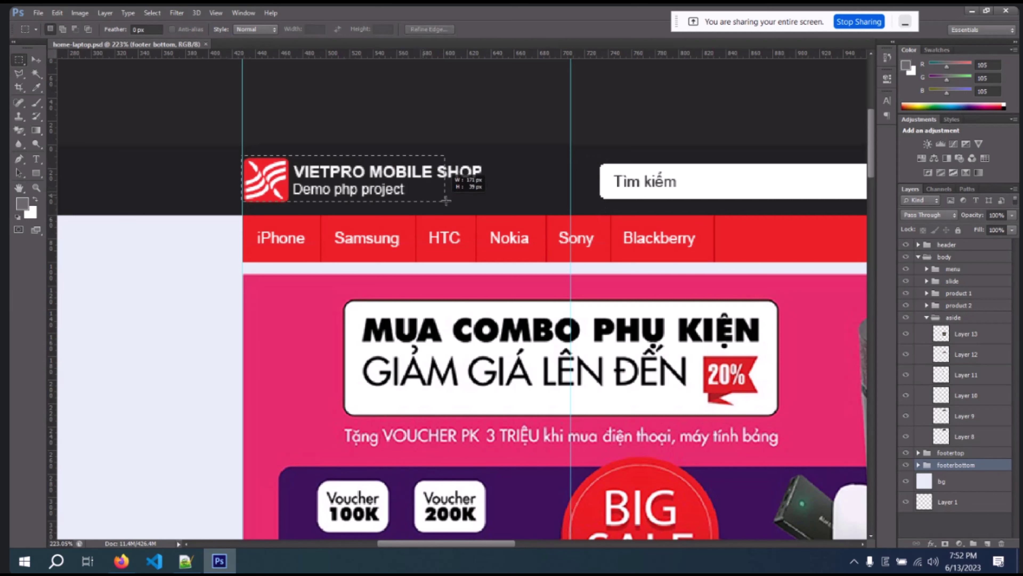
# - Practise rectangular selections fitted tightly around the logo icon, shop name and tagline, clearing each attempt
pyautogui.moveTo(446, 200); pyautogui.dragTo(484, 200)
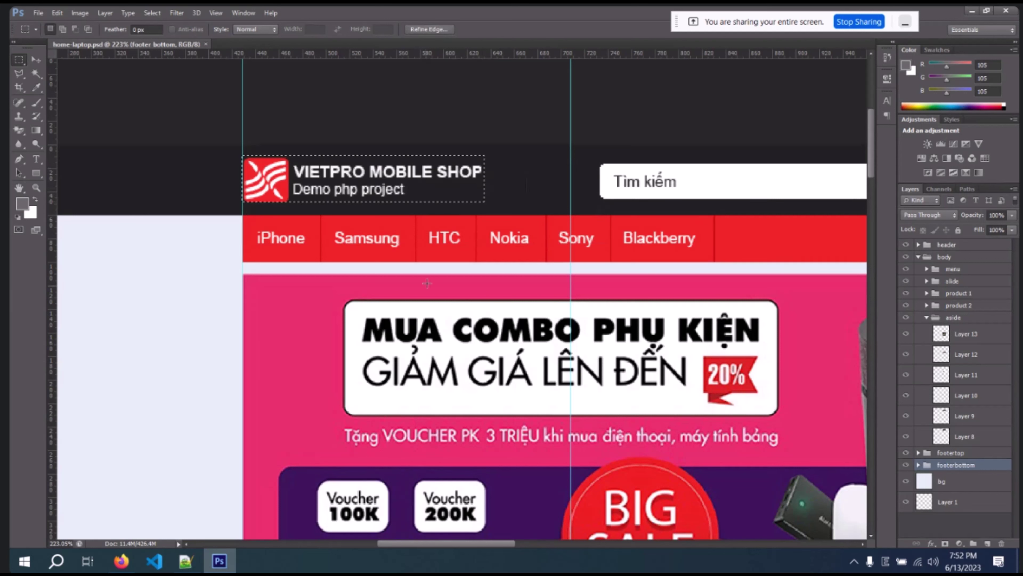
pyautogui.click(334, 166)
pyautogui.moveTo(269, 167); pyautogui.dragTo(481, 204)
pyautogui.click(499, 199)
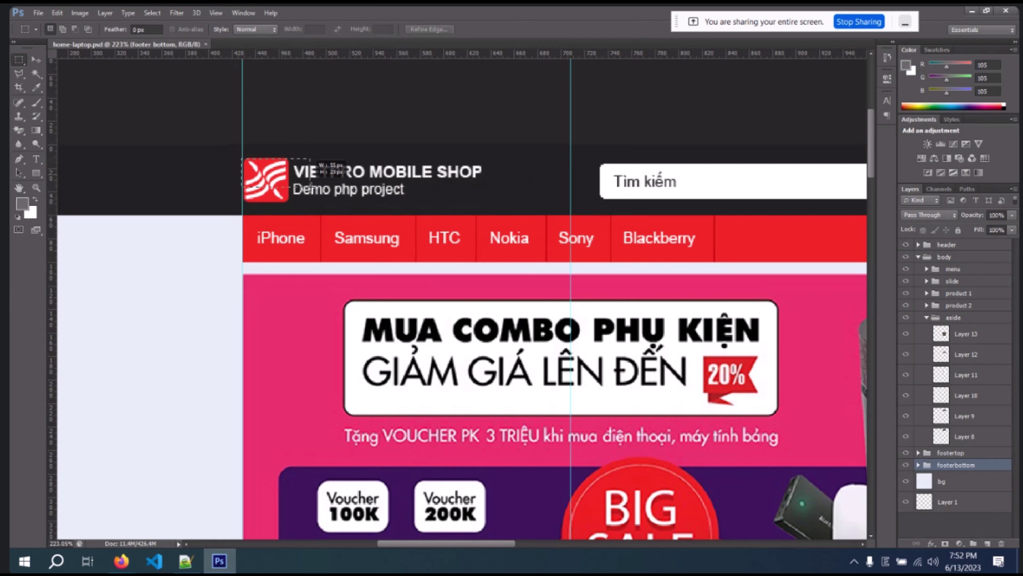
pyautogui.moveTo(310, 184); pyautogui.dragTo(481, 201)
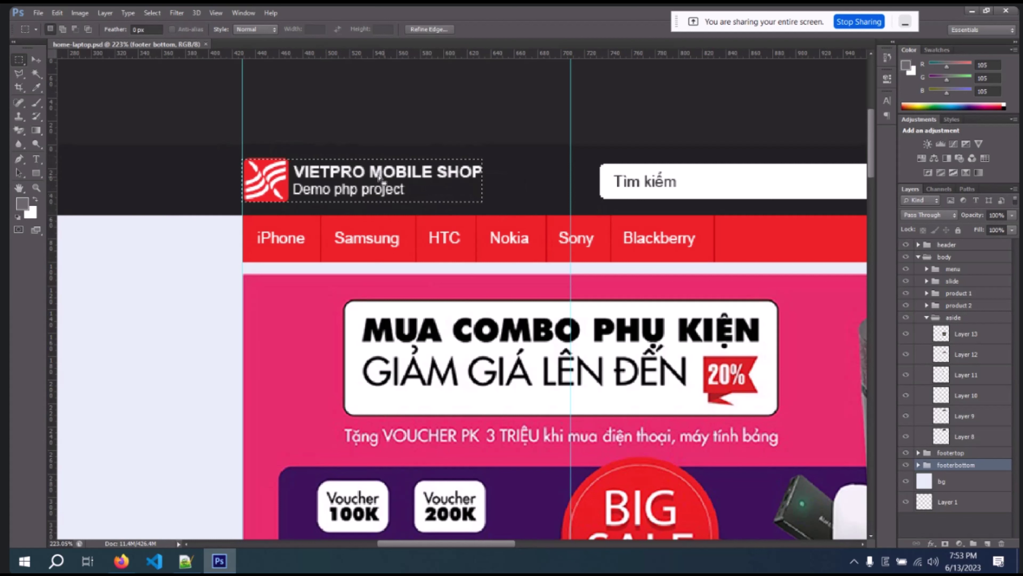
pyautogui.click(277, 151)
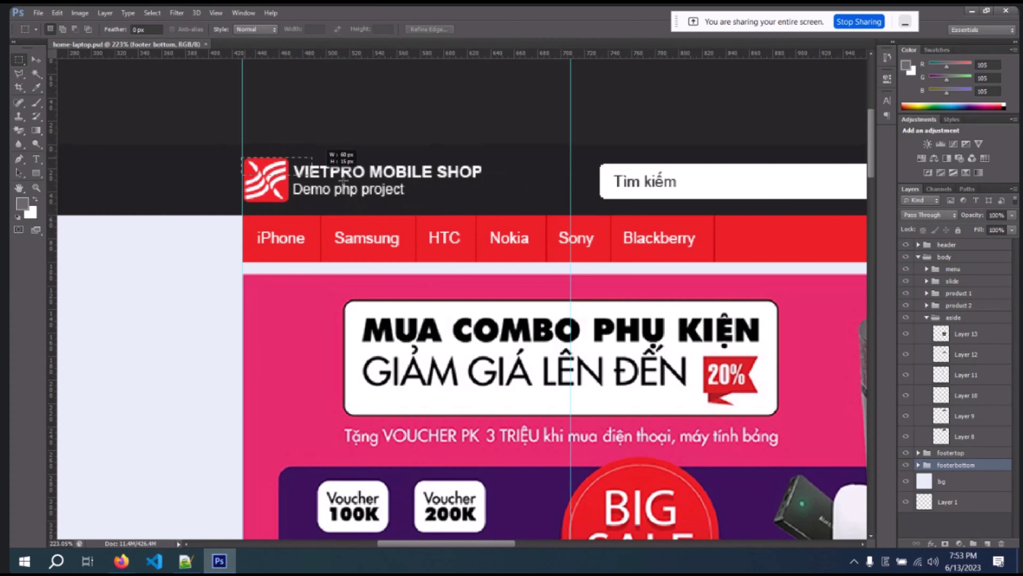
pyautogui.moveTo(313, 175); pyautogui.dragTo(476, 204)
pyautogui.click(505, 199)
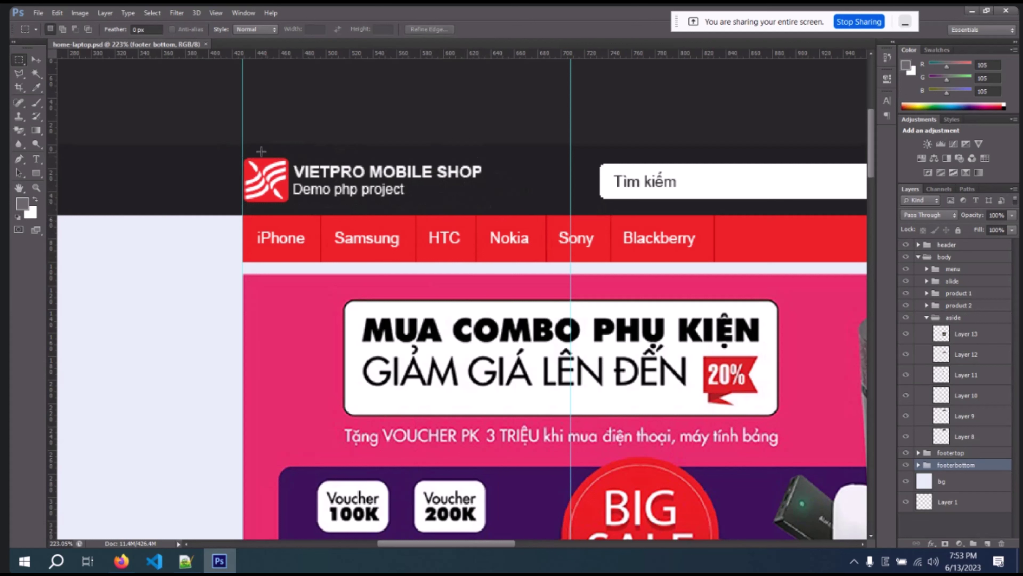
pyautogui.moveTo(243, 156); pyautogui.dragTo(482, 204)
pyautogui.click(509, 197)
# - Try rectangular selections of the wide black header bar and of the logo alone, and clear them
pyautogui.moveTo(72, 144); pyautogui.dragTo(787, 214)
pyautogui.click(250, 213)
pyautogui.moveTo(243, 158); pyautogui.dragTo(486, 205)
pyautogui.moveTo(77, 141); pyautogui.dragTo(766, 214)
pyautogui.hotkey('ctrl', 'd')
pyautogui.moveTo(250, 156); pyautogui.dragTo(506, 200)
pyautogui.click(151, 166)
# - Toggle the visibility of the header group repeatedly to compare the page with and without it, leaving the group shown
pyautogui.click(906, 245)
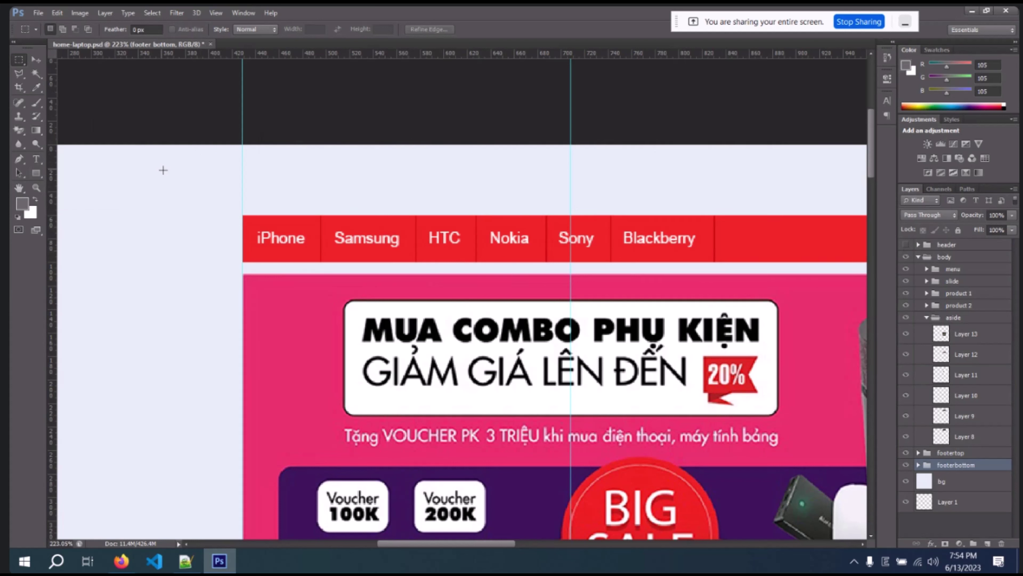
pyautogui.click(906, 245)
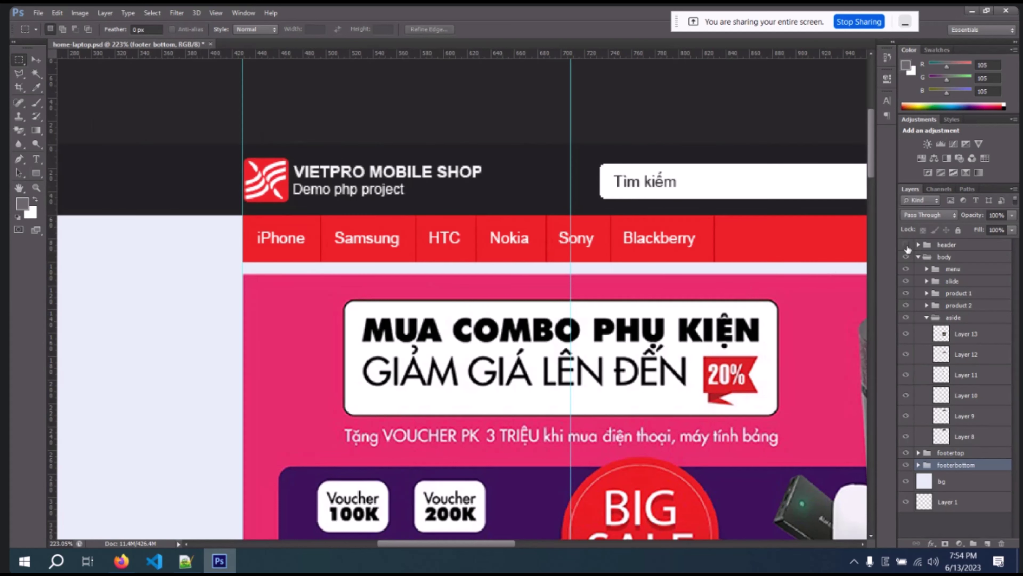
pyautogui.click(906, 245)
pyautogui.click(906, 245)
pyautogui.click(906, 245)
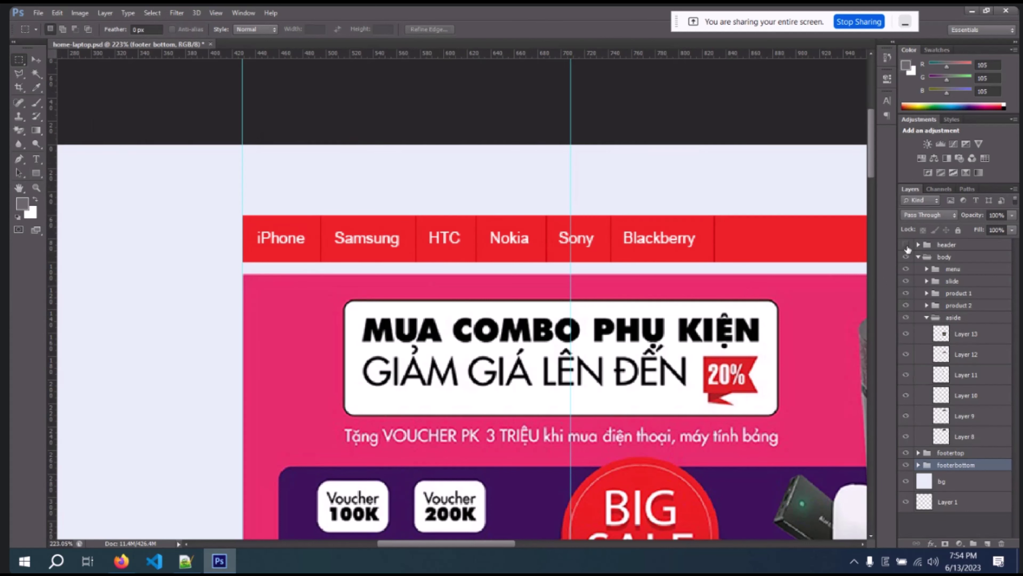
pyautogui.click(906, 245)
pyautogui.click(906, 245)
pyautogui.click(906, 246)
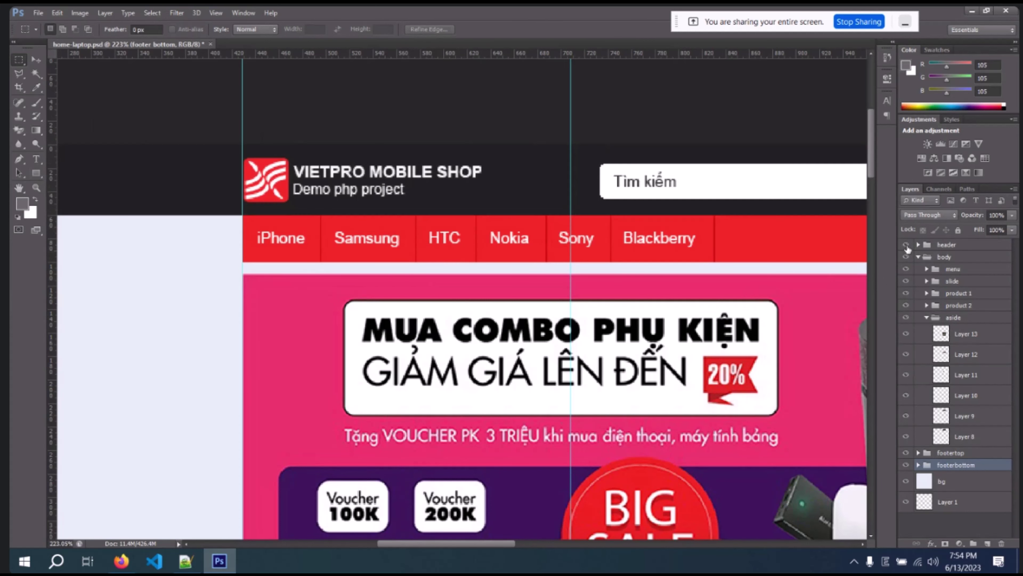
pyautogui.click(906, 245)
pyautogui.click(906, 246)
pyautogui.click(906, 245)
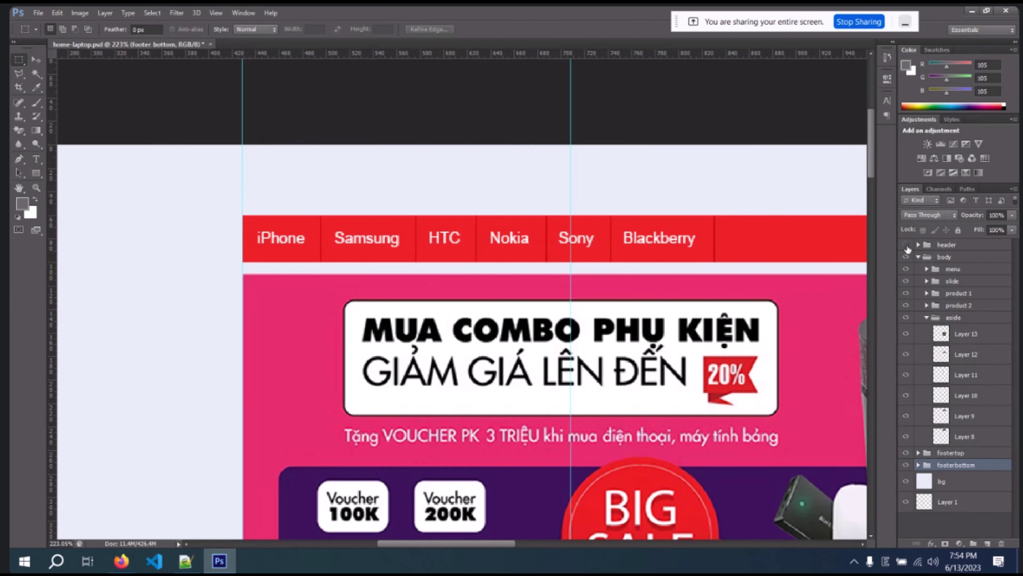
pyautogui.click(906, 245)
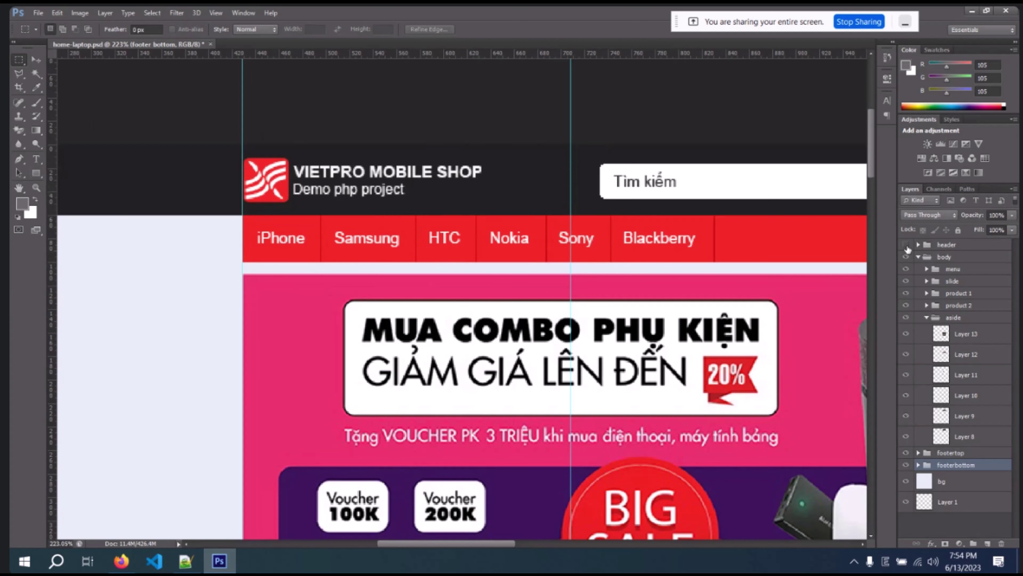
pyautogui.click(905, 245)
pyautogui.click(906, 245)
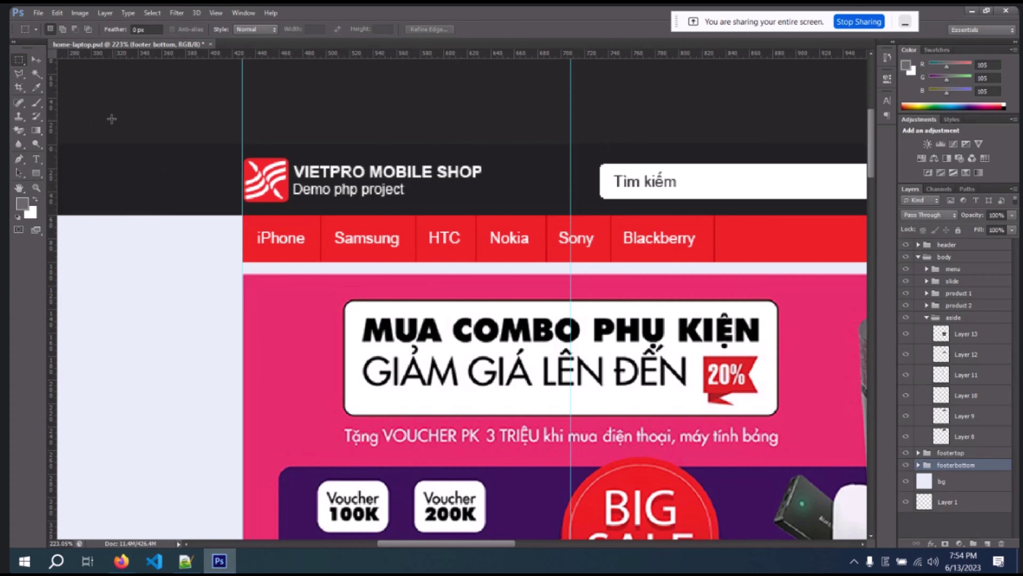
# - Pick the header's black bg layer with the Move tool and hide it, and select the page's light bg layer behind it
pyautogui.click(36, 60)
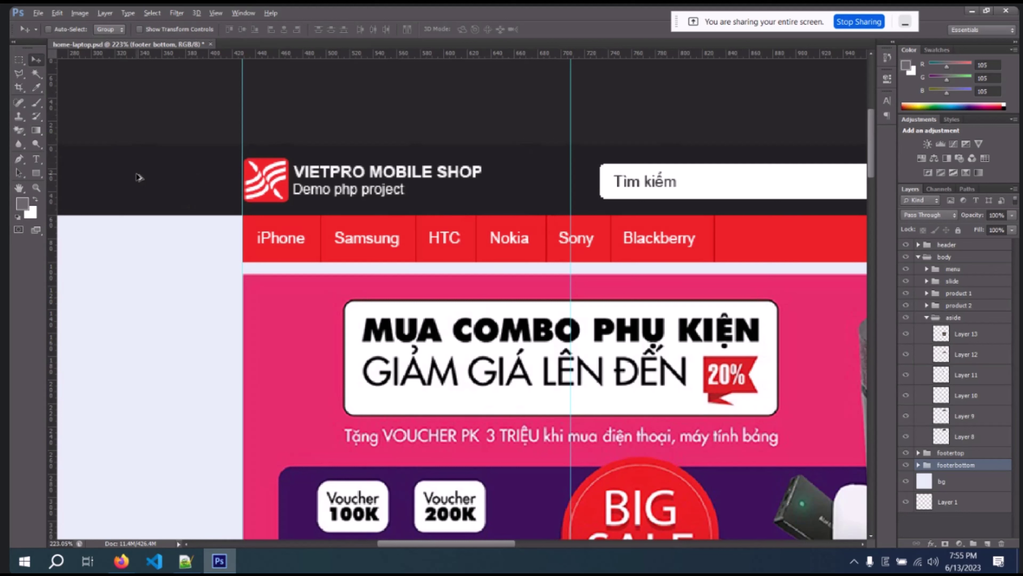
pyautogui.keyDown('ctrl'); pyautogui.click(139, 177); pyautogui.keyUp('ctrl')
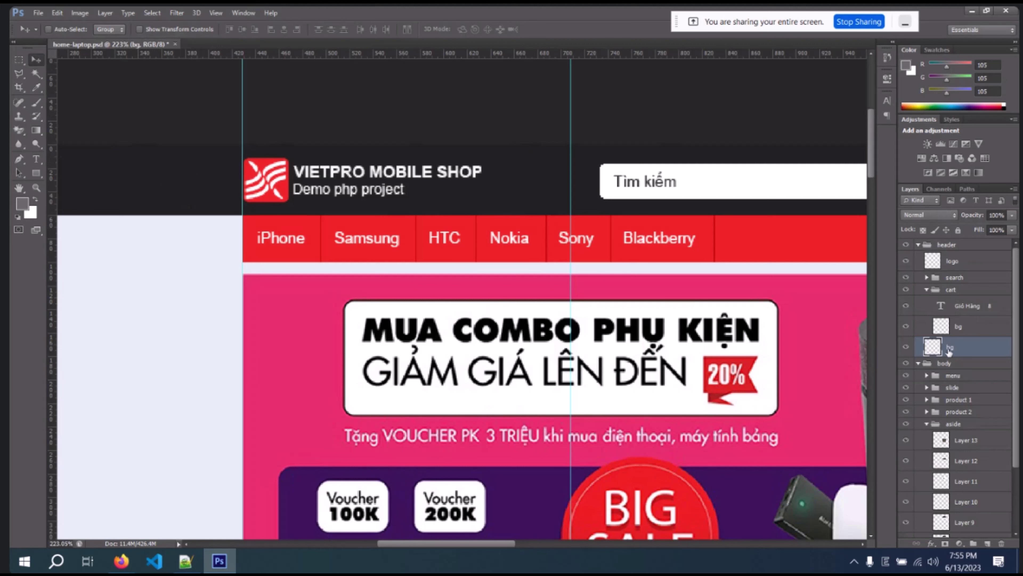
pyautogui.click(906, 348)
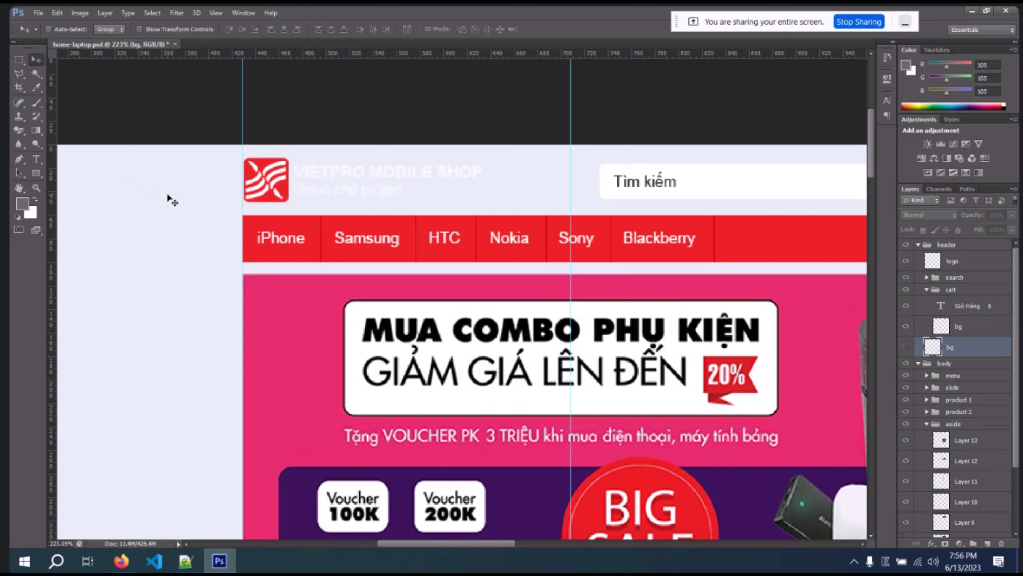
pyautogui.keyDown('ctrl'); pyautogui.click(148, 213); pyautogui.keyUp('ctrl')
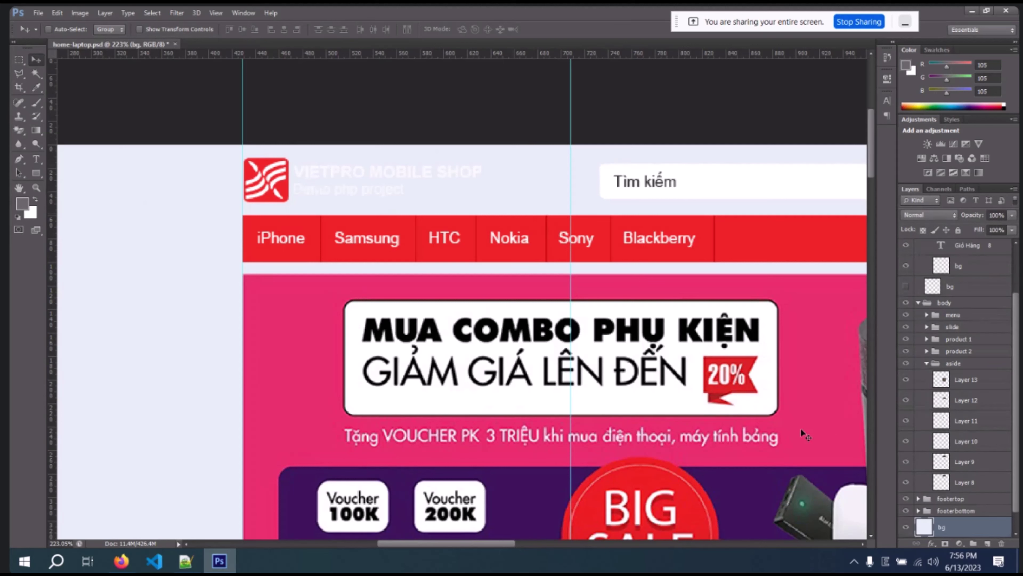
# - Hide the page's light bg layer so the header logo sits on transparency
pyautogui.click(907, 527)
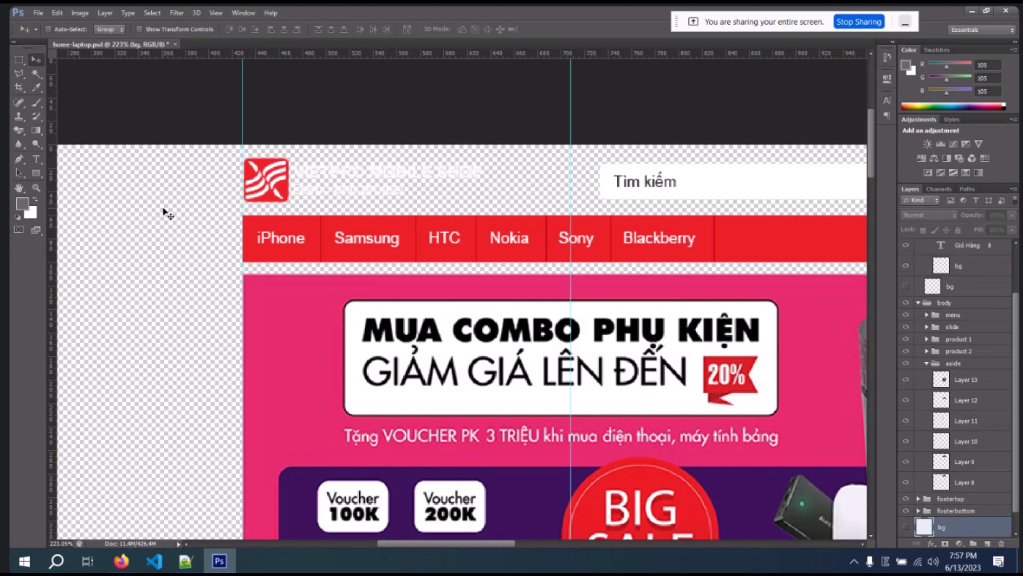
pyautogui.press('z')
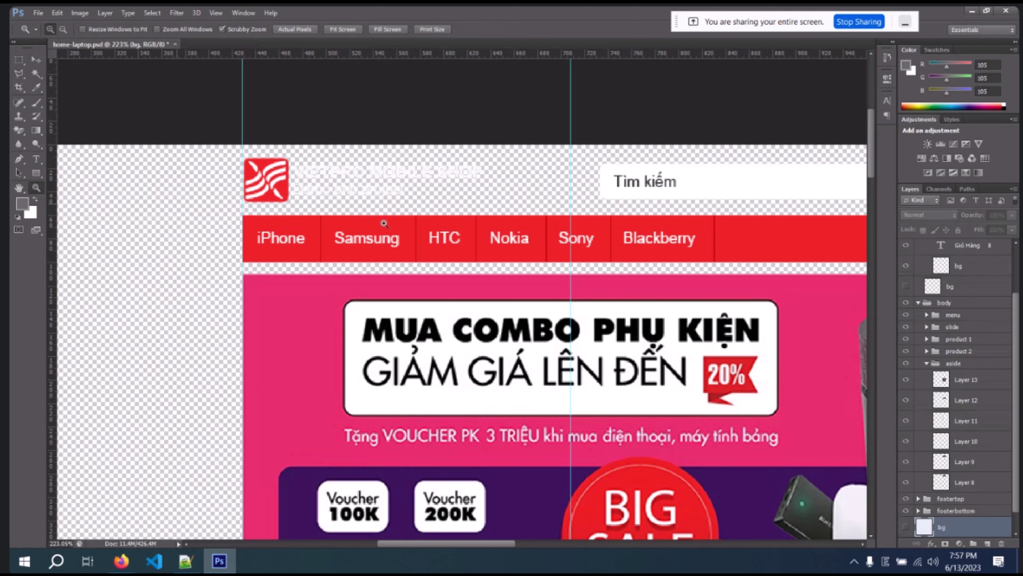
pyautogui.moveTo(396, 200); pyautogui.dragTo(422, 200)
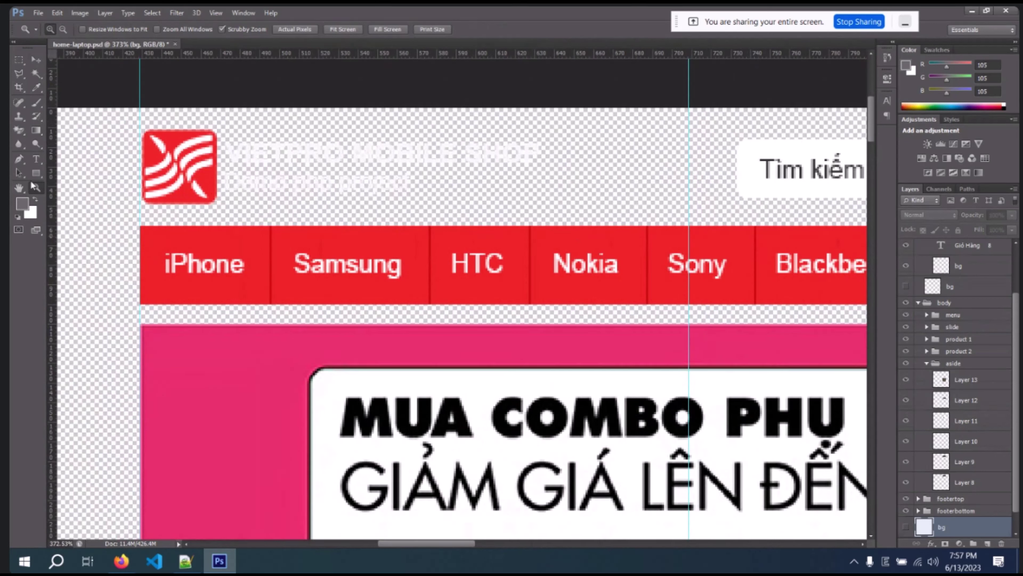
# - Restore the last rectangular selection over the header area and clear it again
pyautogui.keyDown('ctrl'); pyautogui.click(399, 154); pyautogui.keyUp('ctrl')
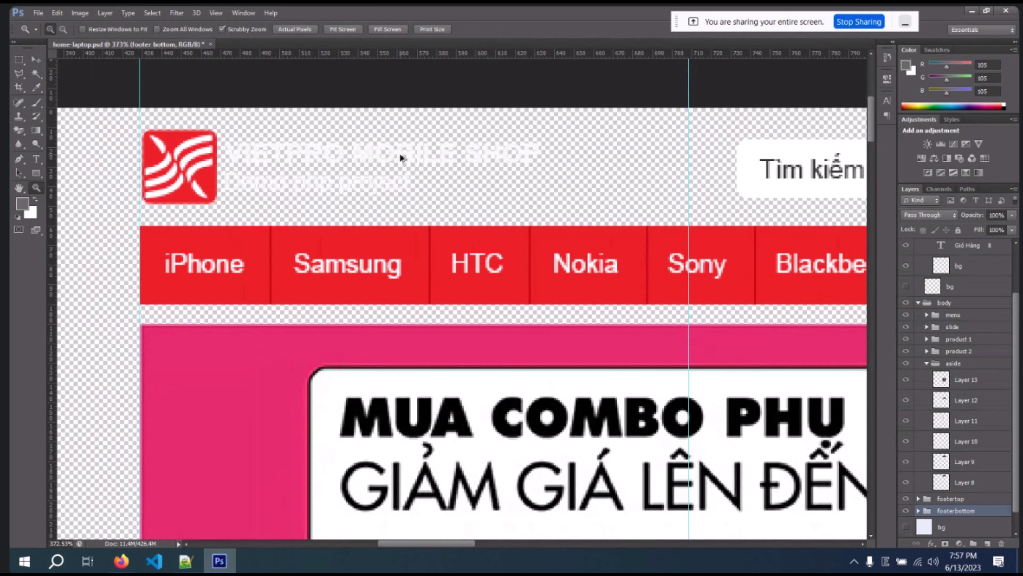
pyautogui.keyDown('ctrl'); pyautogui.click(383, 171); pyautogui.keyUp('ctrl')
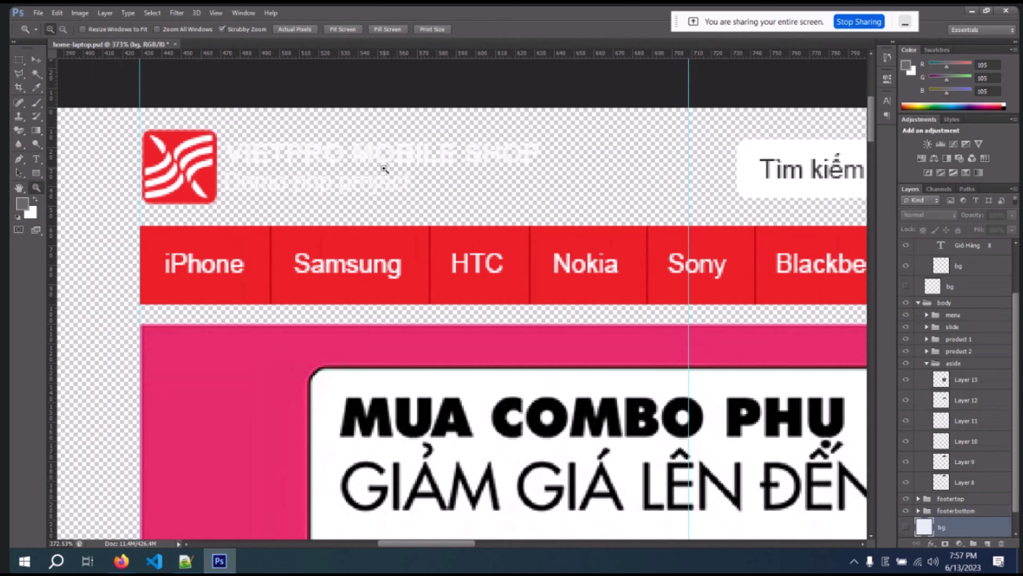
pyautogui.keyDown('ctrl'); pyautogui.click(384, 169); pyautogui.keyUp('ctrl')
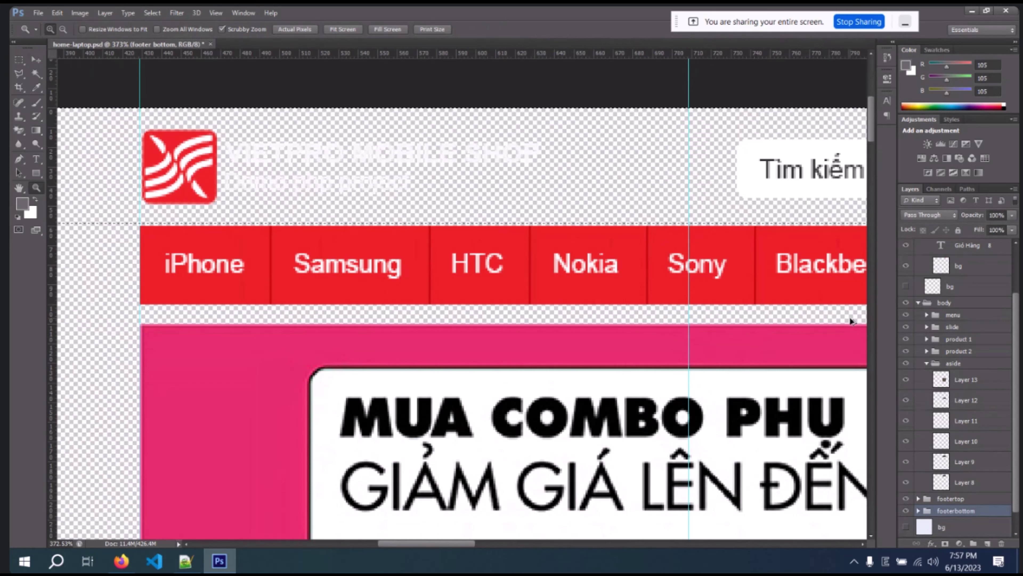
pyautogui.hotkey('ctrl', 'shift', 'd')
pyautogui.moveTo(562, 196); pyautogui.dragTo(520, 209)
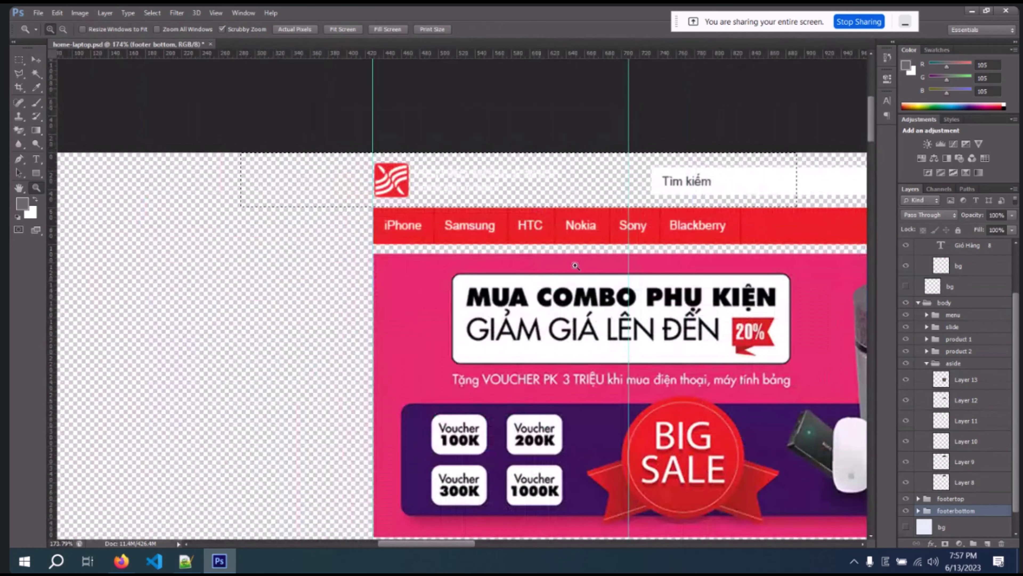
pyautogui.hotkey('ctrl', 'd')
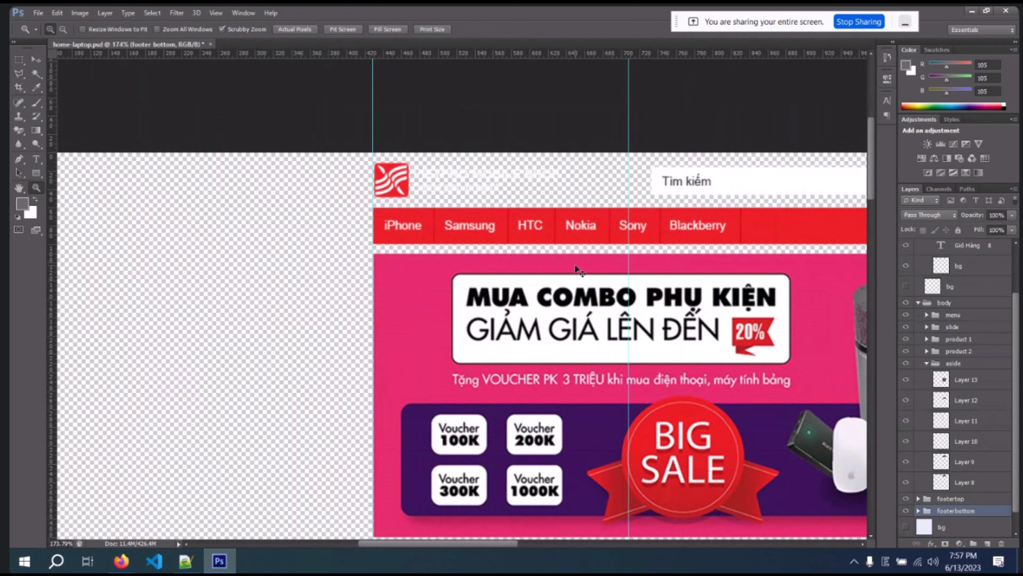
pyautogui.hotkey('ctrl', 'd')
# - Revert the document to its opening home-laptop.psd snapshot in the history
pyautogui.click(893, 43)
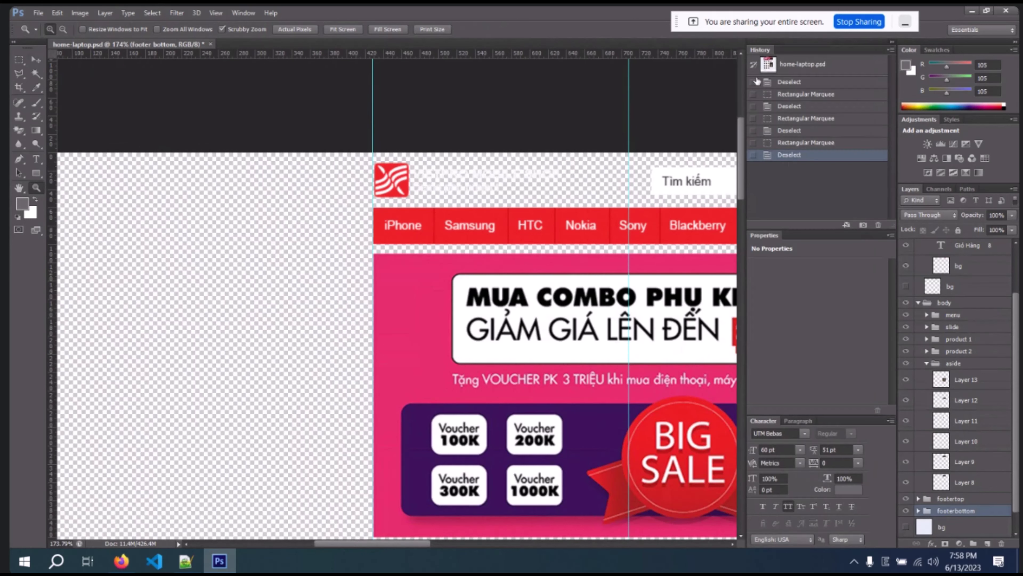
pyautogui.click(801, 66)
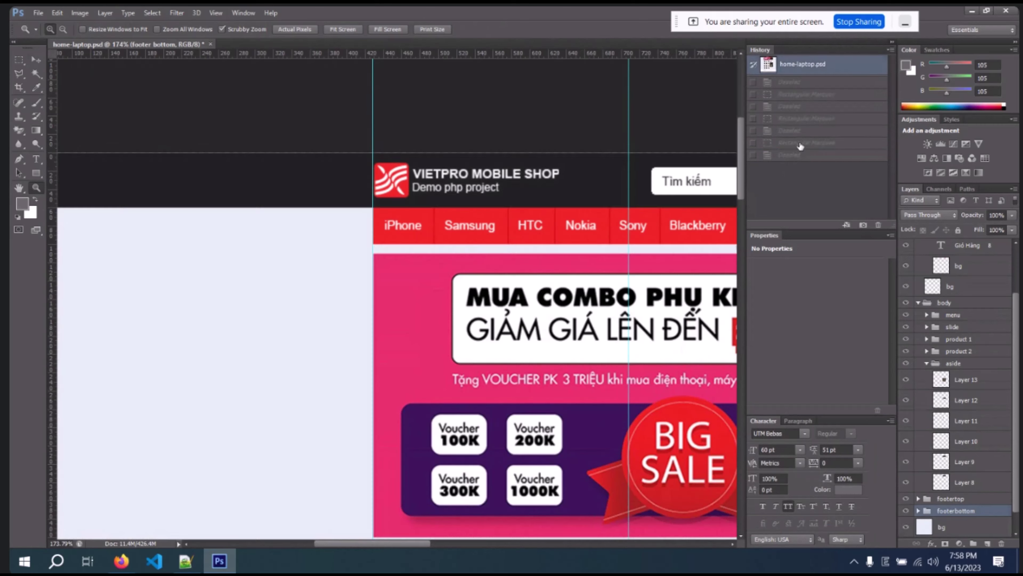
pyautogui.click(893, 42)
# - Pick the header's black bg layer and the page's light bg layer with the Move tool and hide both
pyautogui.click(36, 59)
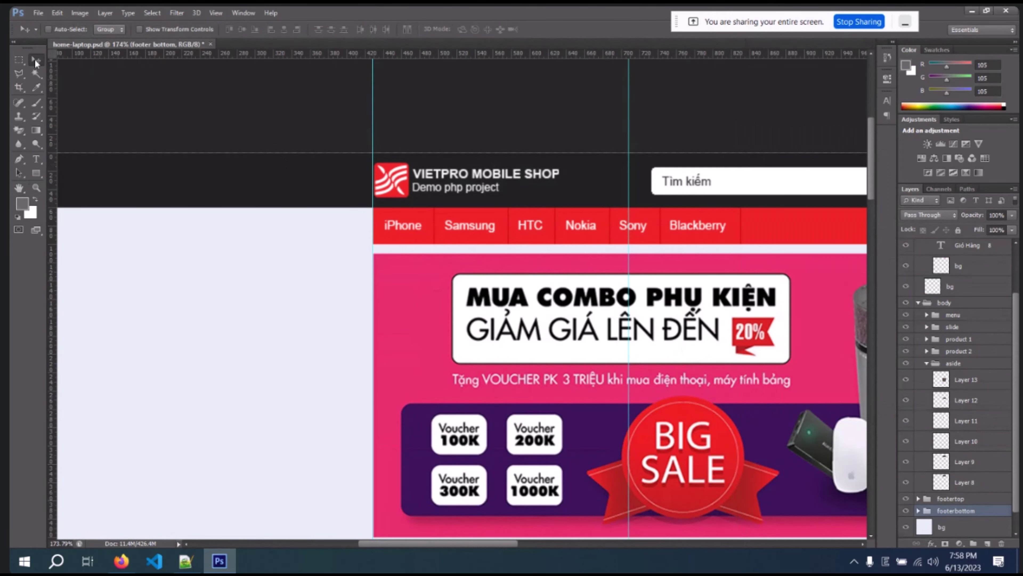
pyautogui.keyDown('ctrl'); pyautogui.click(161, 187); pyautogui.keyUp('ctrl')
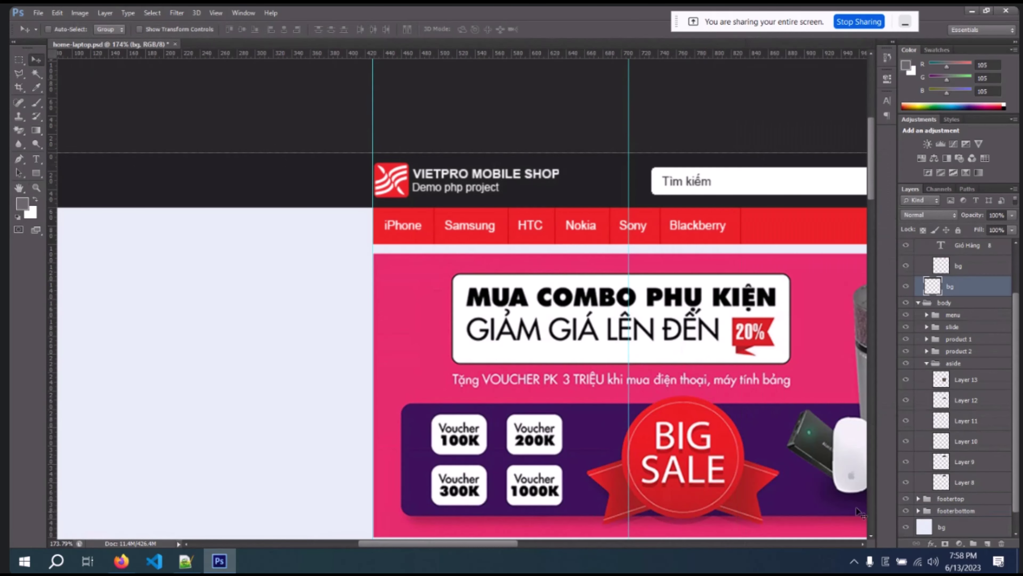
pyautogui.click(907, 286)
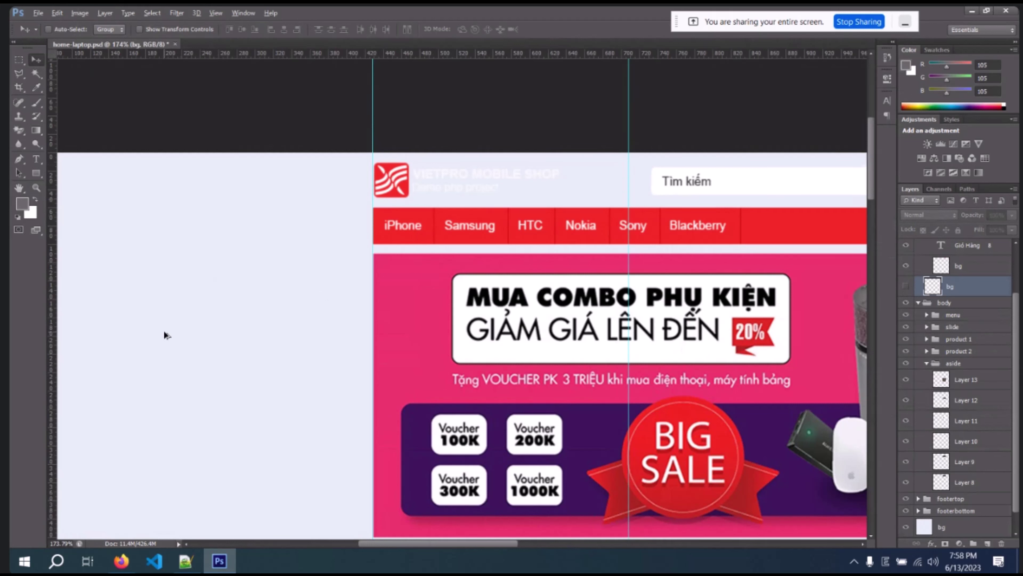
pyautogui.keyDown('ctrl'); pyautogui.click(169, 324); pyautogui.keyUp('ctrl')
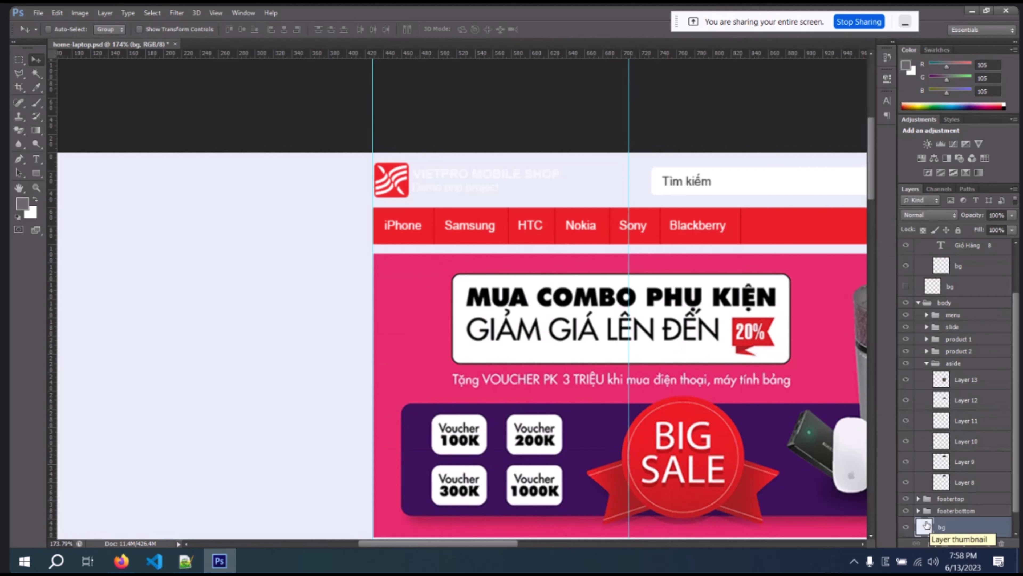
pyautogui.click(907, 527)
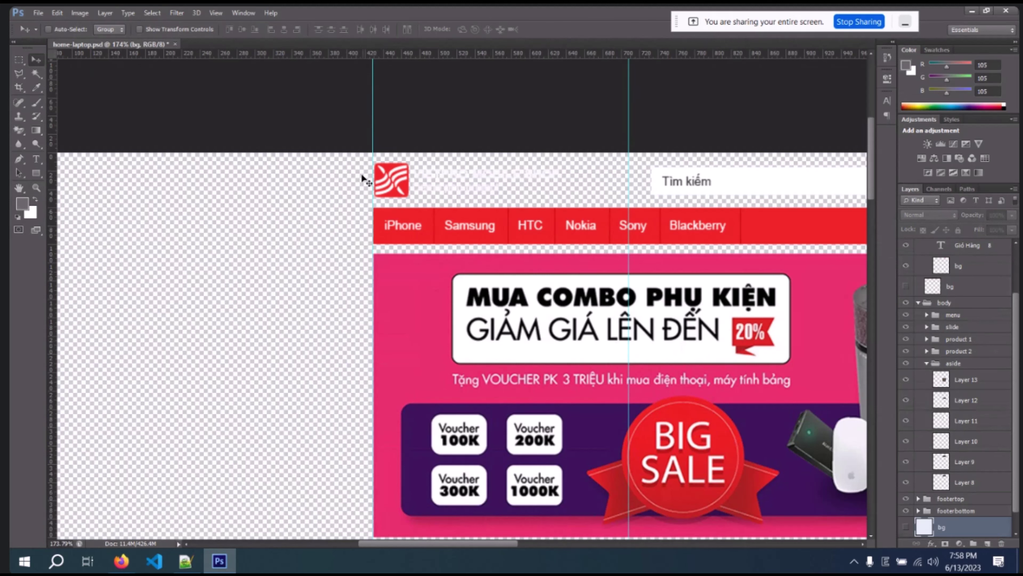
pyautogui.press('z')
pyautogui.moveTo(512, 179); pyautogui.dragTo(435, 269)
# - Switch to the Google Meet call in Firefox and send "ok" in the call chat
pyautogui.moveTo(116, 562)
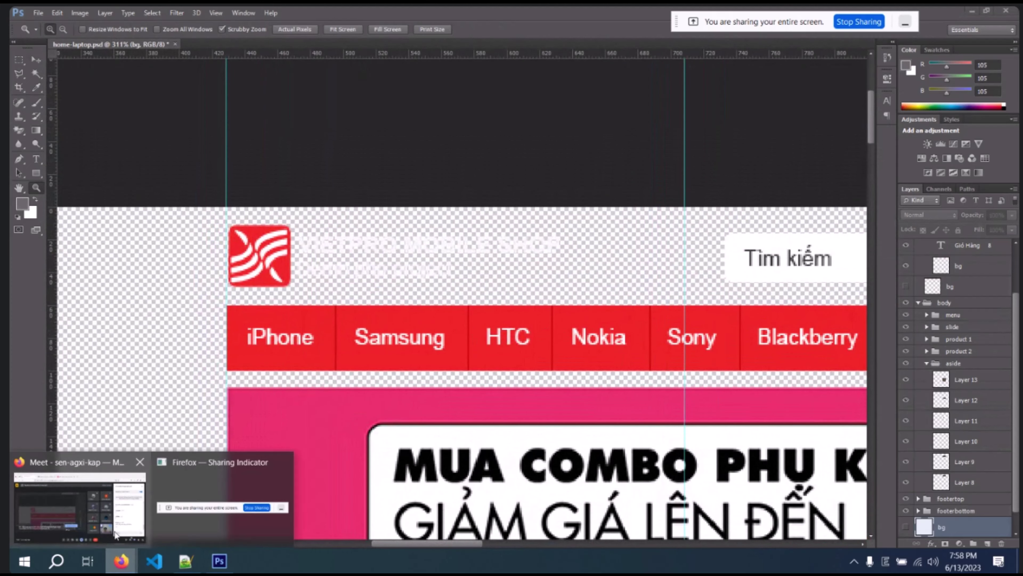
pyautogui.click(118, 524)
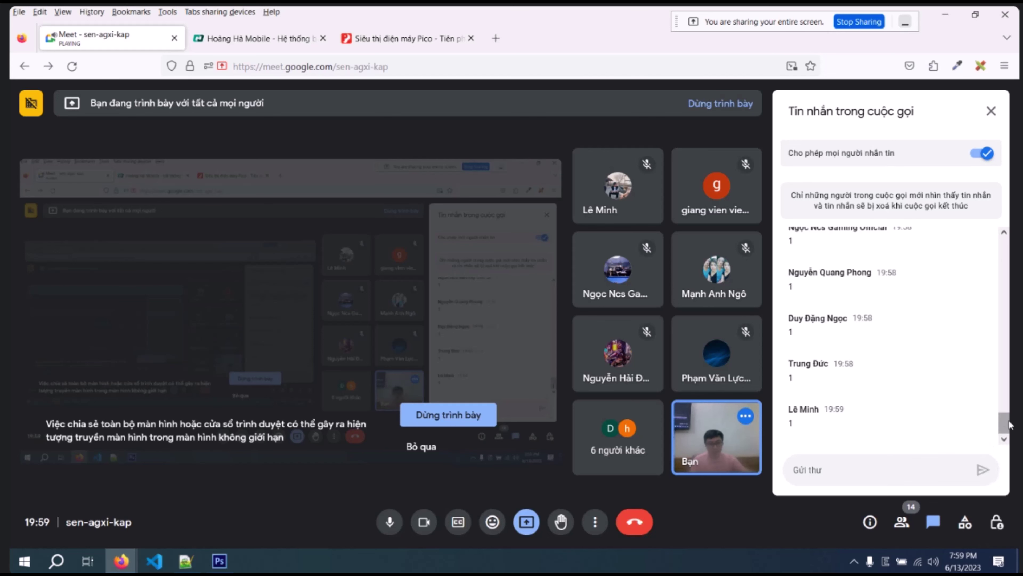
pyautogui.moveTo(1008, 425)
pyautogui.mouseDown()
pyautogui.moveTo(1011, 400)
pyautogui.moveTo(1007, 425)
pyautogui.mouseUp()
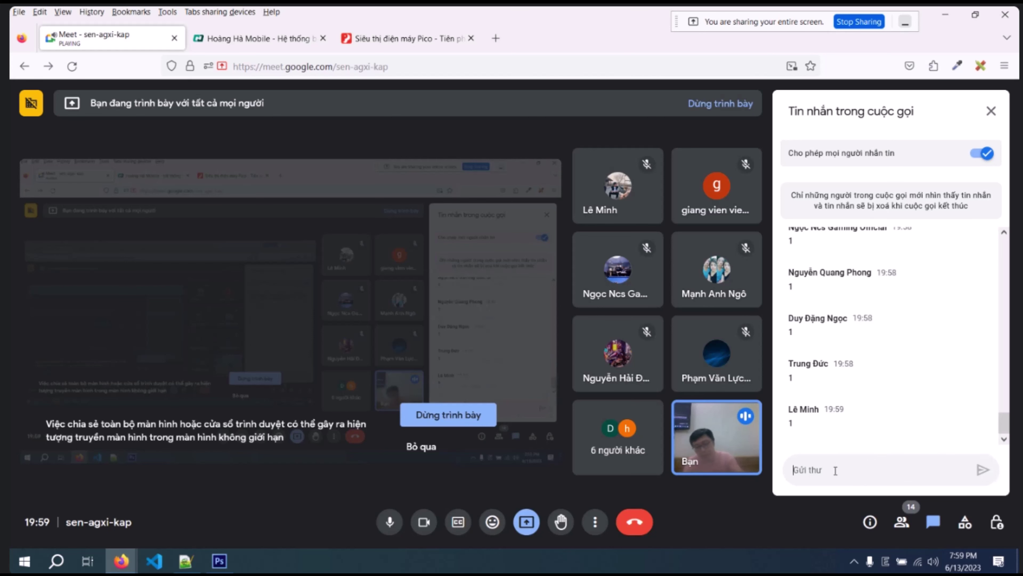
pyautogui.write('ok')
pyautogui.press('Return')
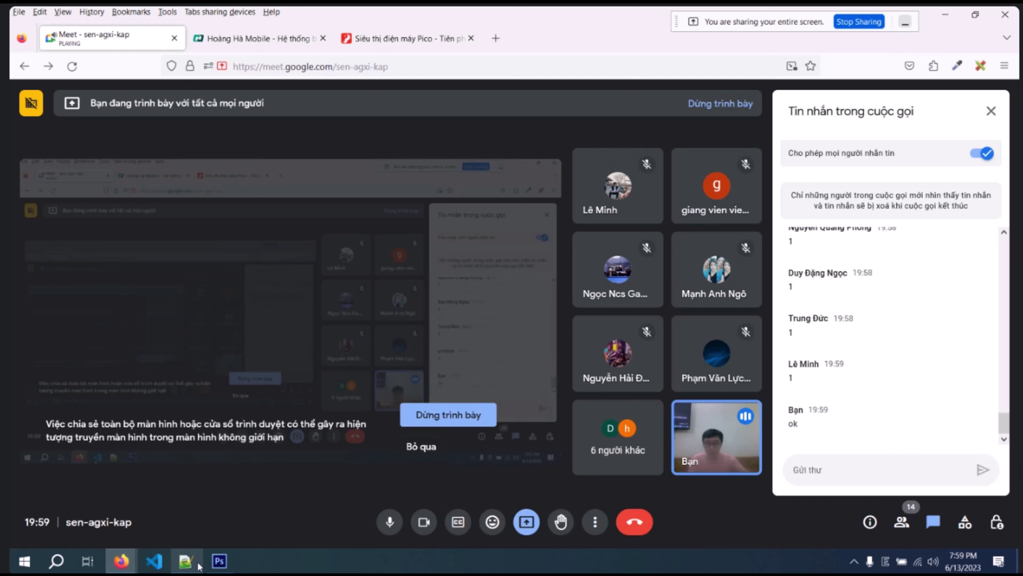
# - Switch back to Photoshop and crop the document tightly around the header logo and its text, about 200 px wide
pyautogui.click(219, 560)
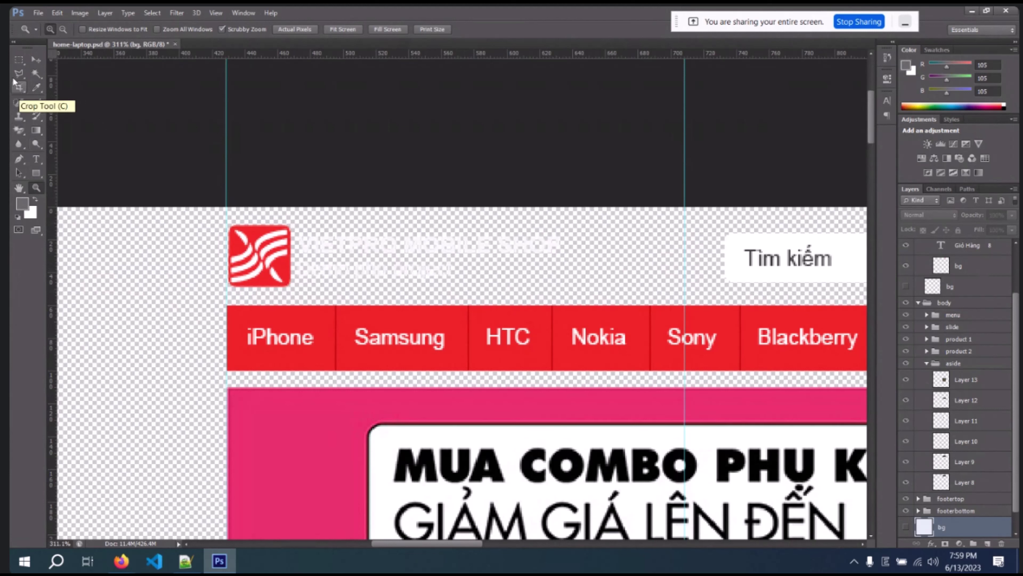
pyautogui.click(18, 89)
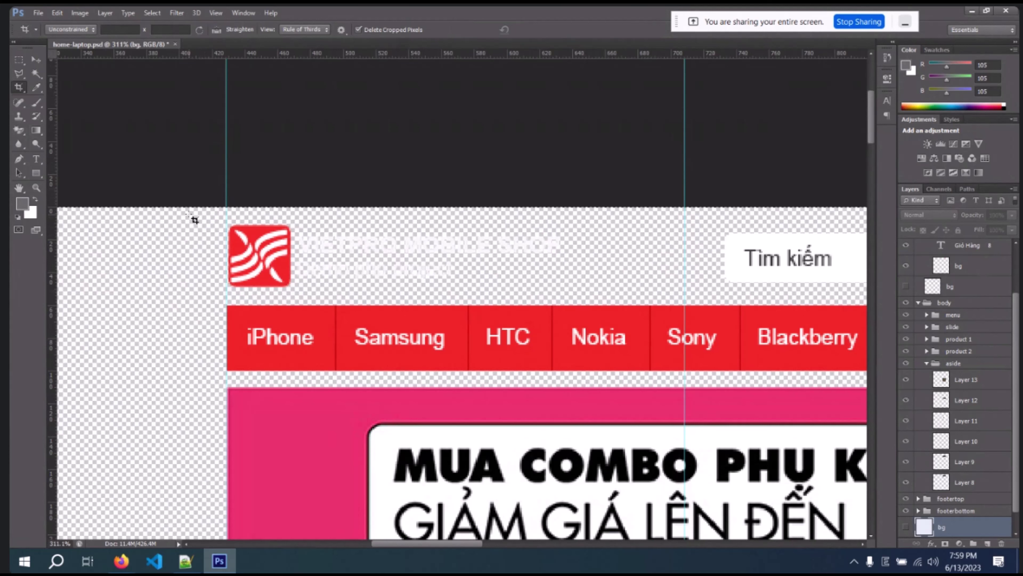
pyautogui.moveTo(187, 213); pyautogui.dragTo(646, 299)
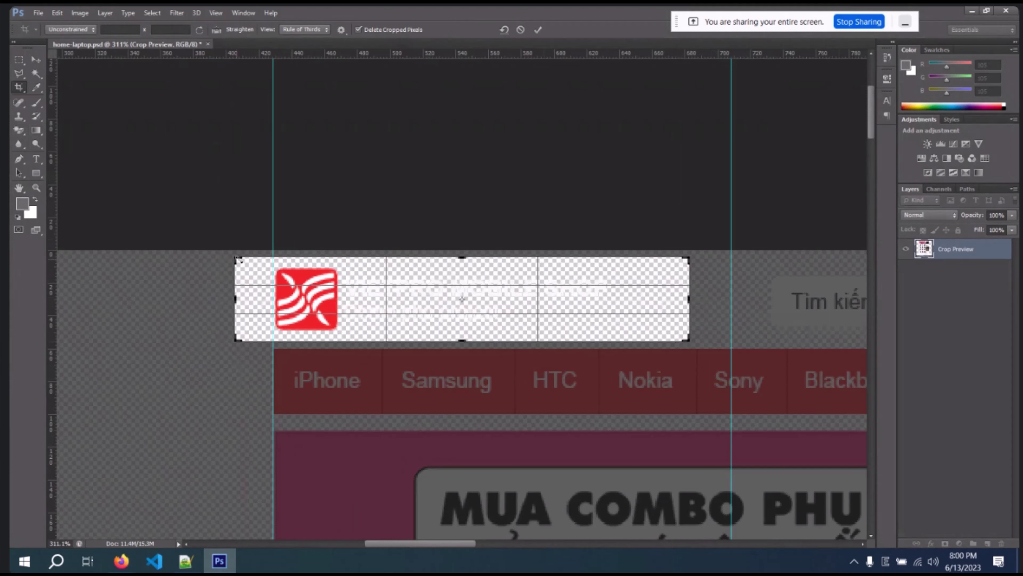
pyautogui.moveTo(240, 260); pyautogui.dragTo(257, 265)
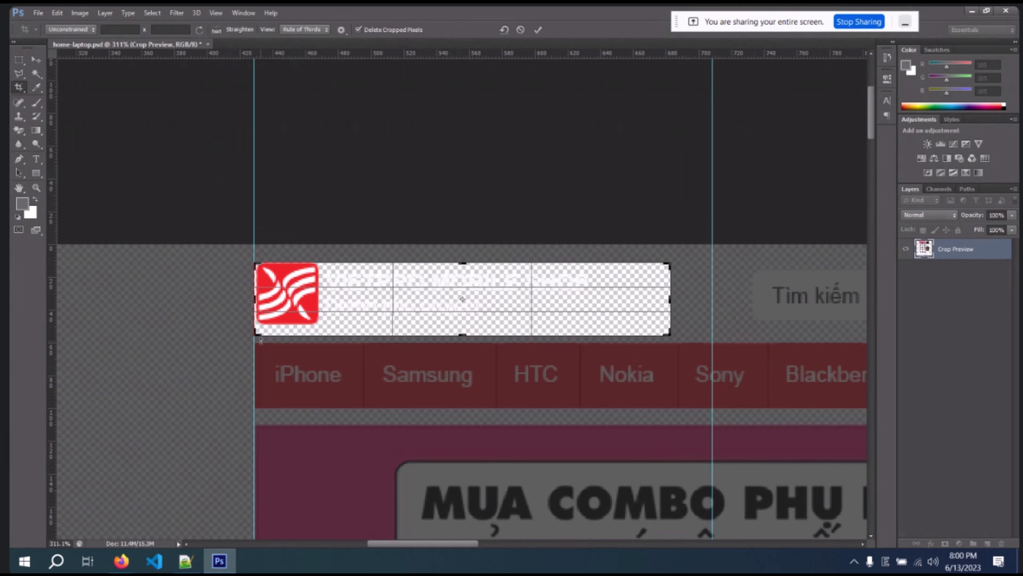
pyautogui.moveTo(255, 336); pyautogui.dragTo(258, 325)
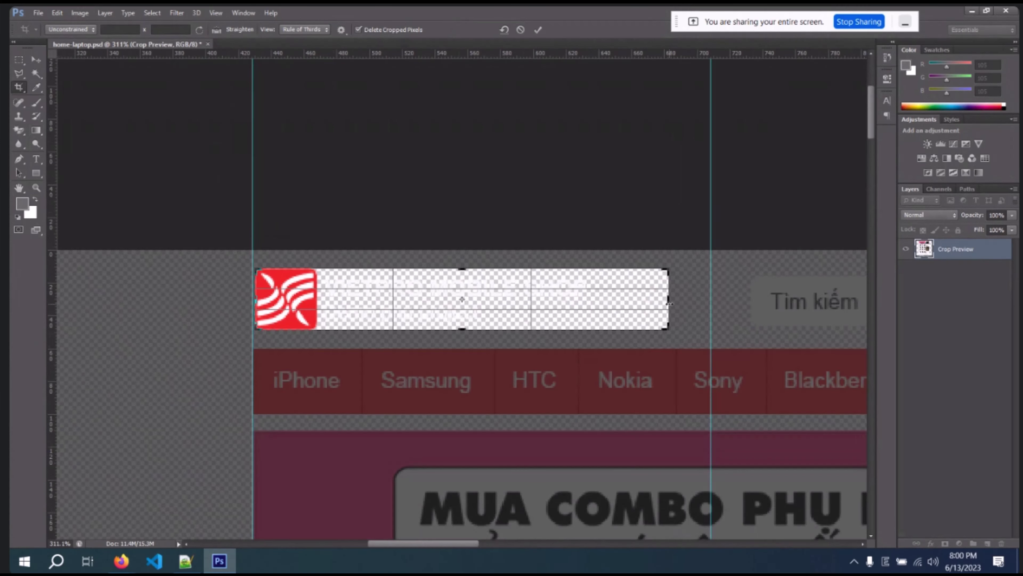
pyautogui.moveTo(670, 303); pyautogui.dragTo(627, 307)
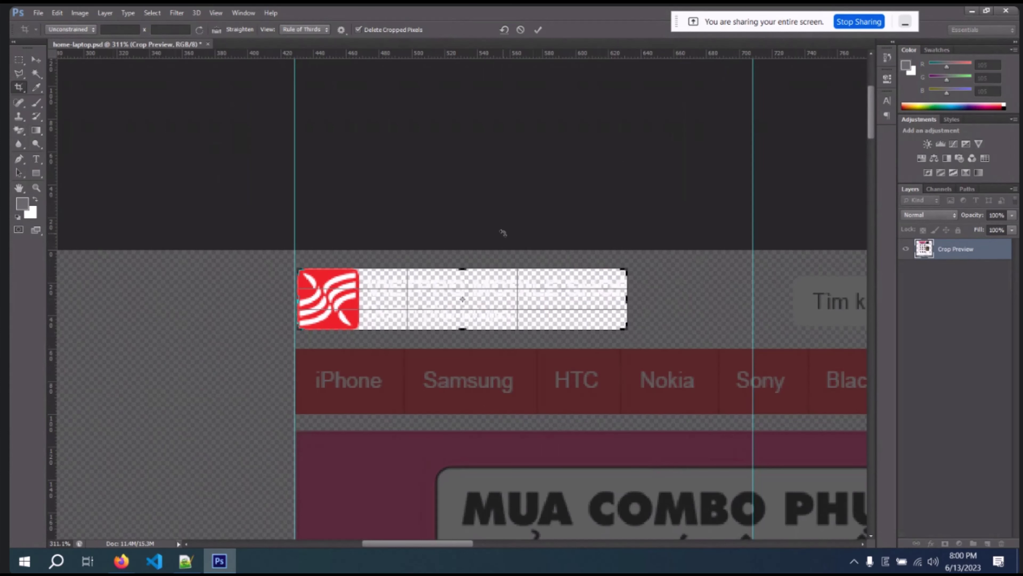
pyautogui.press('Return')
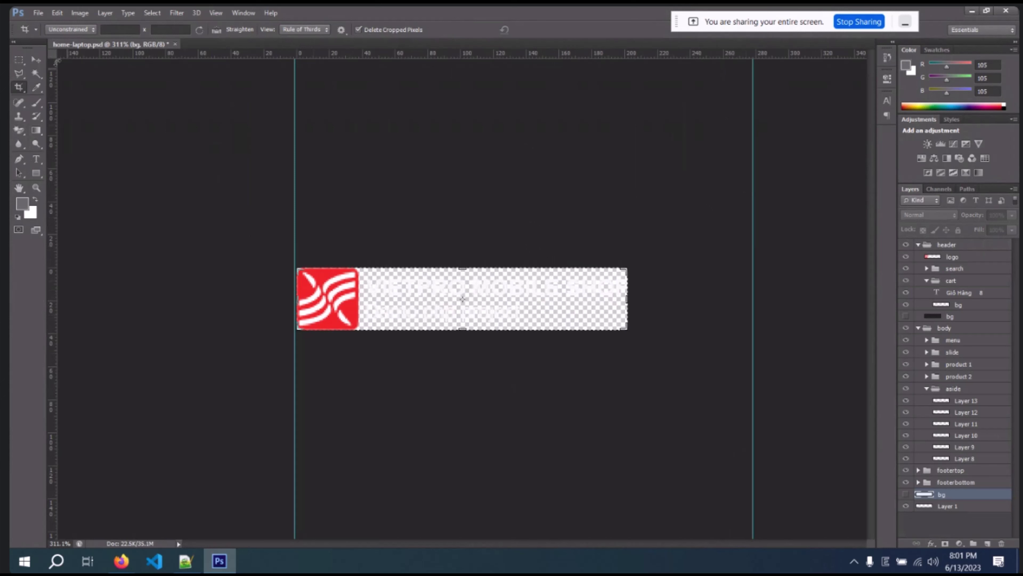
# - Save the cropped logo to the Desktop under the name logo in PNG format
pyautogui.click(38, 16)
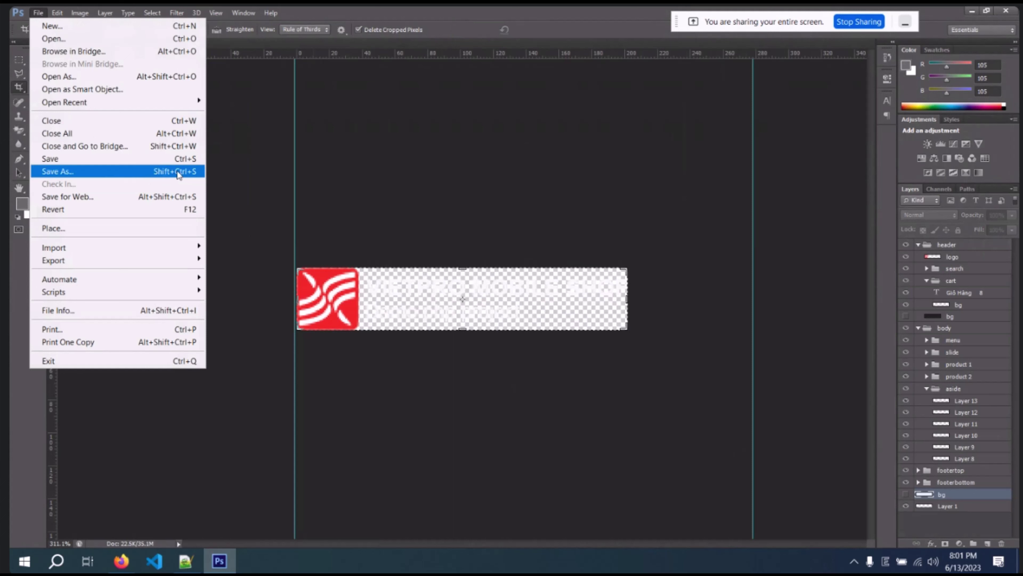
pyautogui.click(457, 24)
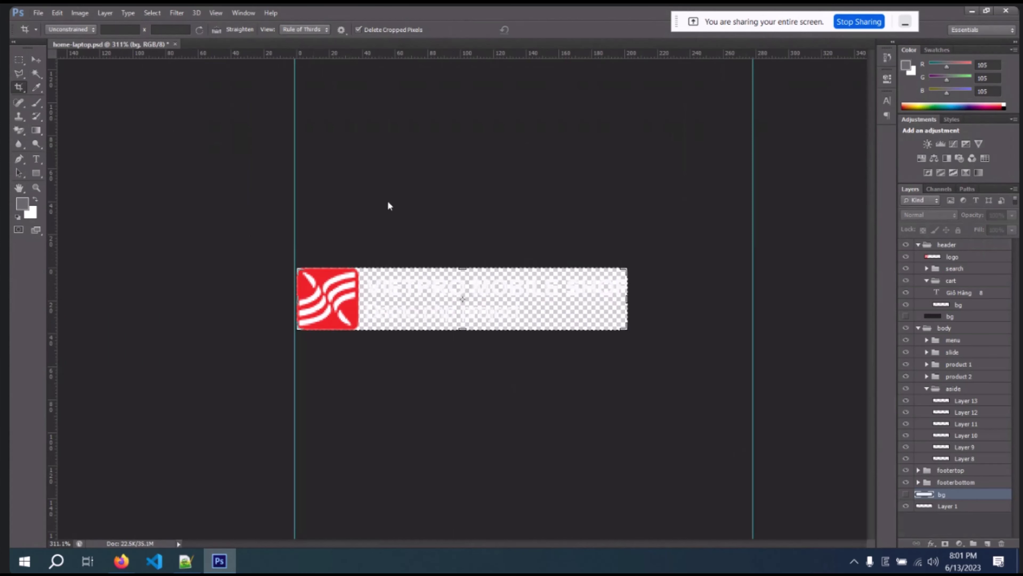
pyautogui.hotkey('ctrl', 'shift', 's')
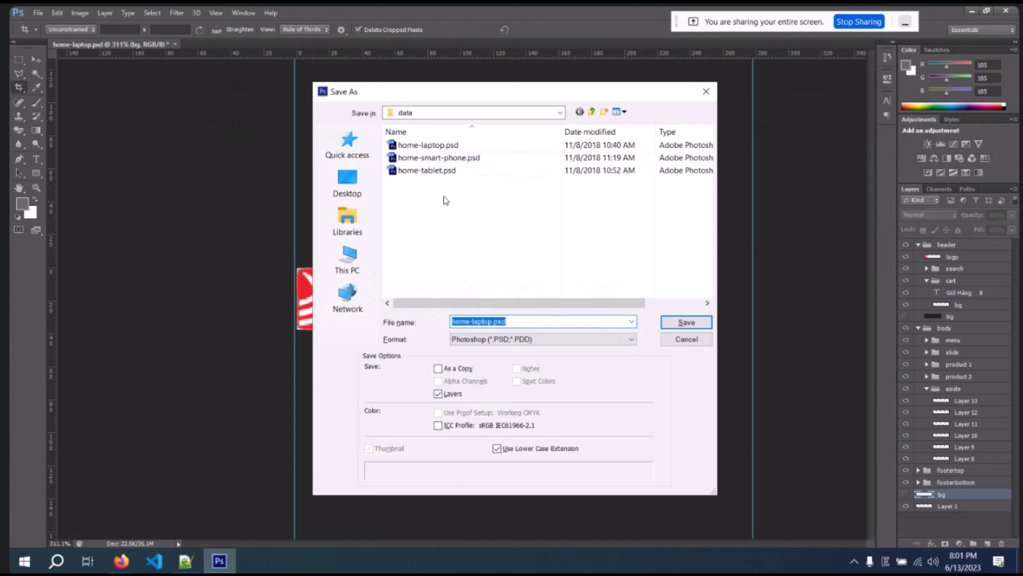
pyautogui.click(341, 180)
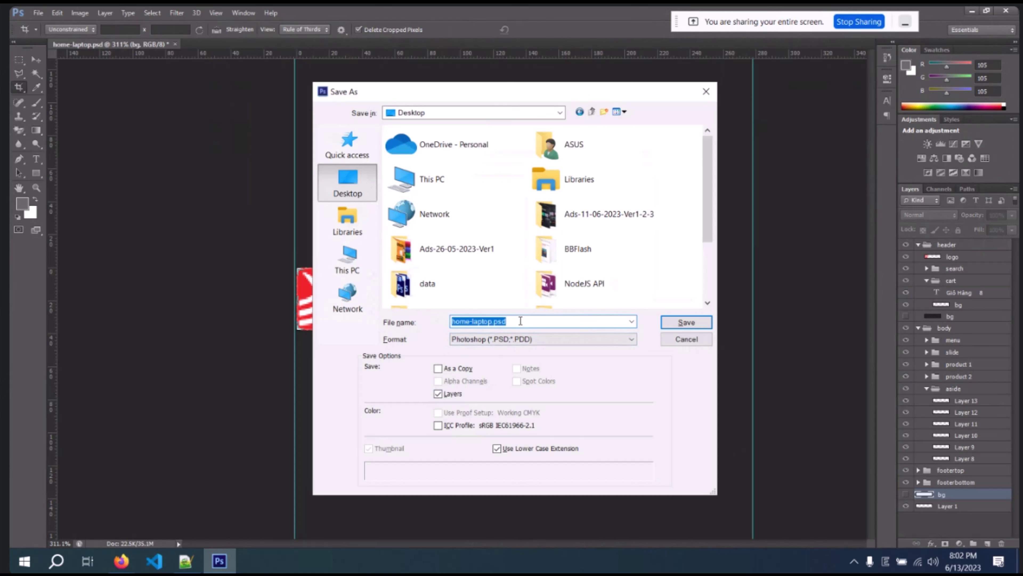
pyautogui.write('logo.')
pyautogui.click(490, 343)
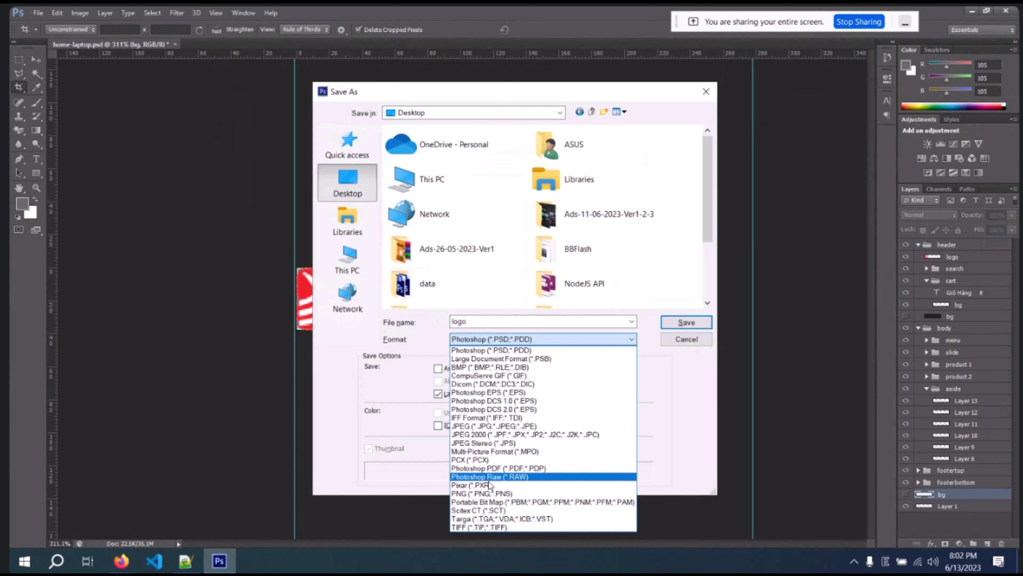
pyautogui.click(486, 494)
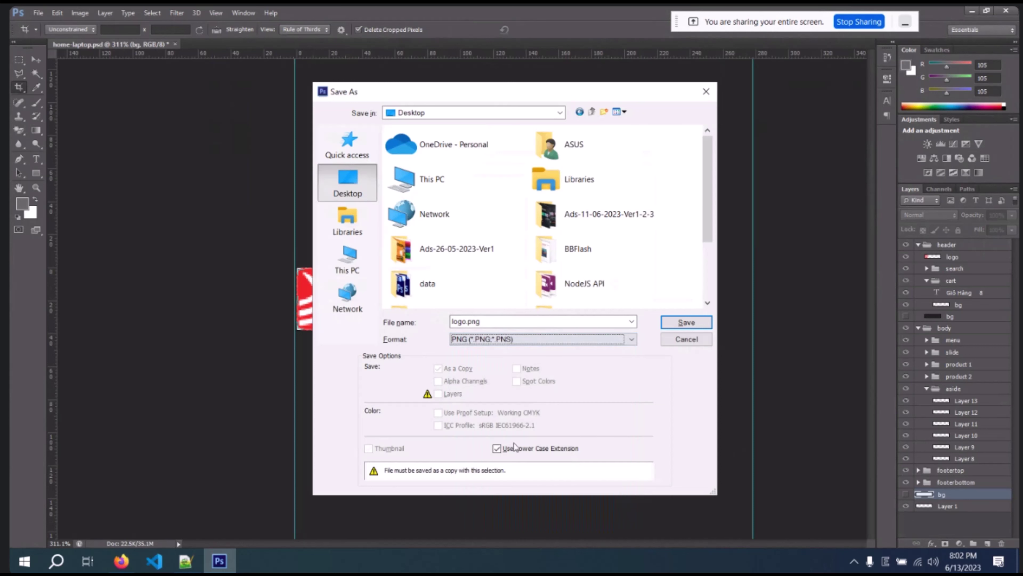